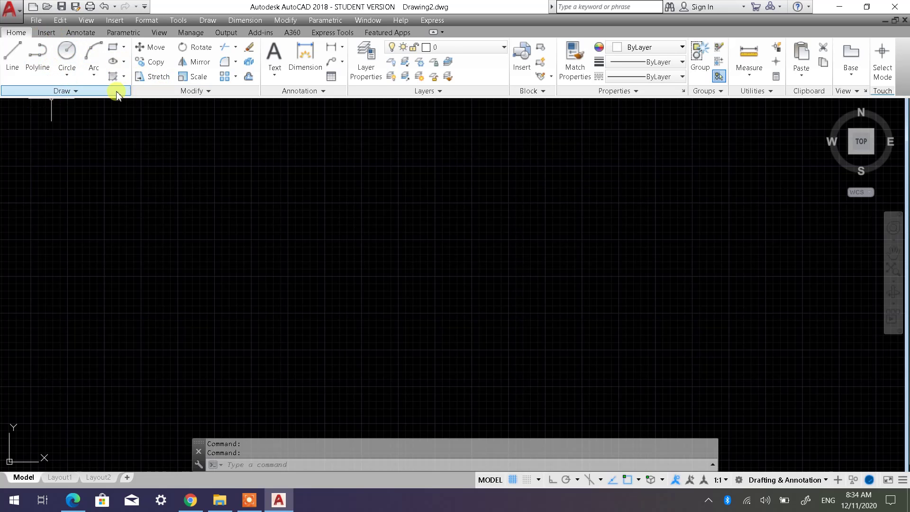
Examine the available insert, annotation, parametric, view and drawing tool sets, including the additional drawing commands.
left_click(47, 32)
left_click(80, 33)
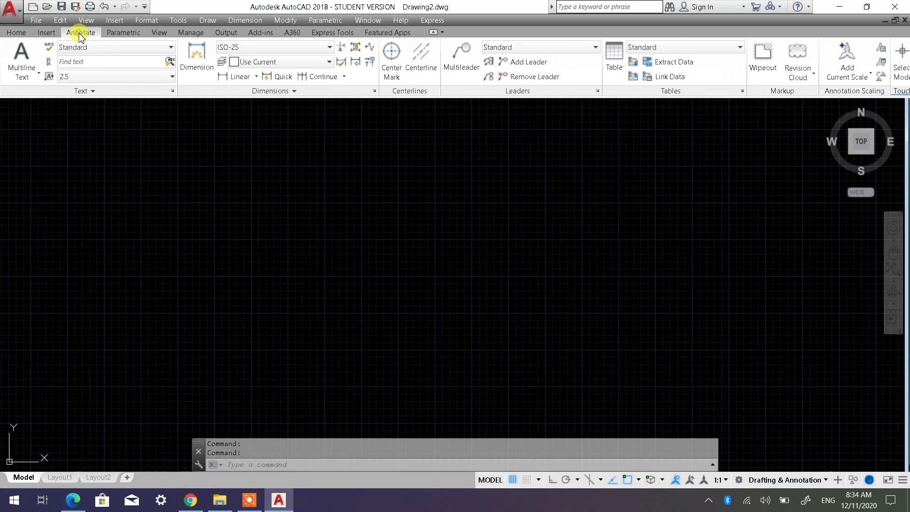
left_click(21, 33)
left_click(46, 32)
left_click(79, 35)
left_click(129, 33)
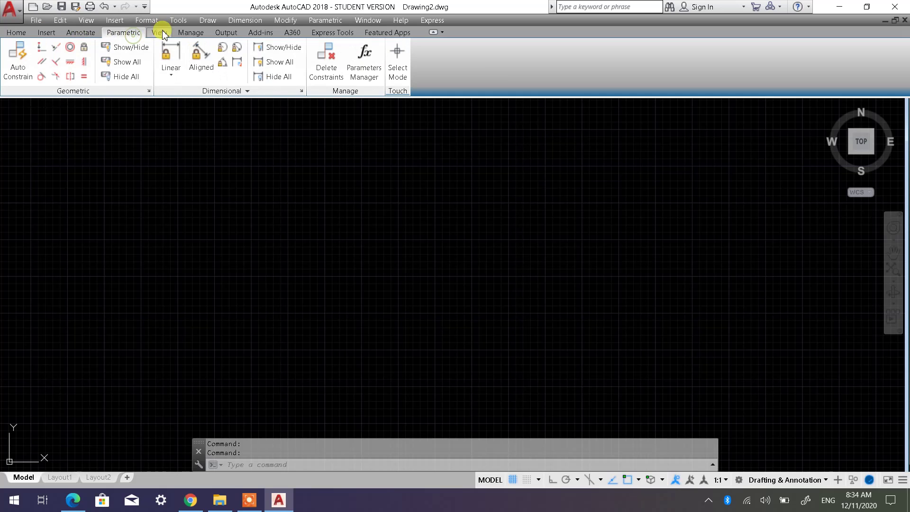
left_click(159, 33)
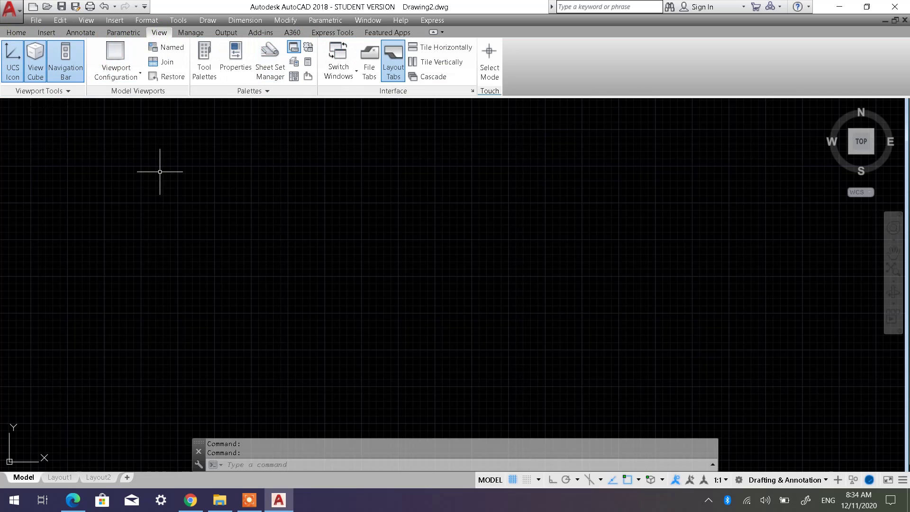
left_click(16, 33)
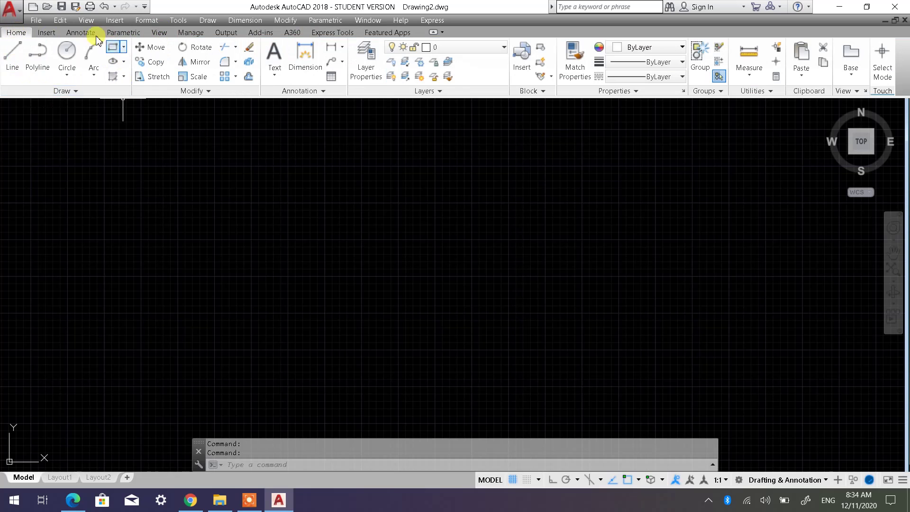
left_click(71, 91)
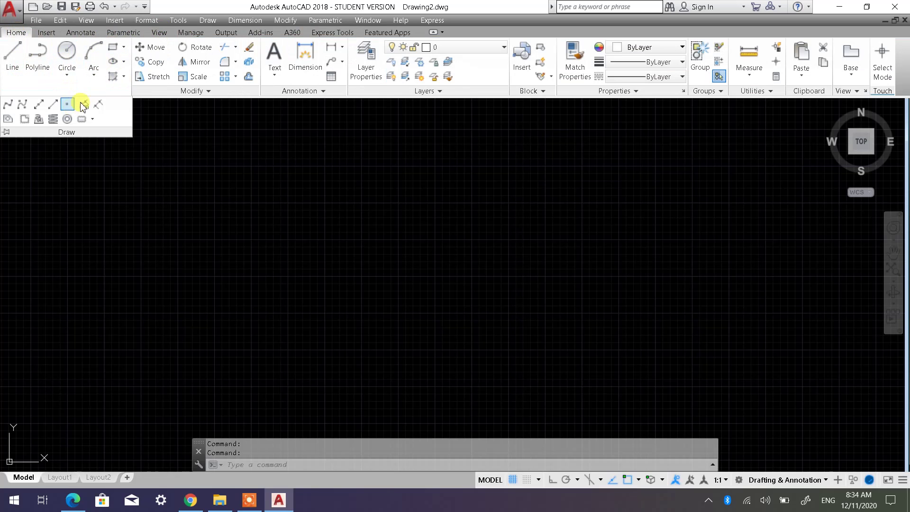
left_click(177, 172)
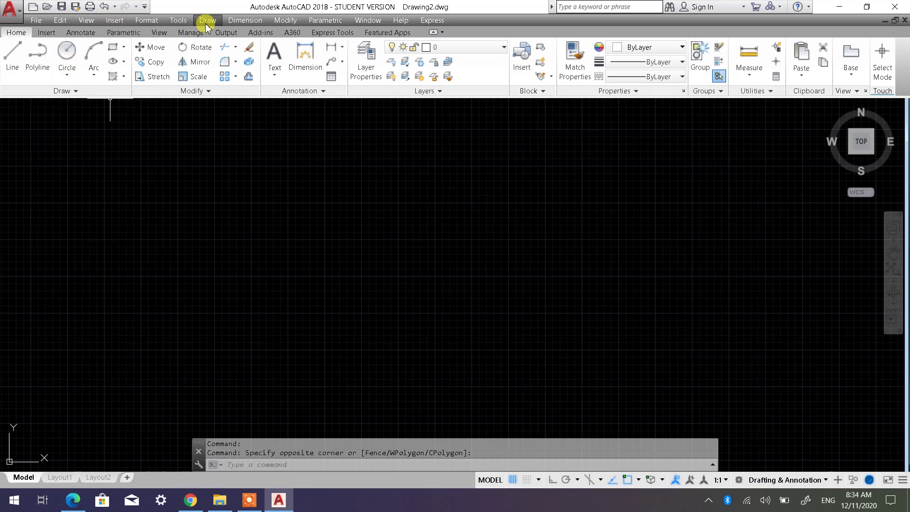
Hide the classic menu bar and restore it.
left_click(144, 7)
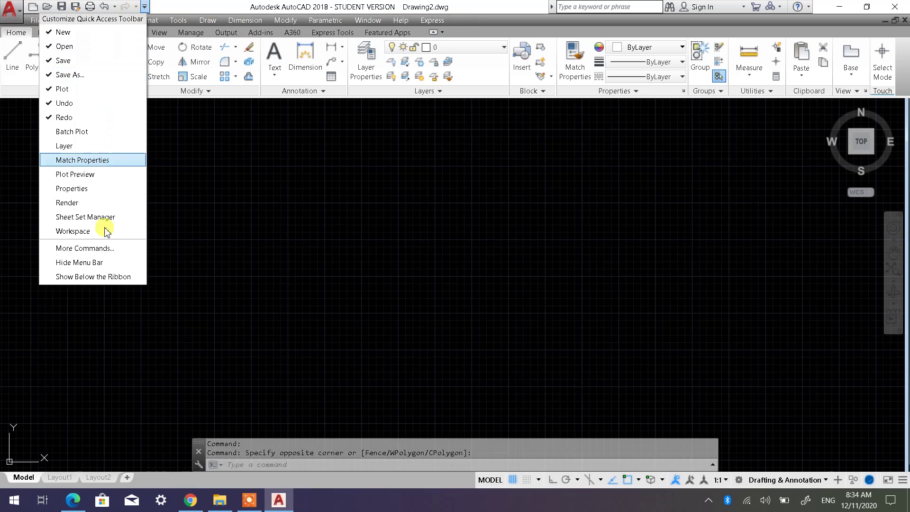
left_click(112, 263)
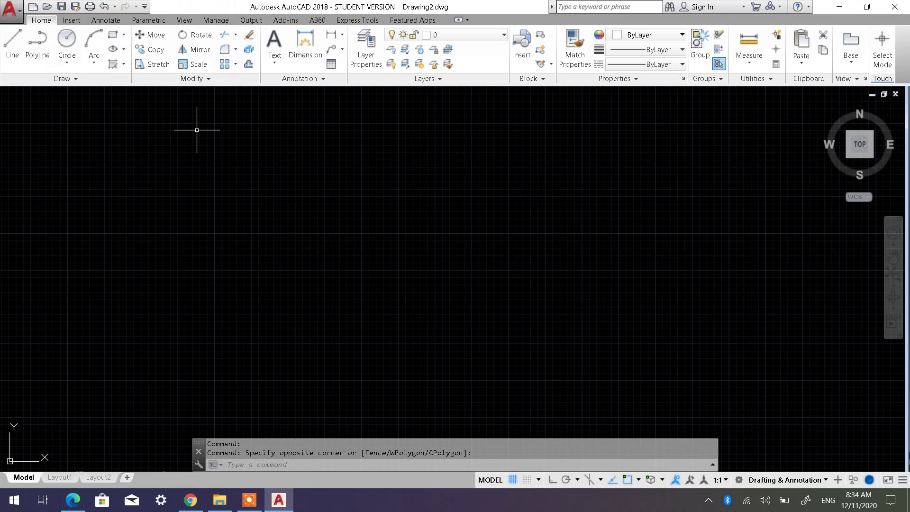
left_click(145, 8)
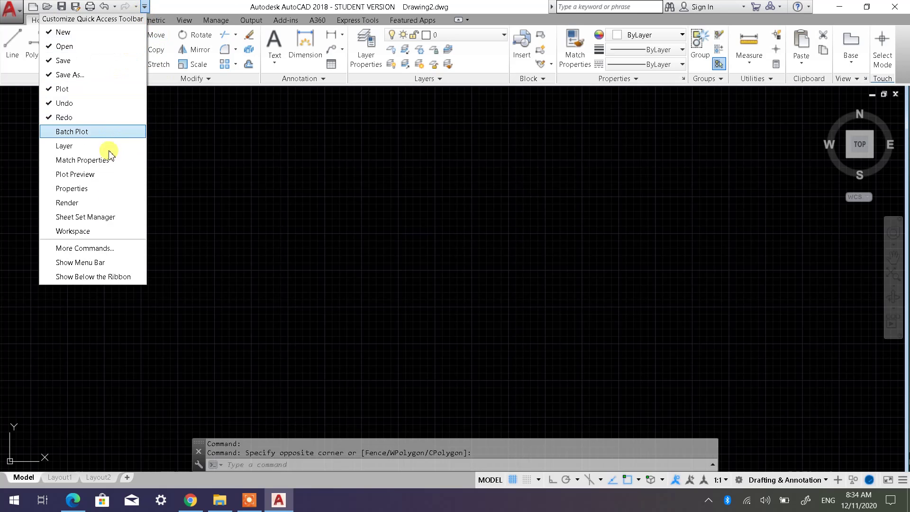
left_click(103, 262)
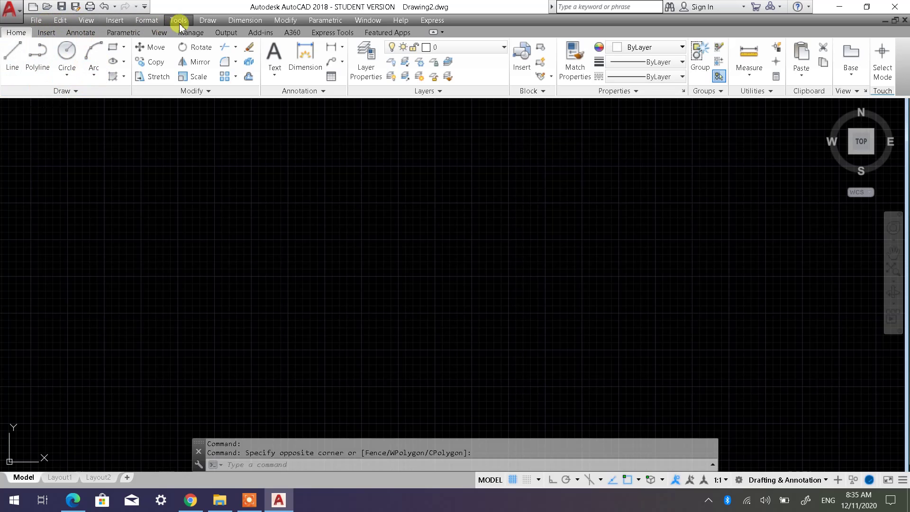
left_click(208, 21)
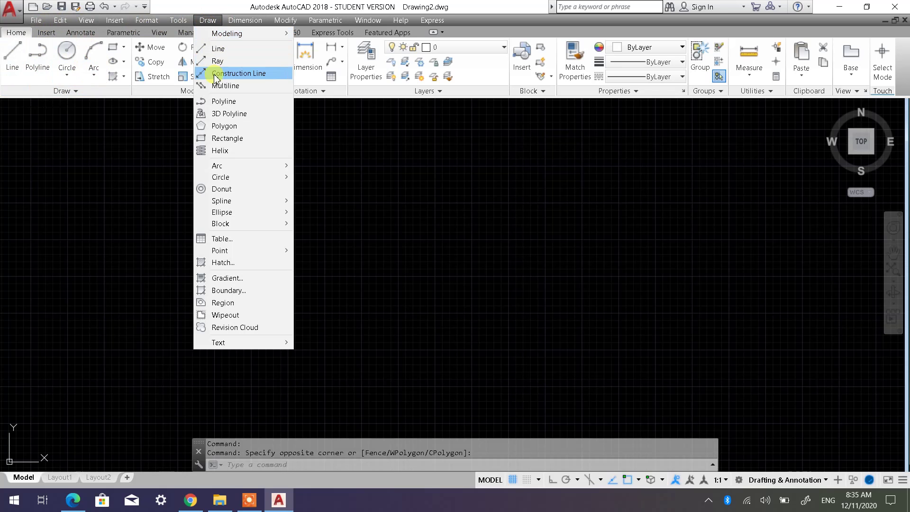
left_click(398, 171)
left_click(384, 161)
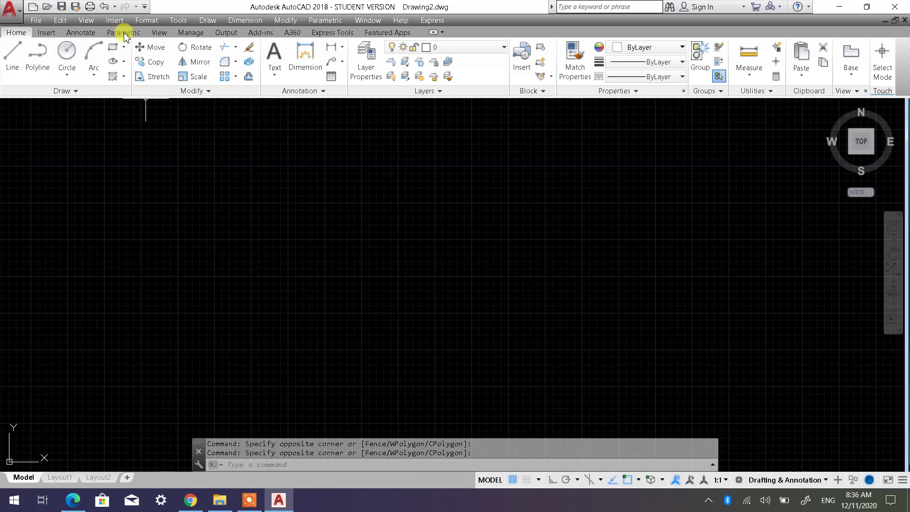
Set the model space drawing limits with lower-left corner 0,0 and upper-right corner 297,210.
left_click(136, 19)
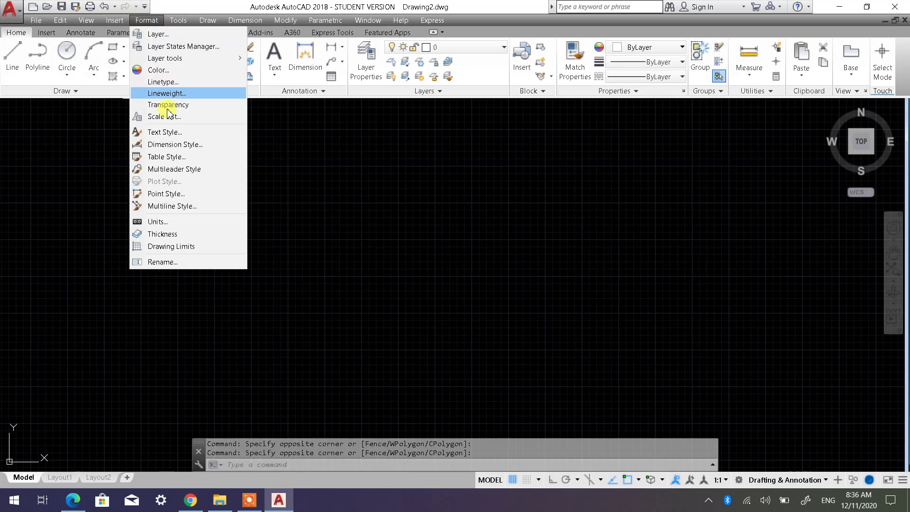
left_click(169, 247)
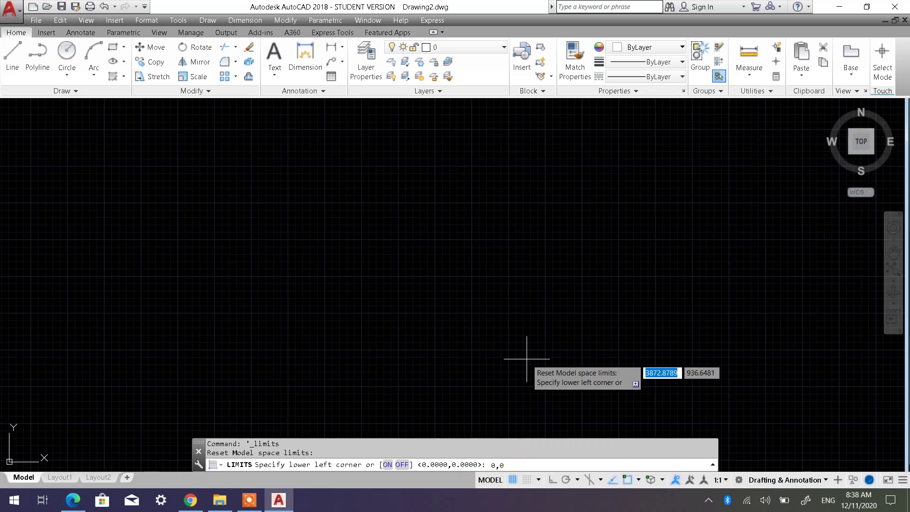
key("Return")
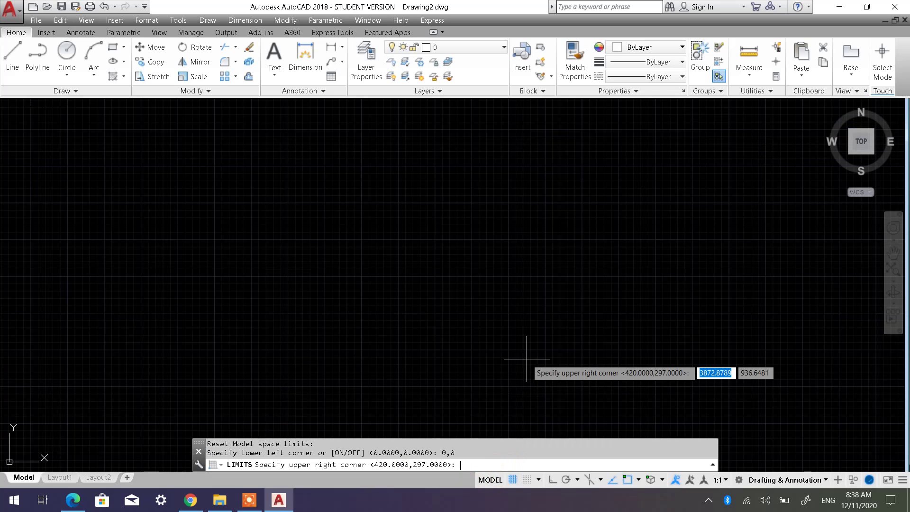
left_click(261, 468)
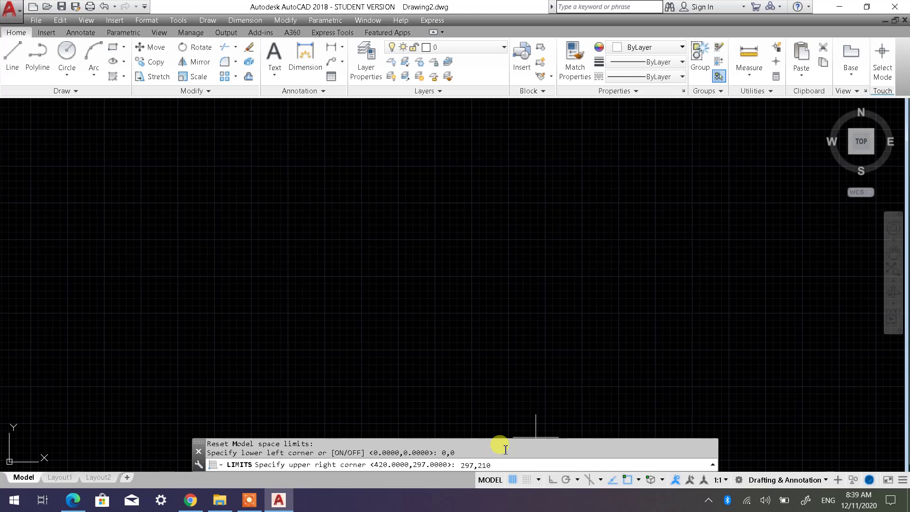
key("Return")
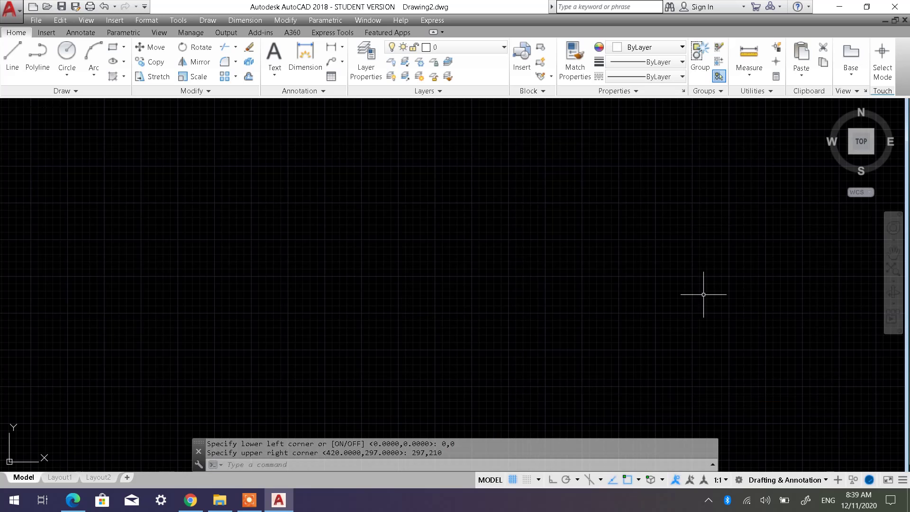
Inspect the drawing area around the origin and the outer edges of the grid.
left_click(894, 257)
left_click_drag(249, 356, 636, 217)
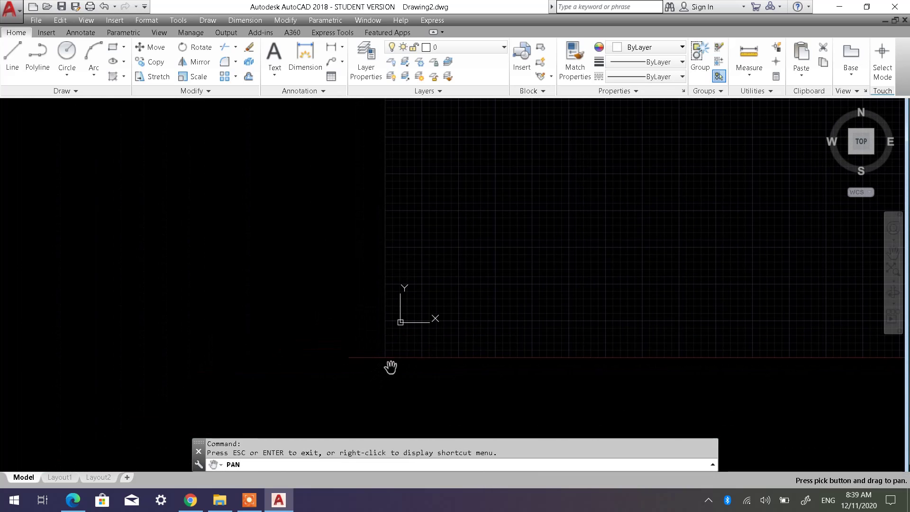
left_click_drag(658, 220, 339, 347)
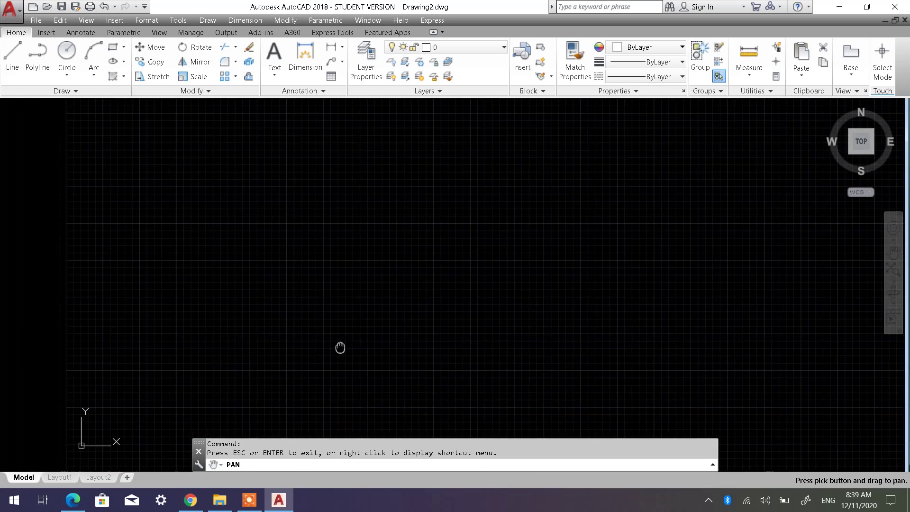
scroll(493, 262, "down", 3)
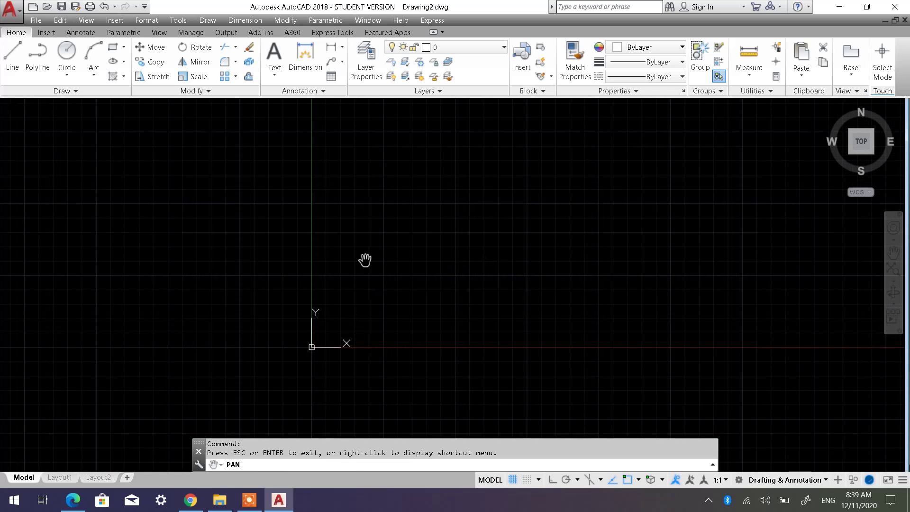
left_click_drag(483, 263, 242, 422)
left_click_drag(749, 184, 598, 240)
scroll(605, 240, "down", 8)
left_click_drag(503, 290, 634, 237)
left_click_drag(674, 208, 374, 326)
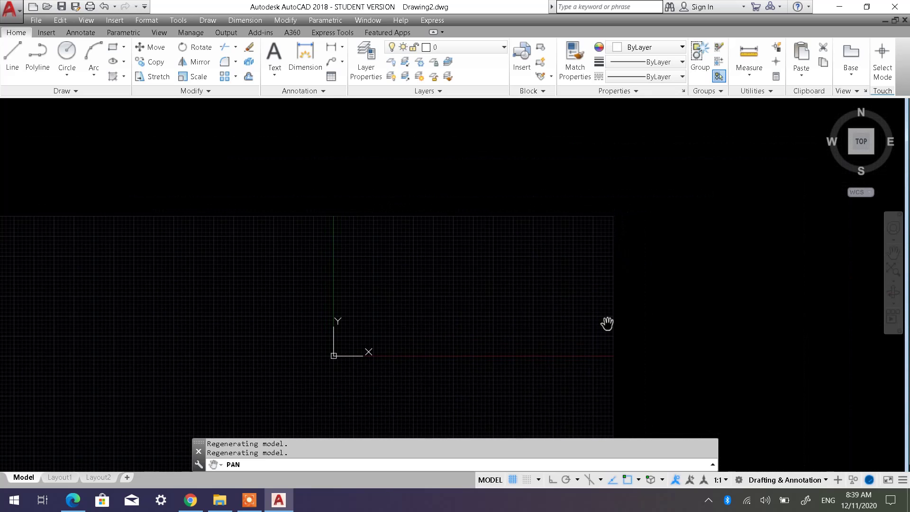
scroll(501, 295, "up", 2)
scroll(504, 291, "down", 3)
left_click_drag(572, 240, 565, 266)
scroll(507, 291, "down", 3)
scroll(564, 266, "up", 2)
left_click_drag(658, 217, 451, 350)
left_click_drag(540, 318, 507, 275)
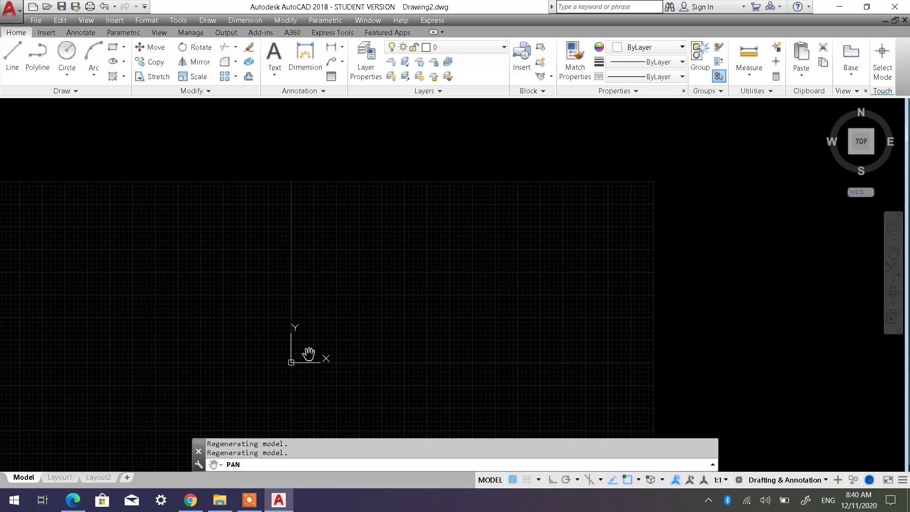
left_click_drag(517, 361, 517, 350)
left_click_drag(533, 312, 526, 294)
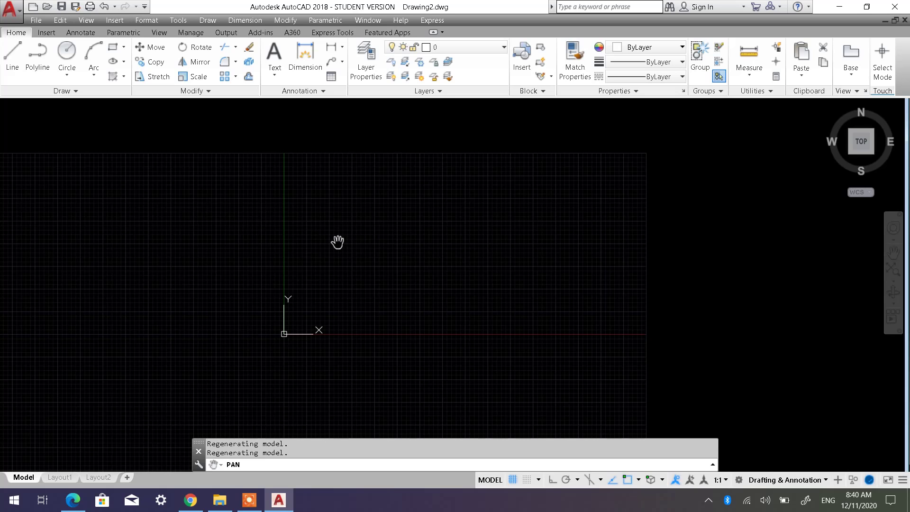
left_click_drag(364, 256, 327, 259)
left_click_drag(412, 258, 424, 252)
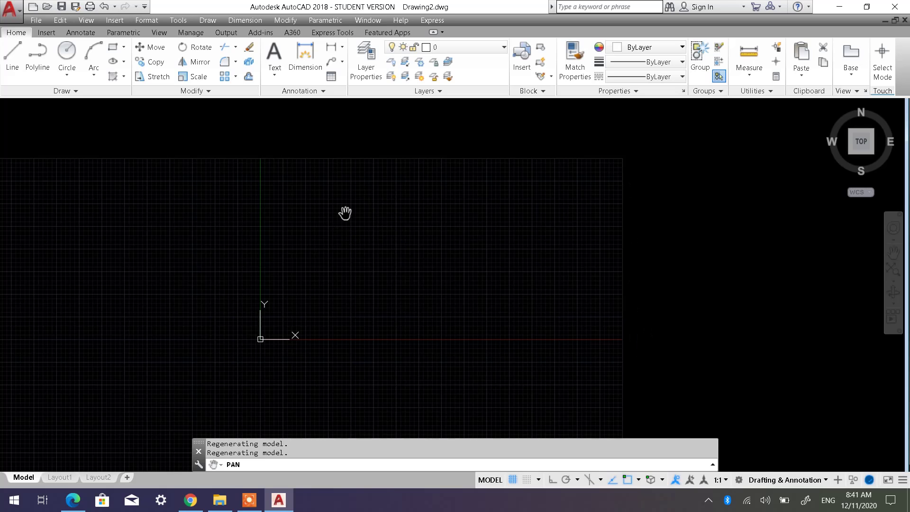
scroll(389, 246, "up", 2)
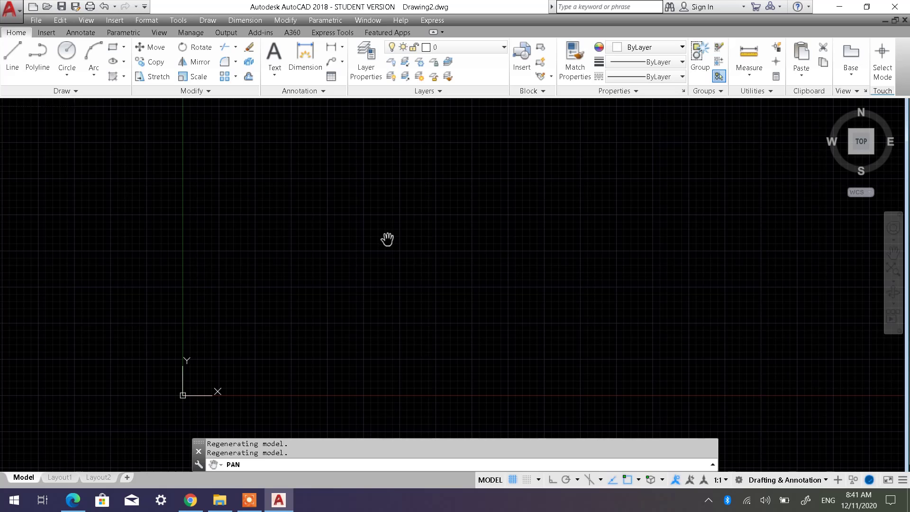
mouse_move(406, 241)
left_mouse_down()
mouse_move(337, 264)
mouse_move(301, 264)
left_mouse_up()
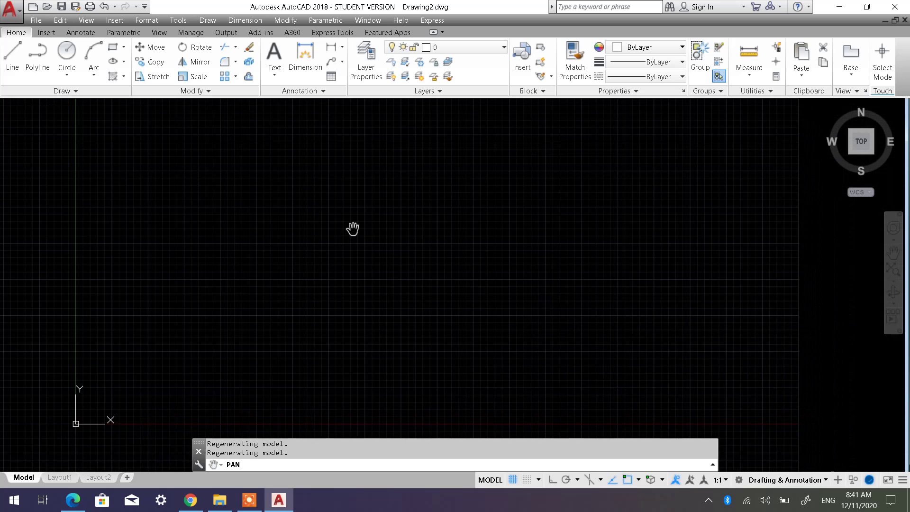
scroll(352, 227, "up", 1)
scroll(352, 228, "down", 2)
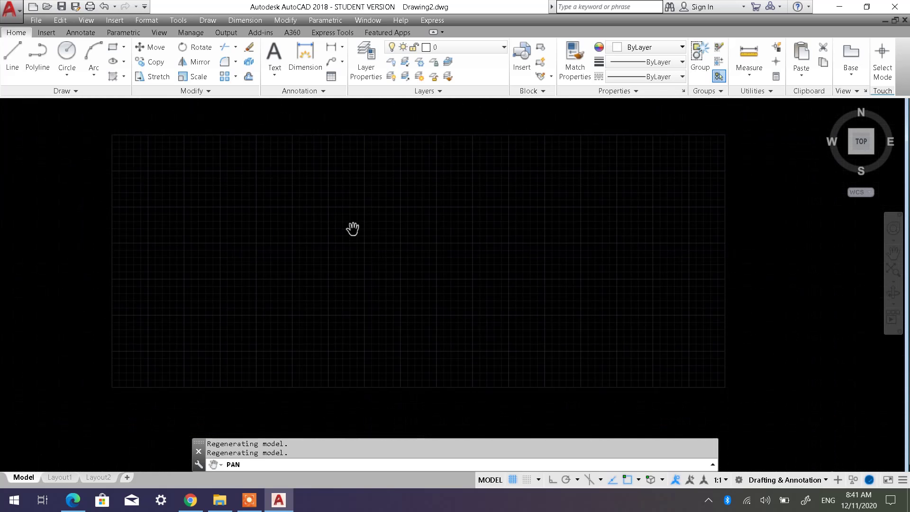
scroll(352, 229, "up", 1)
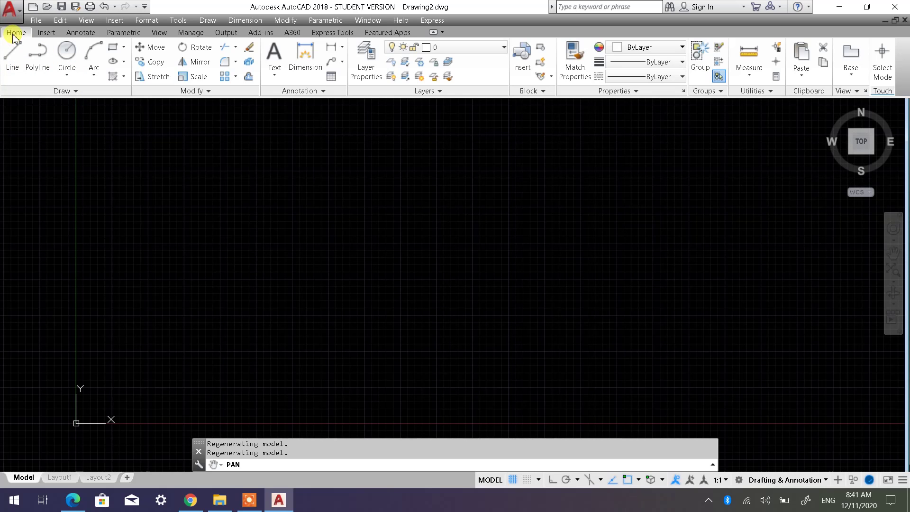
left_click(14, 64)
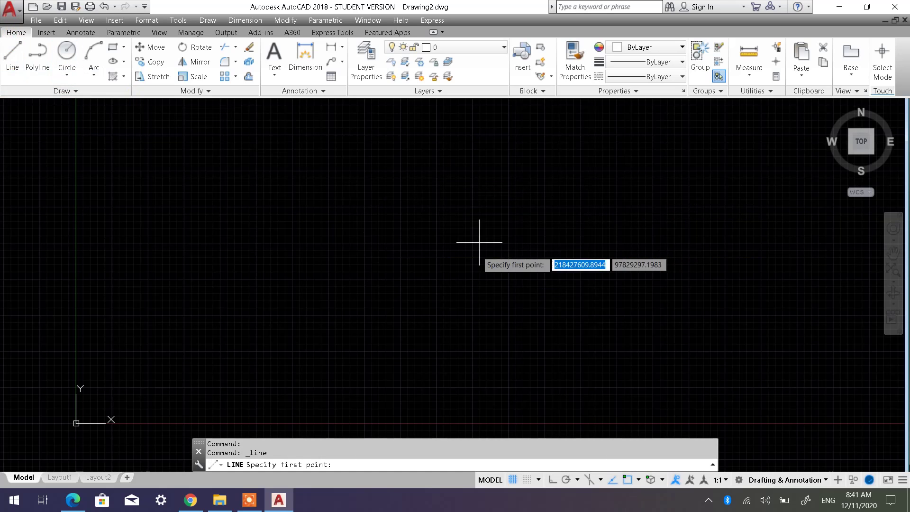
left_click(389, 190)
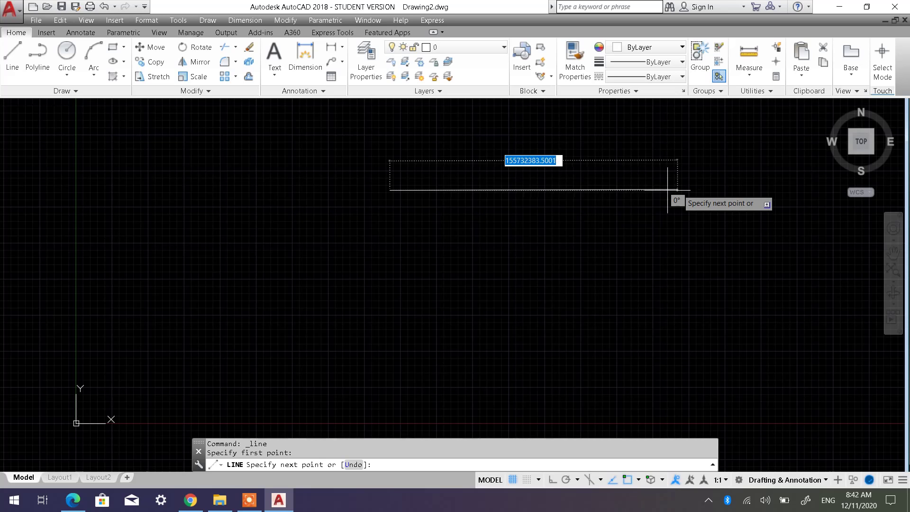
scroll(402, 181, "up", 6)
scroll(369, 204, "up", 5)
scroll(366, 243, "up", 5)
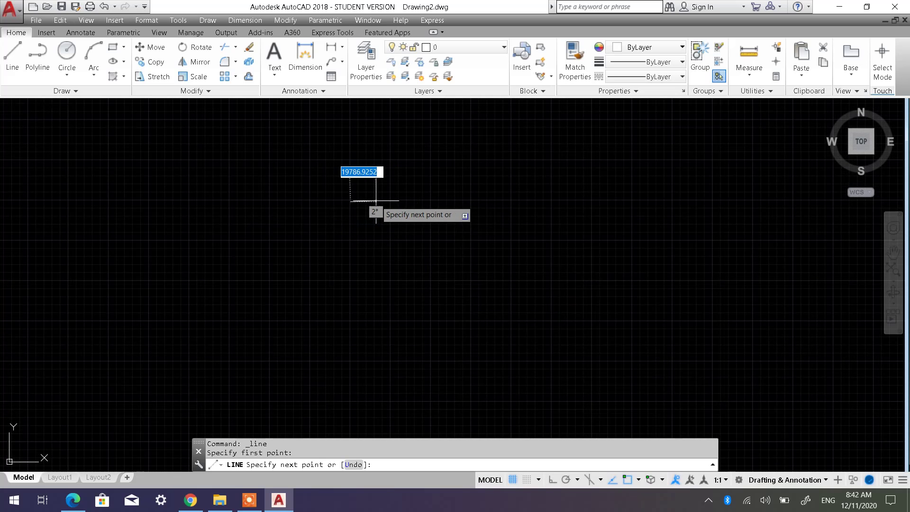
scroll(363, 200, "up", 12)
middle_click_drag(361, 231, 769, 193)
scroll(667, 216, "up", 8)
scroll(665, 218, "down", 8)
middle_click_drag(287, 269, 840, 244)
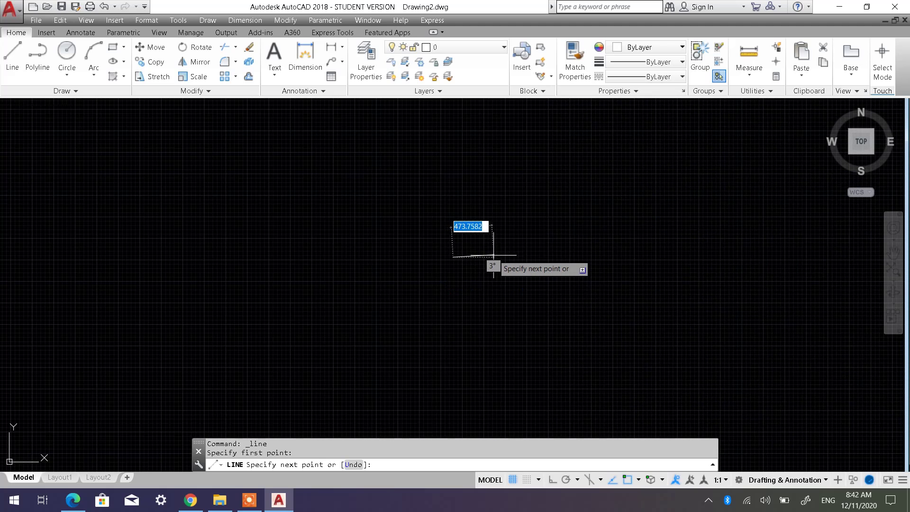
scroll(493, 255, "up", 6)
middle_click_drag(412, 263, 564, 272)
scroll(519, 271, "up", 3)
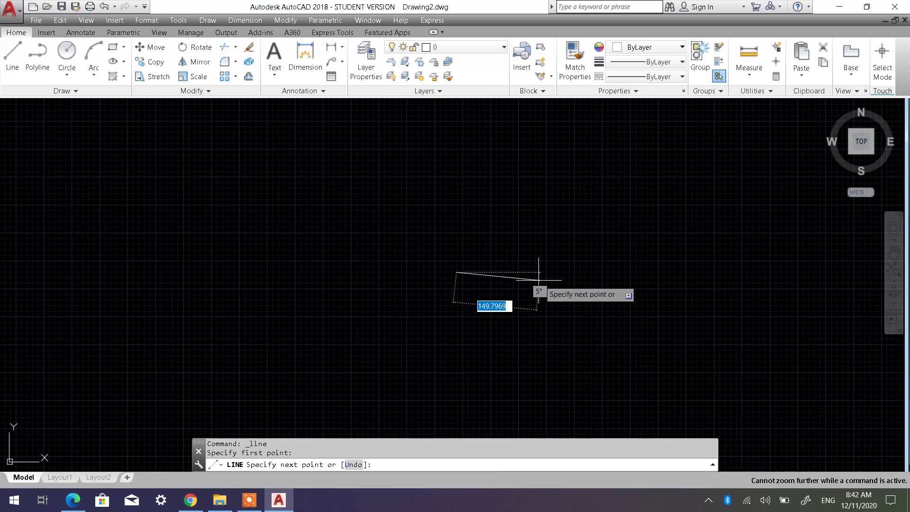
scroll(531, 275, "down", 2)
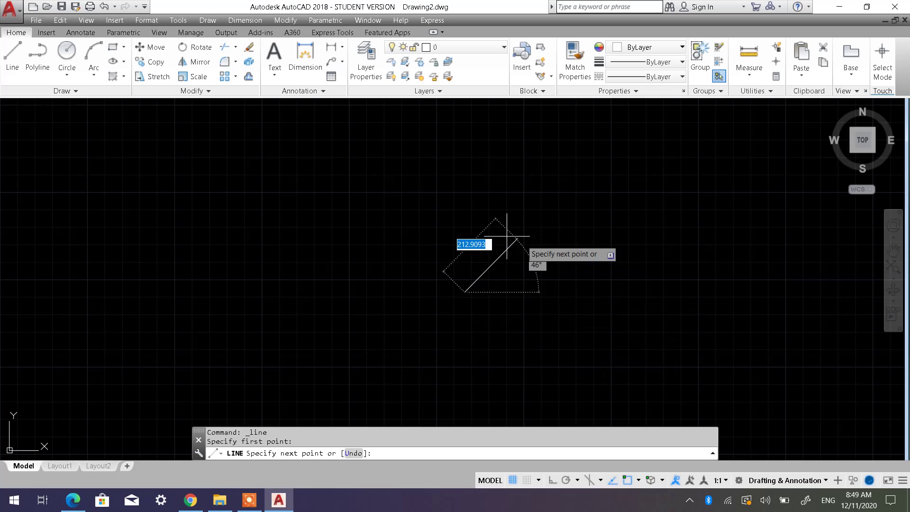
key("Escape")
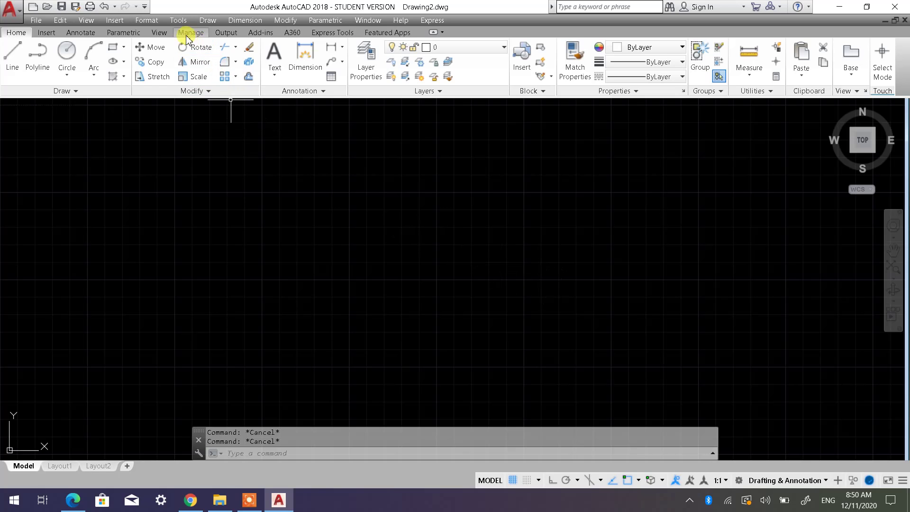
Examine the Drafting Settings for snap and grid, polar tracking, object snaps, dynamic input, quick properties and selection cycling.
left_click(179, 21)
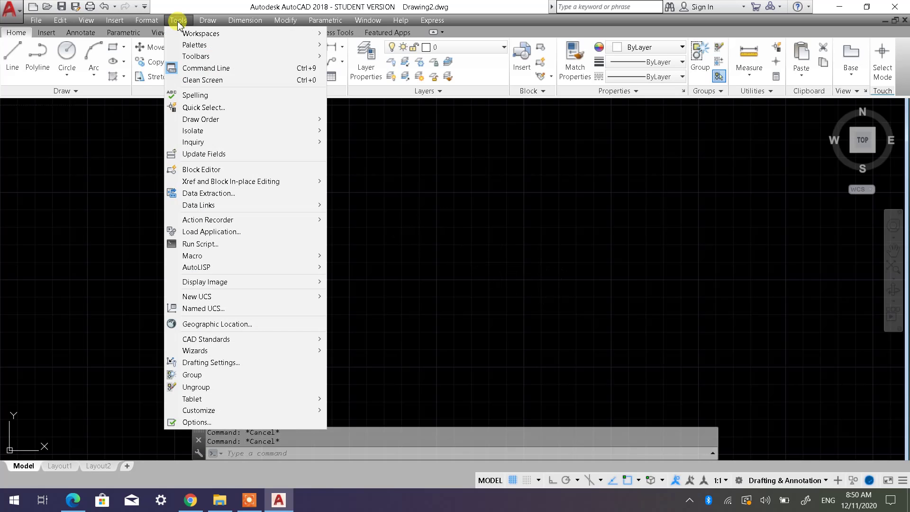
mouse_move(236, 21)
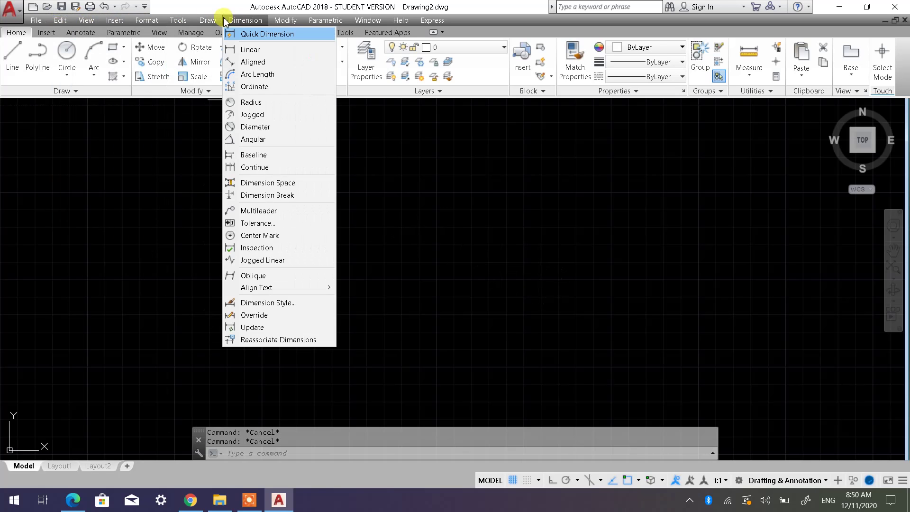
mouse_move(180, 21)
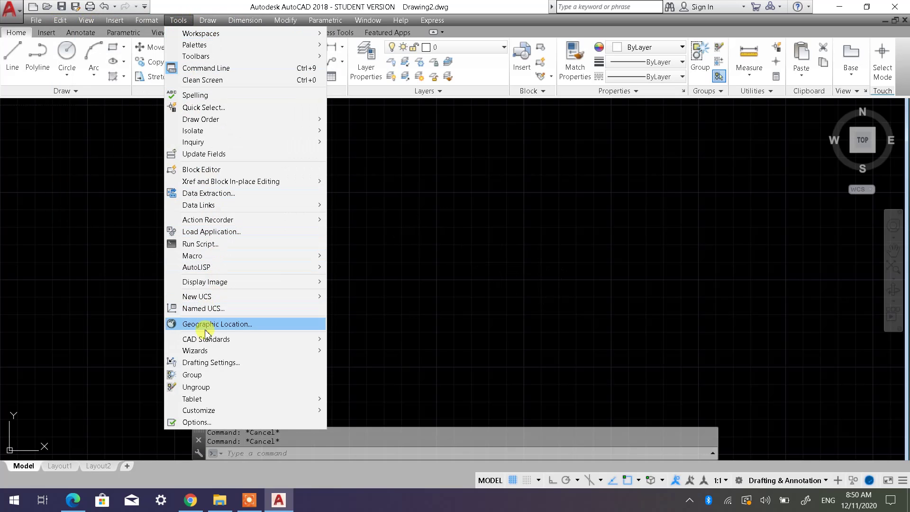
left_click(220, 363)
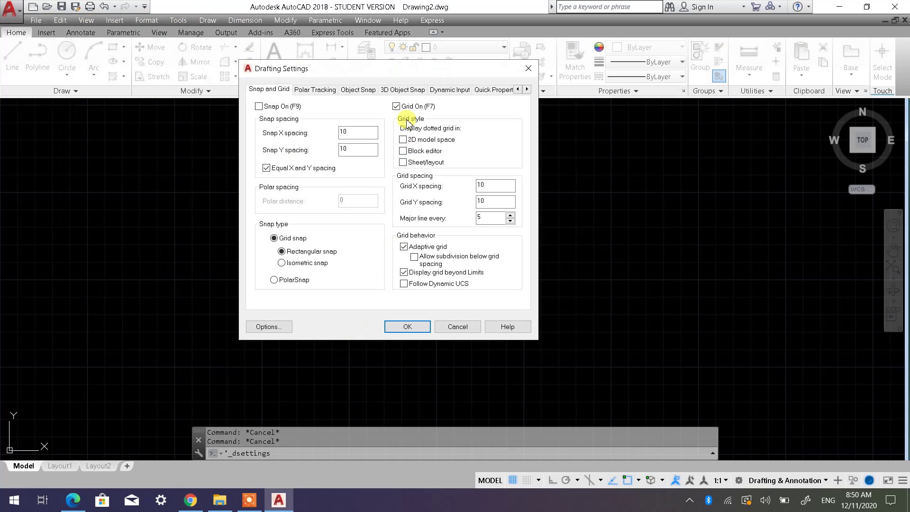
left_click_drag(390, 69, 431, 133)
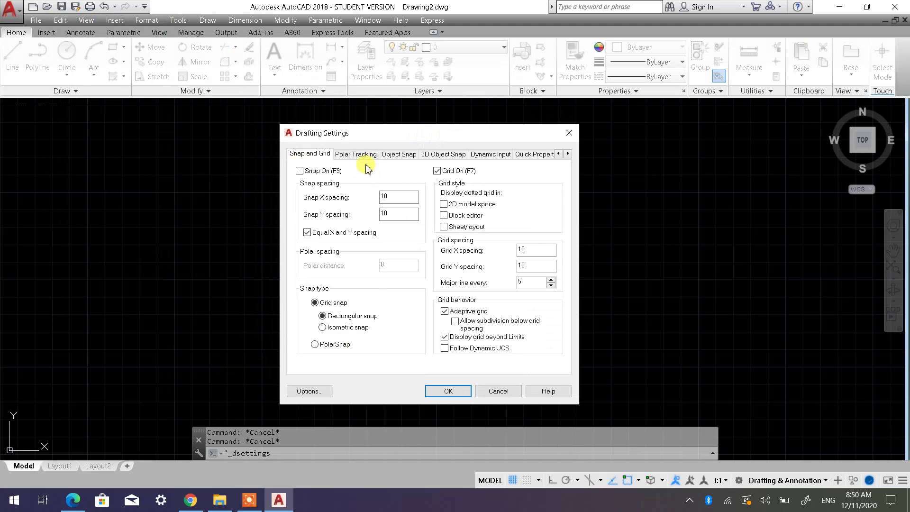
left_click(355, 154)
left_click(398, 153)
left_click(443, 154)
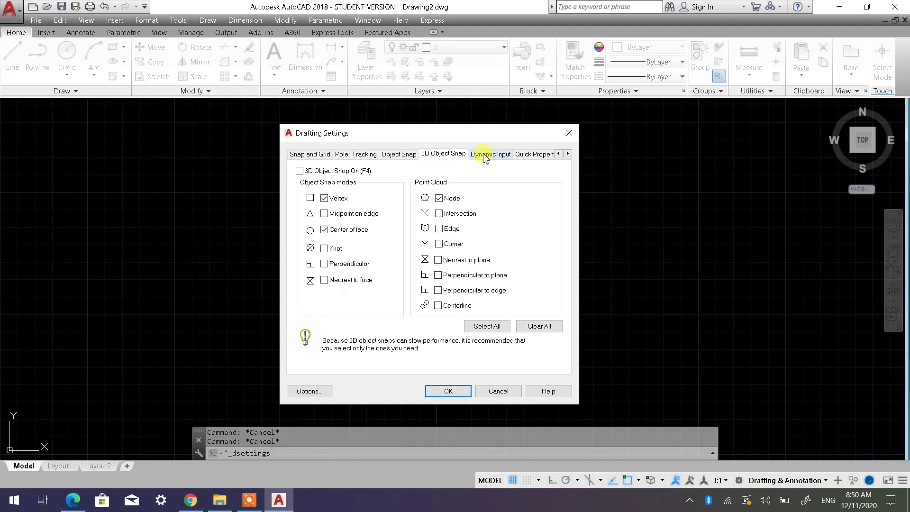
left_click(484, 155)
left_click(571, 156)
left_click(570, 155)
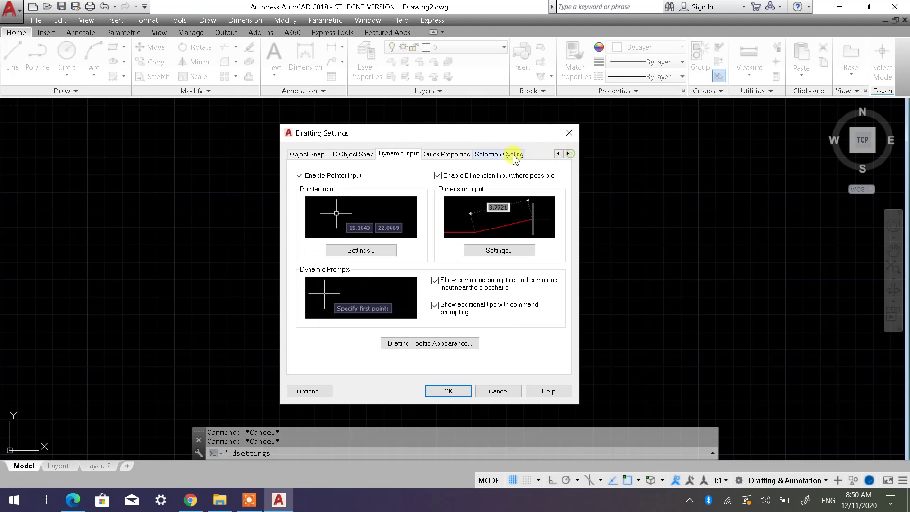
left_click(519, 155)
left_click(446, 155)
left_click(408, 154)
left_click(558, 154)
left_click(557, 154)
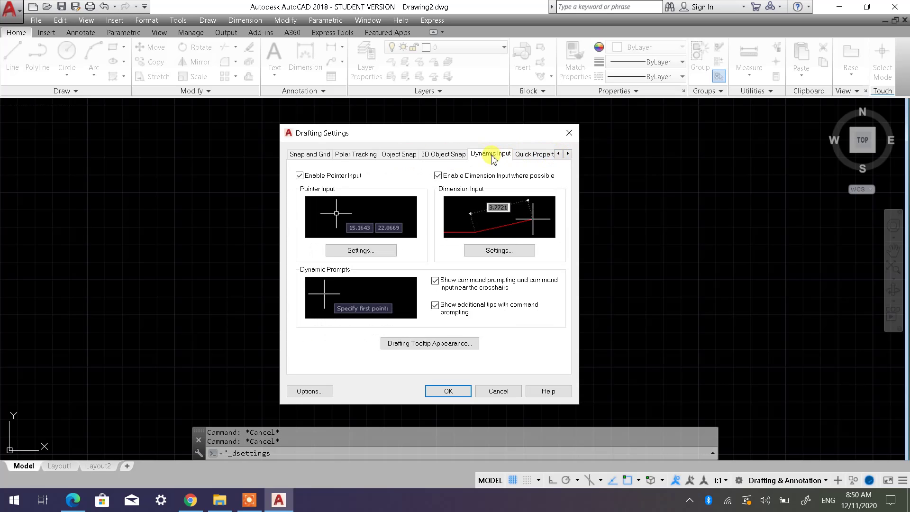
left_click(435, 155)
left_click(483, 156)
Inspect the pointer input and dimension input settings for dynamic input, and leave Drafting Settings without changes.
left_click(361, 252)
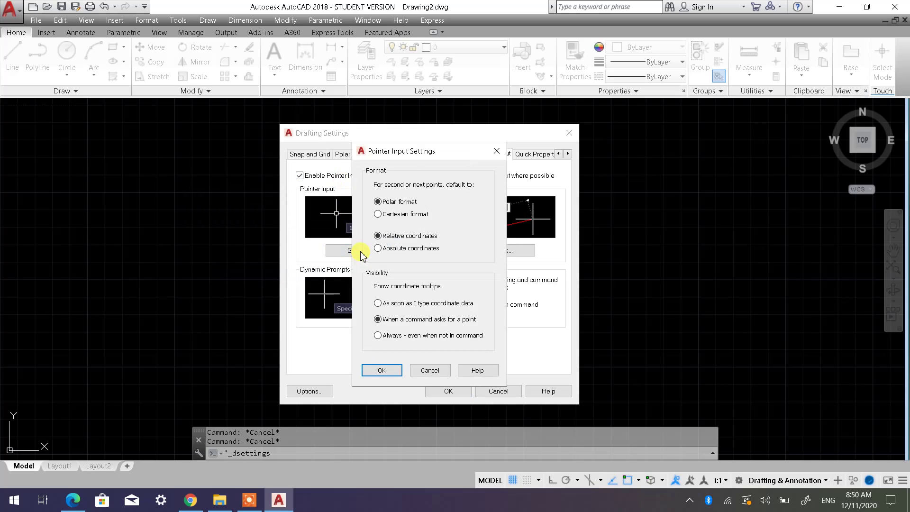
left_click(430, 370)
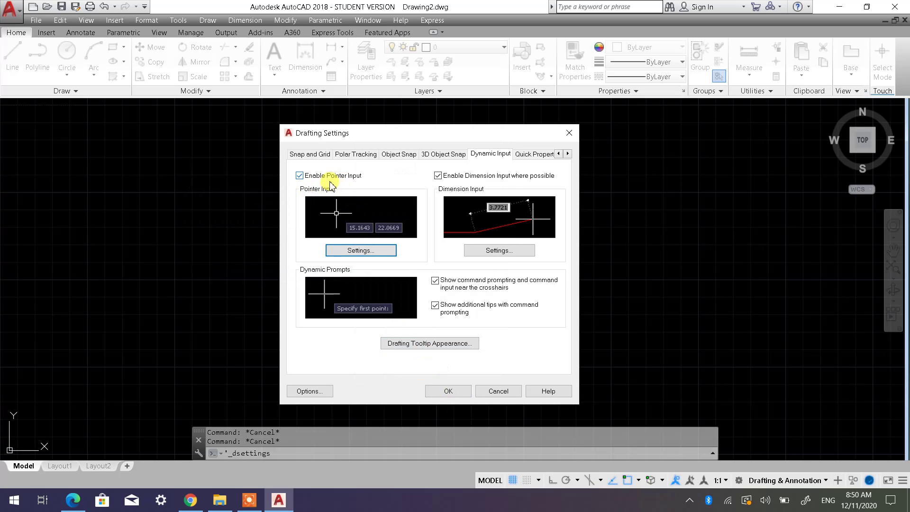
left_click(364, 252)
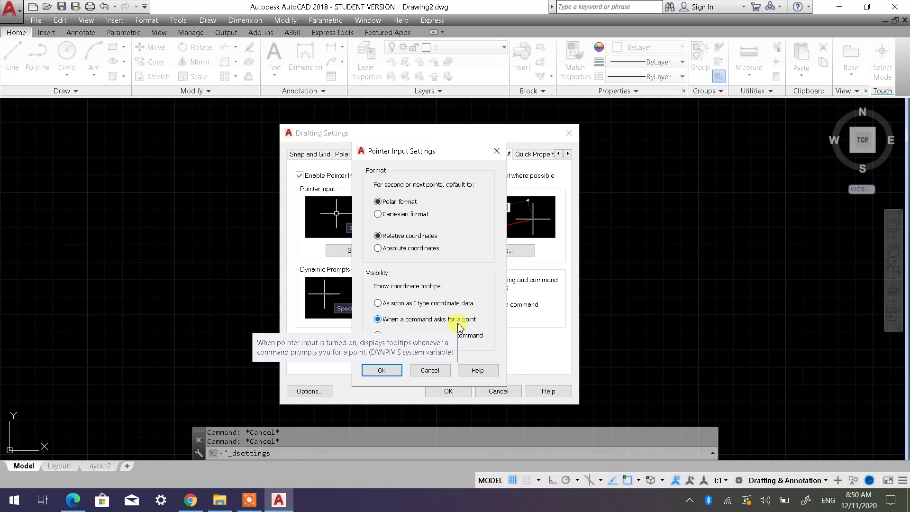
left_click(430, 370)
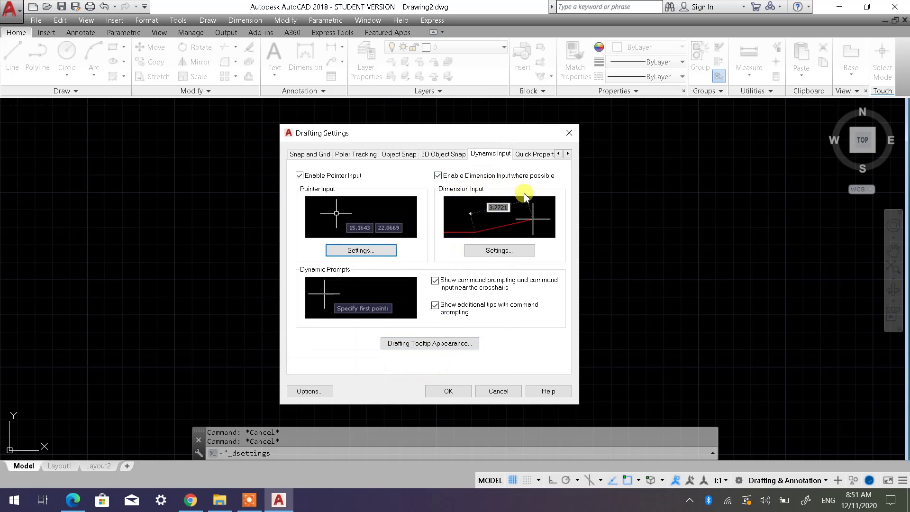
left_click(503, 252)
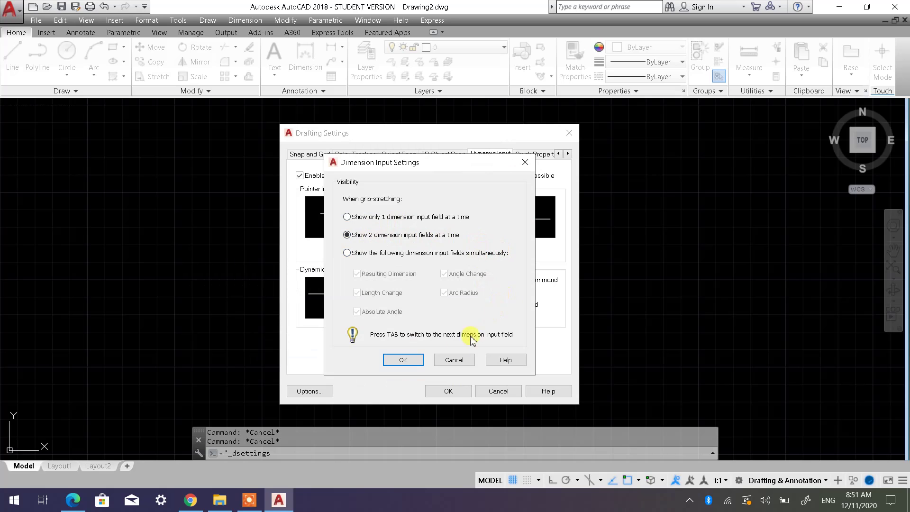
left_click(451, 361)
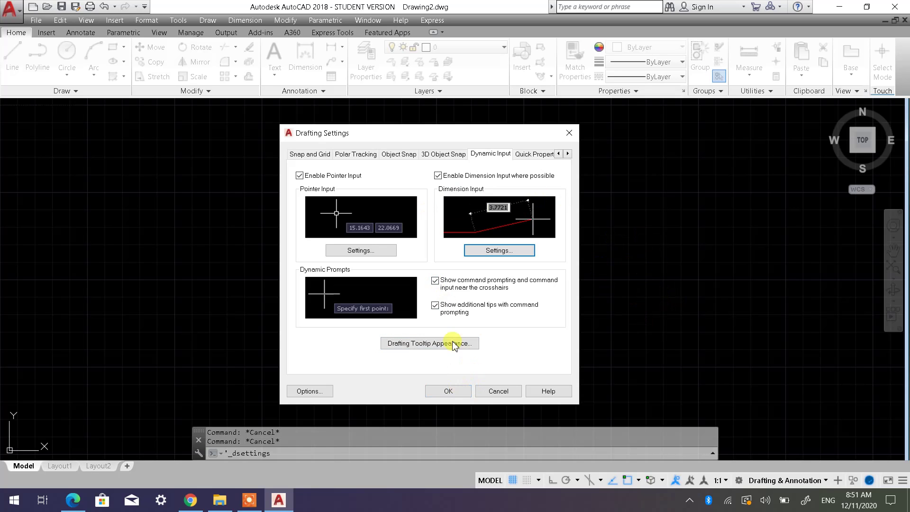
left_click(497, 391)
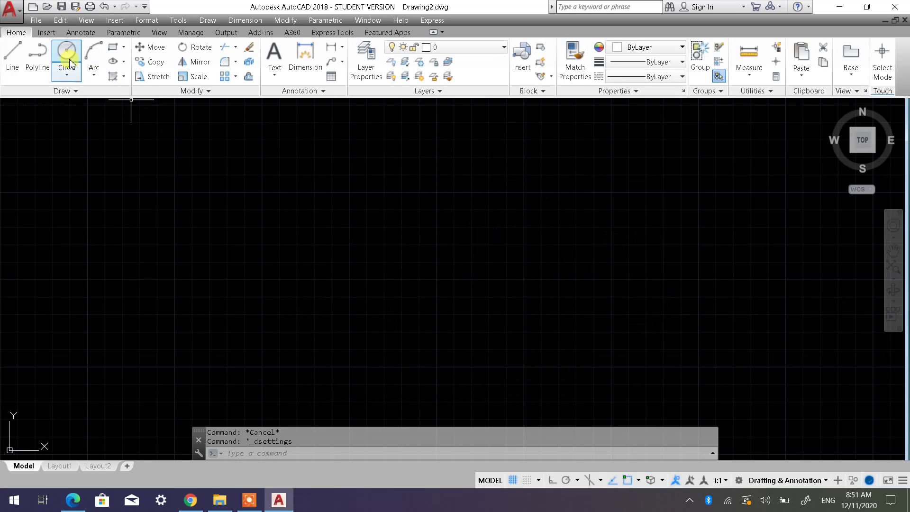
left_click(13, 61)
left_click(453, 280)
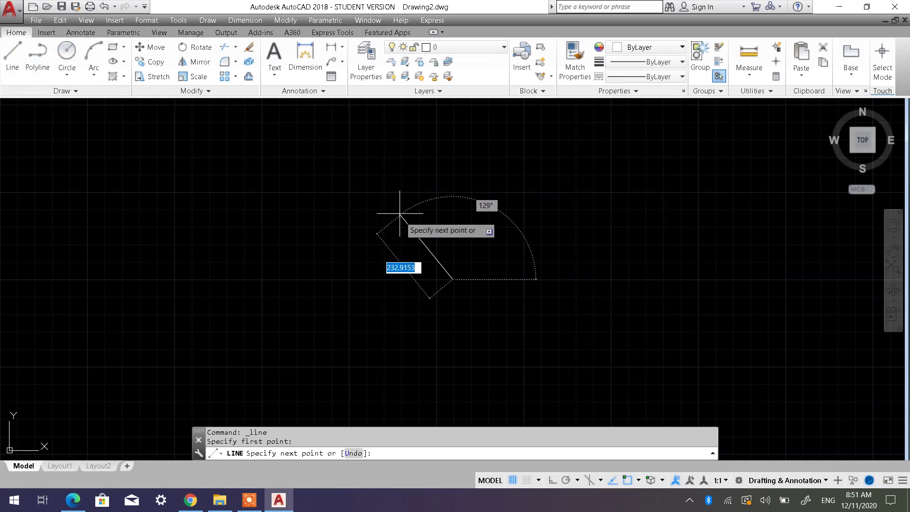
key("Escape")
Start a line near the middle of the drawing area and toggle Ortho mode on, off and on again.
left_click(13, 56)
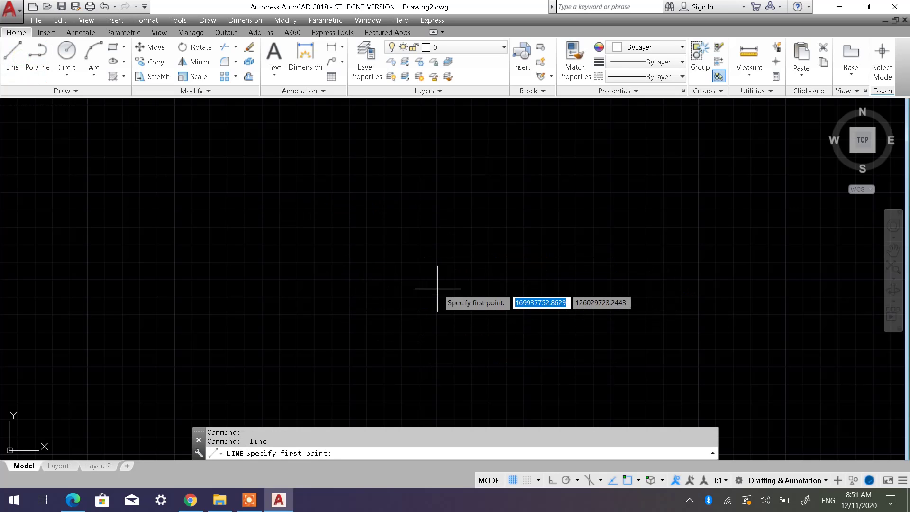
left_click(456, 270)
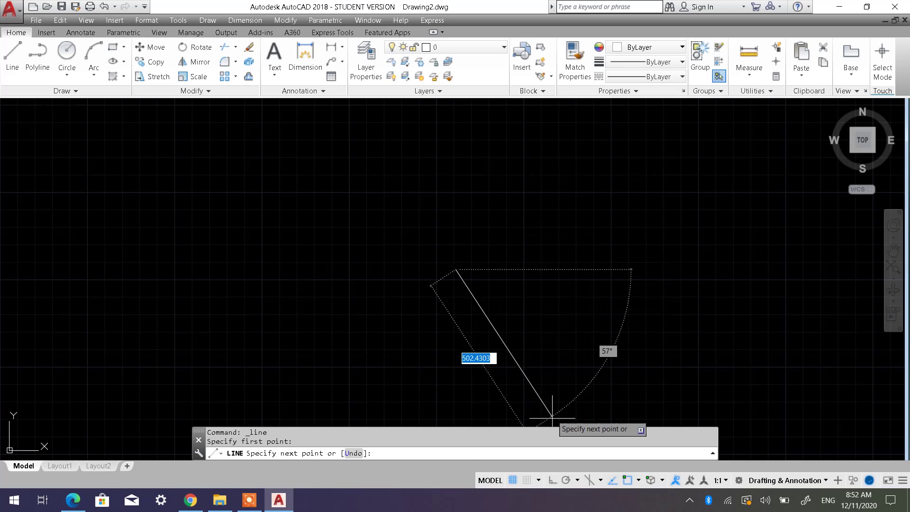
left_click(552, 481)
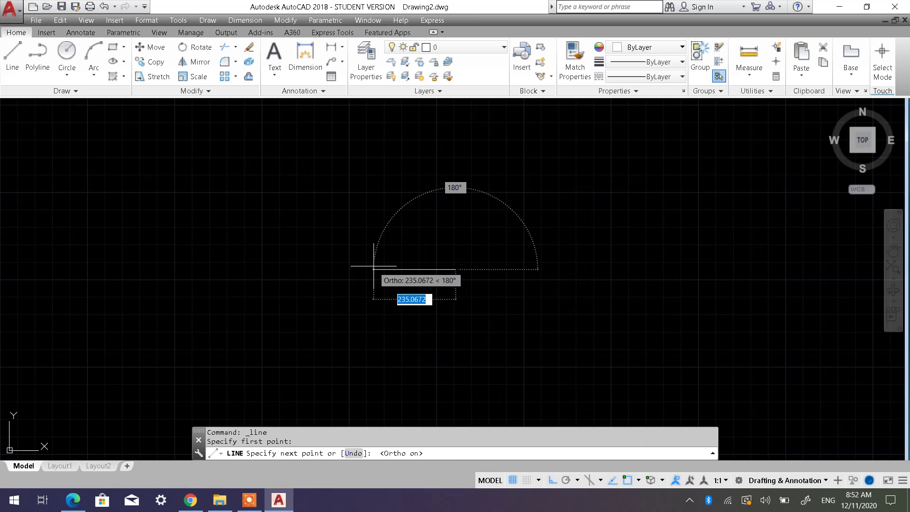
left_click(552, 480)
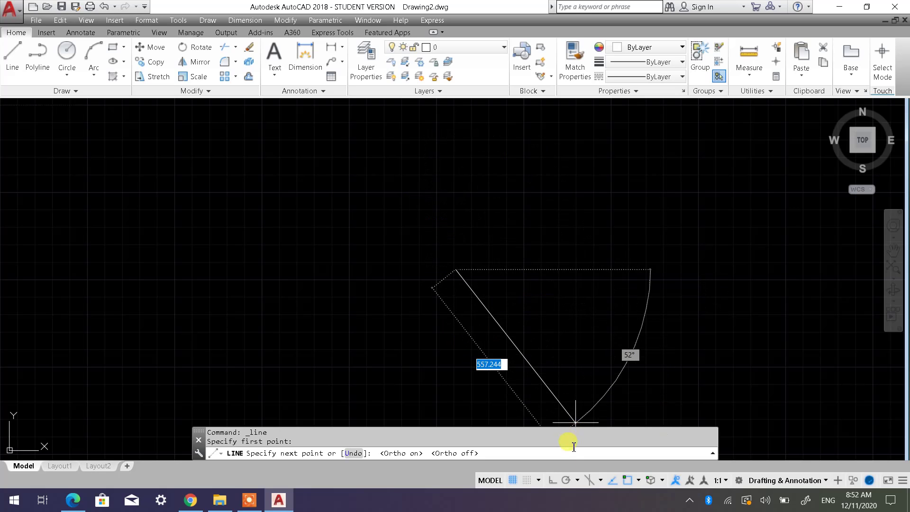
left_click(553, 479)
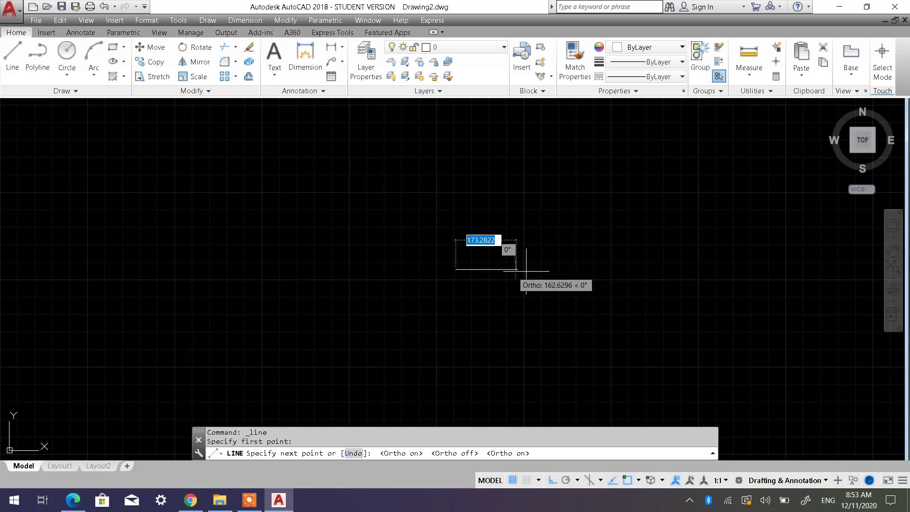
Draw an open stepped outline of eleven horizontal and vertical segments, leaving a gap between its last point and the starting point.
left_click(592, 269)
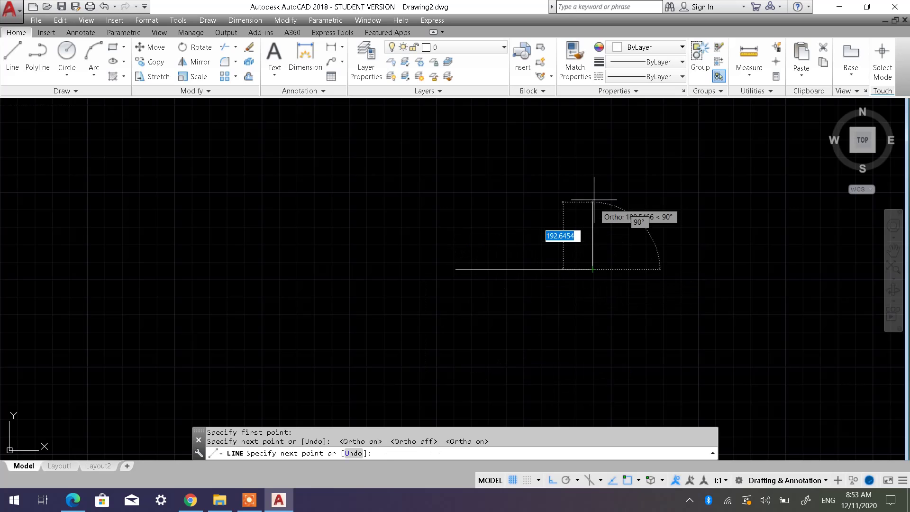
left_click(593, 182)
left_click(357, 184)
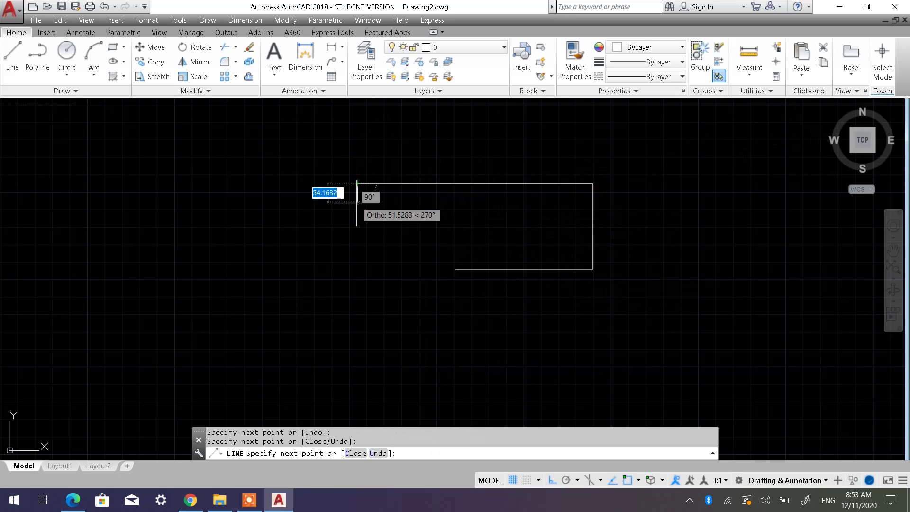
left_click(355, 244)
left_click(248, 243)
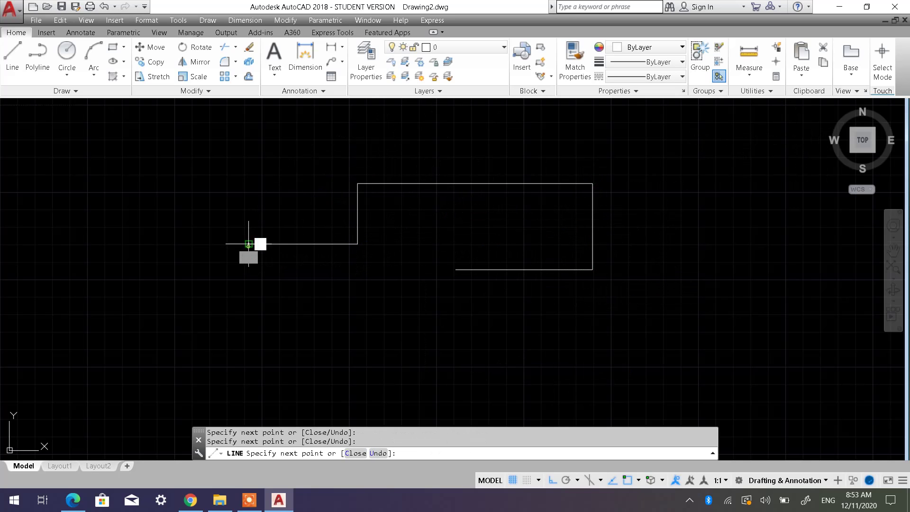
left_click(248, 324)
left_click(291, 325)
left_click(291, 280)
left_click(364, 281)
left_click(420, 323)
left_click(423, 315)
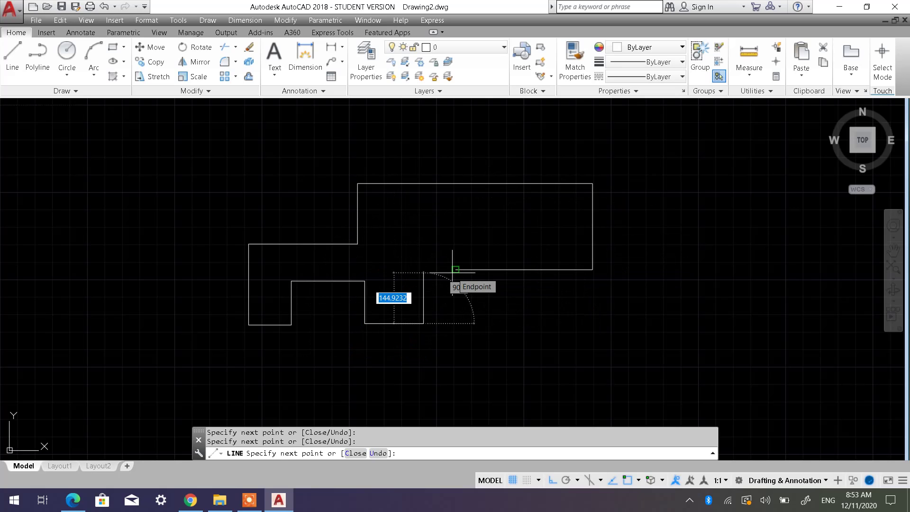
left_click(459, 272)
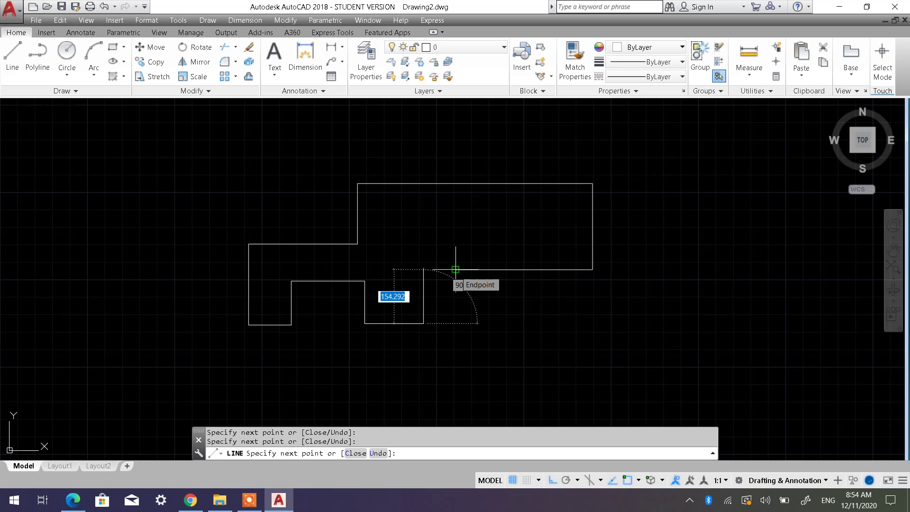
key("Escape")
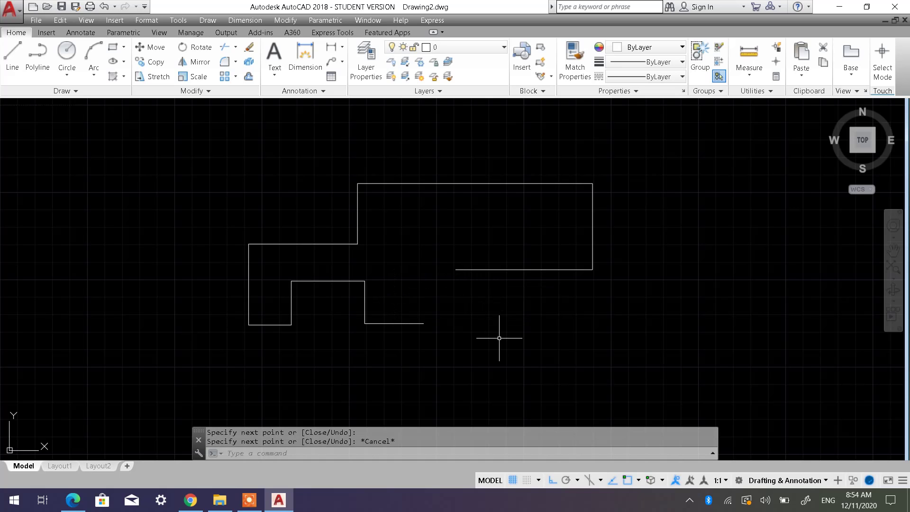
Enable all object snap modes in Drafting Settings and apply them.
left_click(177, 20)
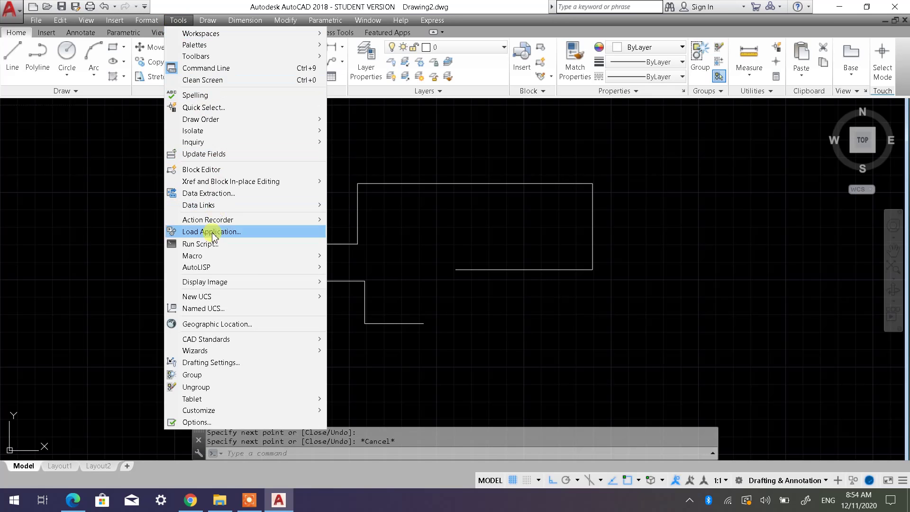
left_click(240, 368)
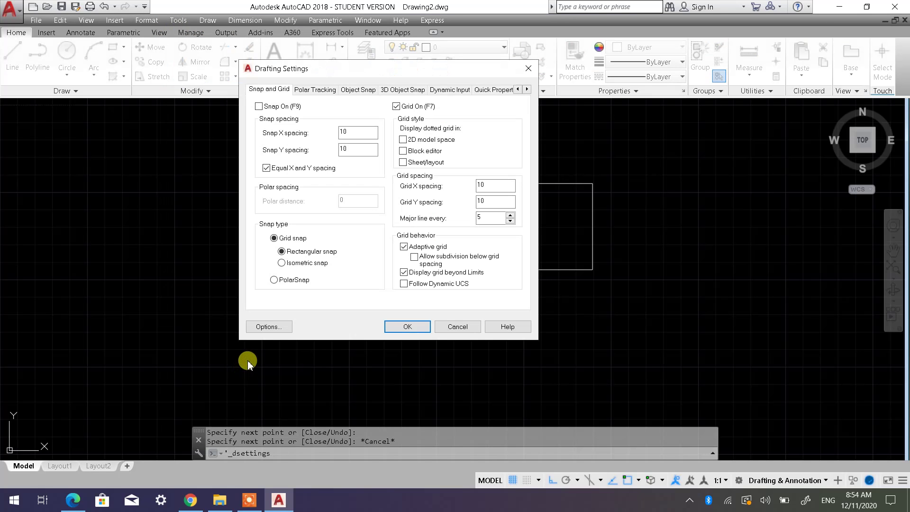
left_click_drag(380, 70, 407, 136)
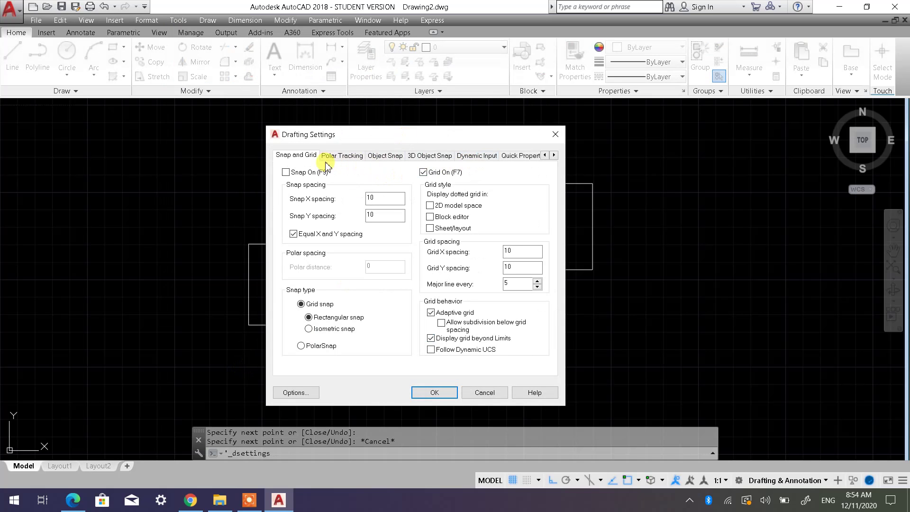
left_click(385, 156)
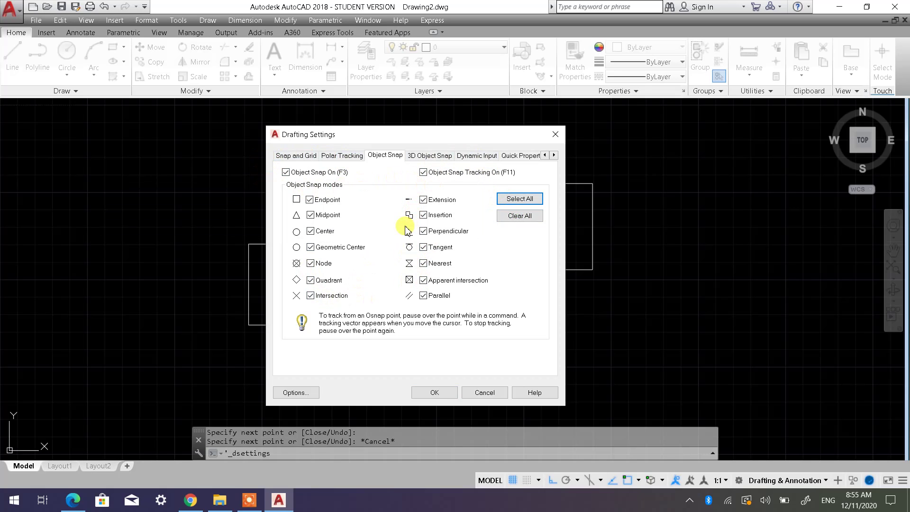
left_click(432, 392)
left_click(14, 59)
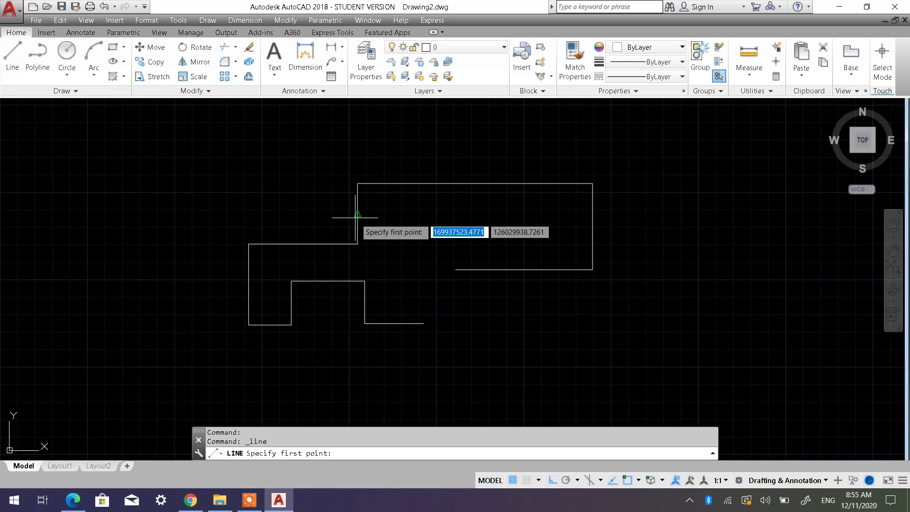
key("Escape")
key("Escape")
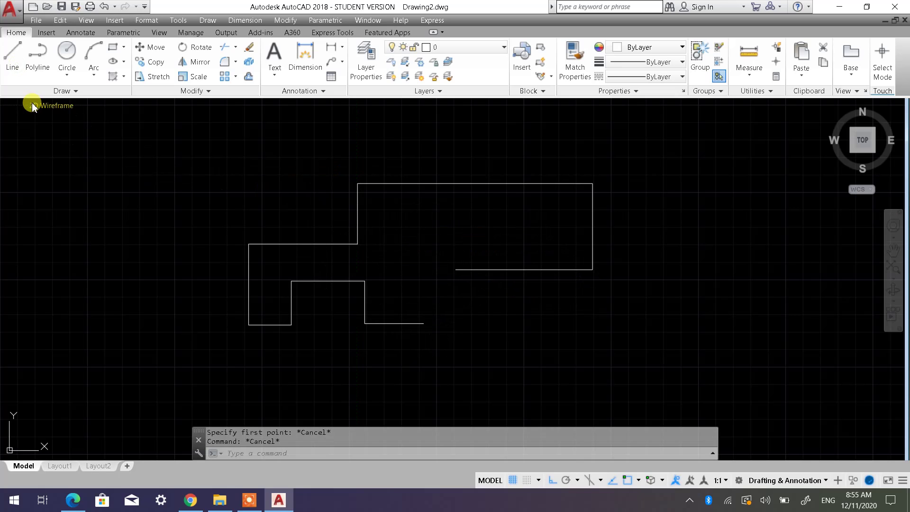
Close the gap in the stepped outline with a line snapped between its two open endpoints.
left_click(15, 61)
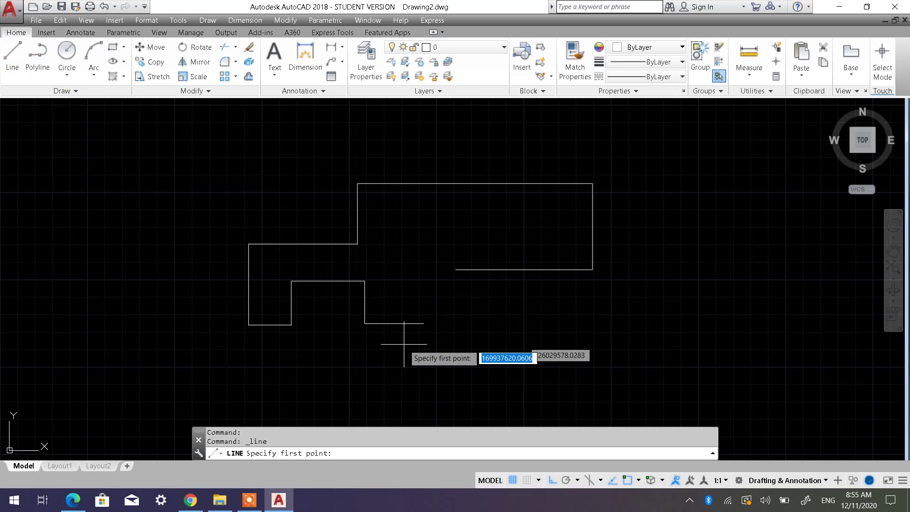
left_click(426, 327)
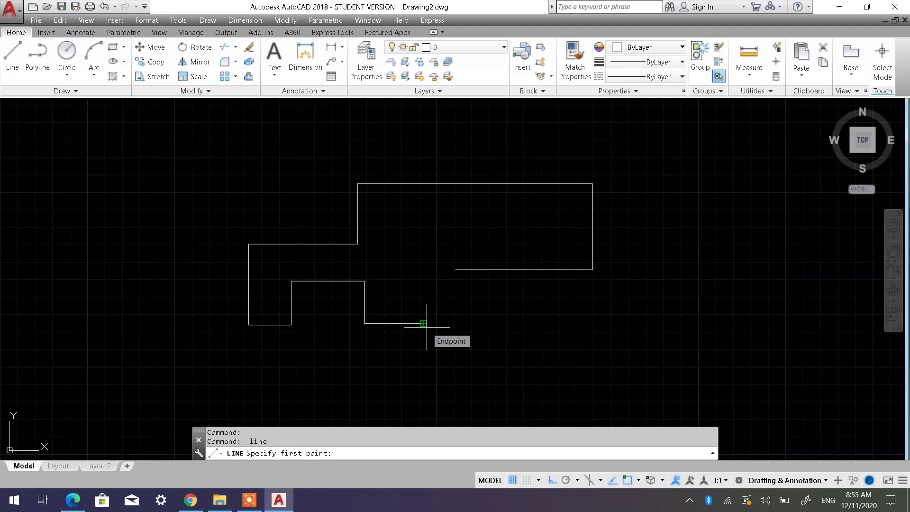
left_click(423, 324)
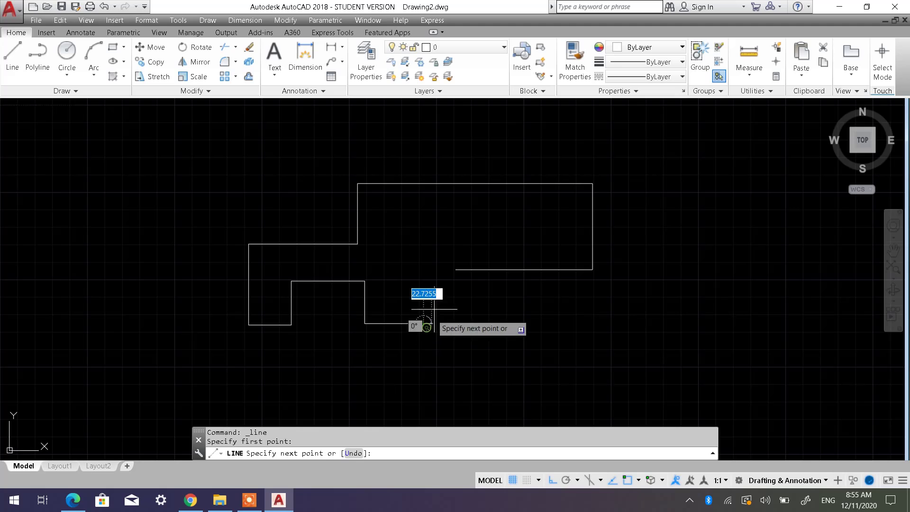
left_click(455, 269)
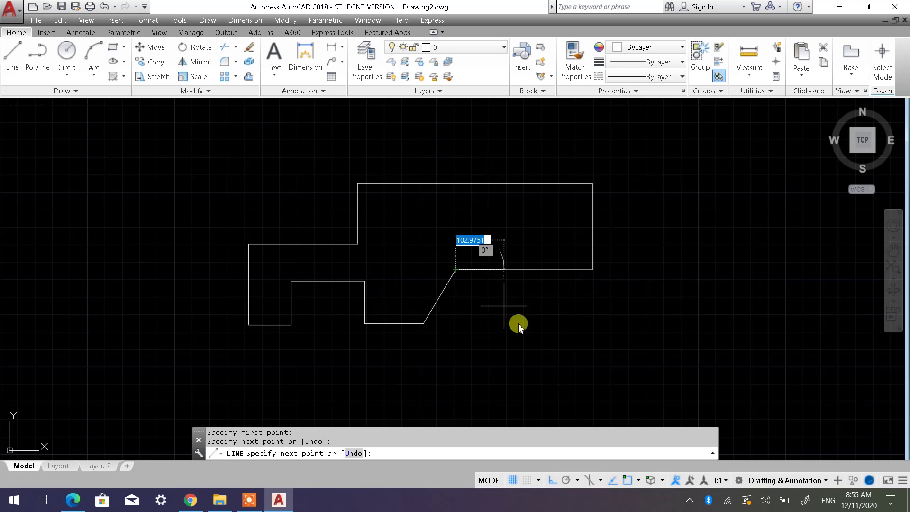
key("Escape")
key("Escape")
key("Escape")
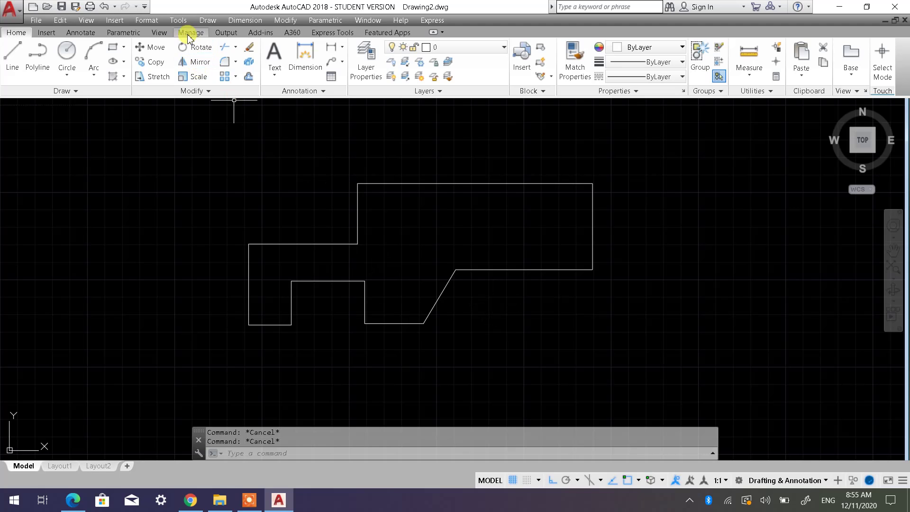
Review the list of object snap modes and their marker symbols in Drafting Settings.
left_click(178, 21)
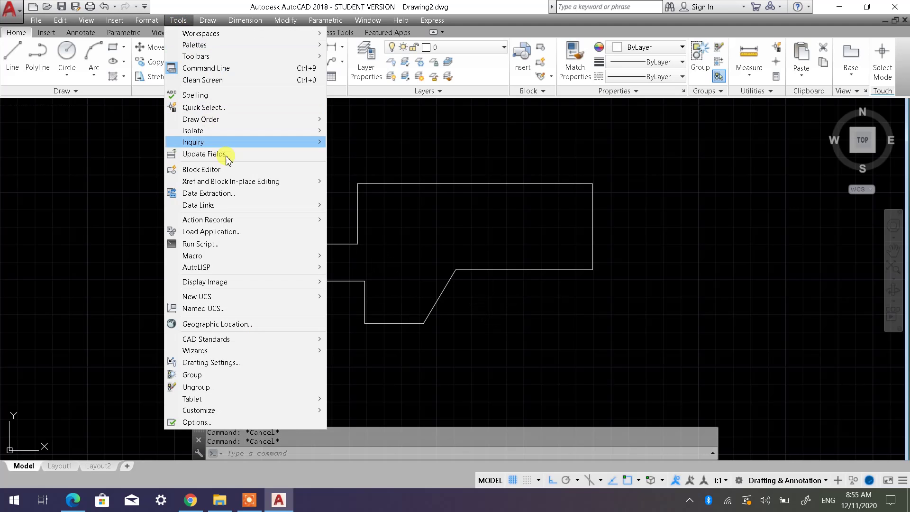
left_click(262, 363)
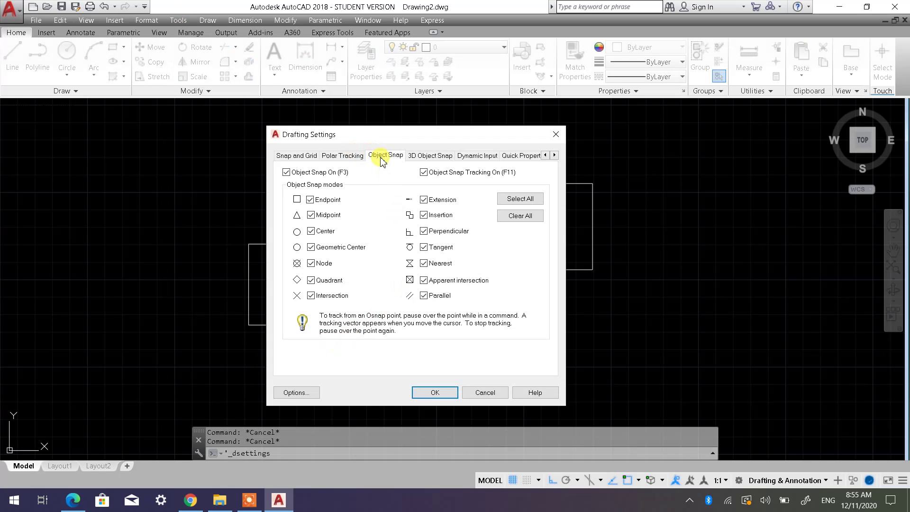
left_click(353, 155)
left_click(376, 155)
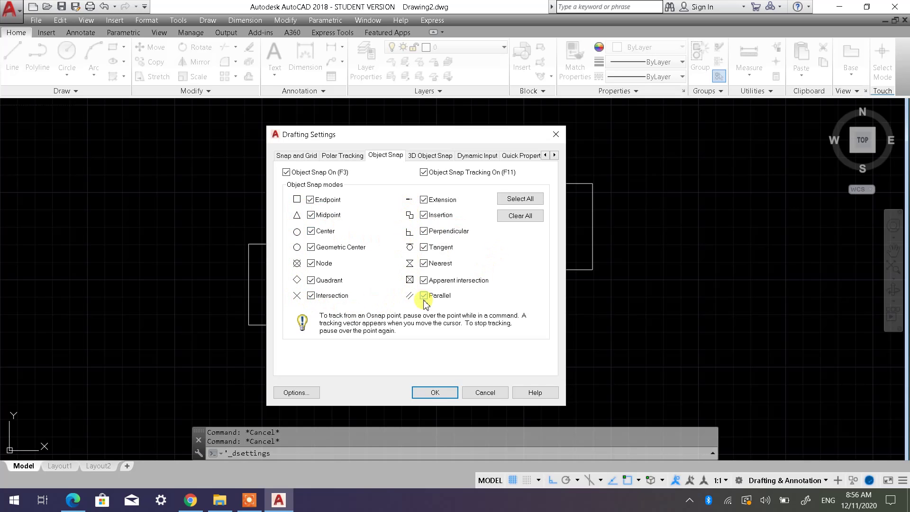
left_click(442, 391)
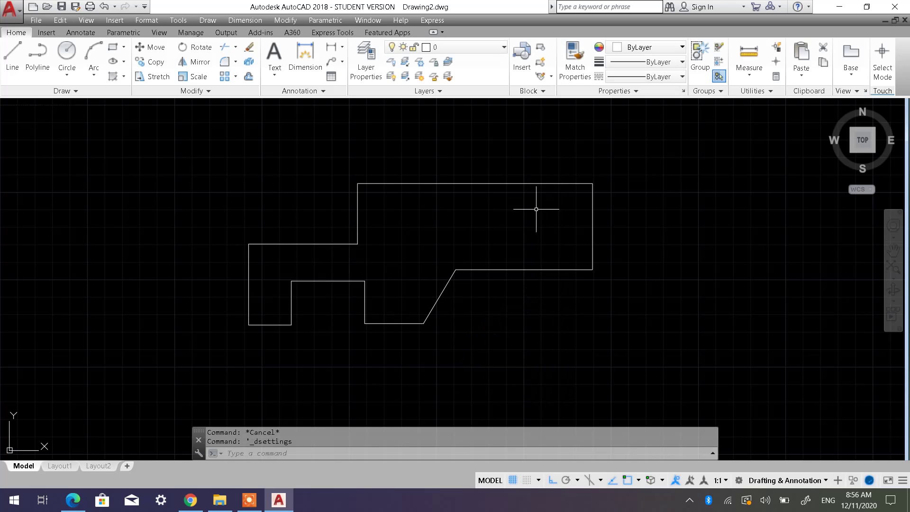
Inspect the endpoint and midpoint grips of the outline's long upper edge, and leave the edge deselected.
middle_click_drag(457, 225, 459, 264)
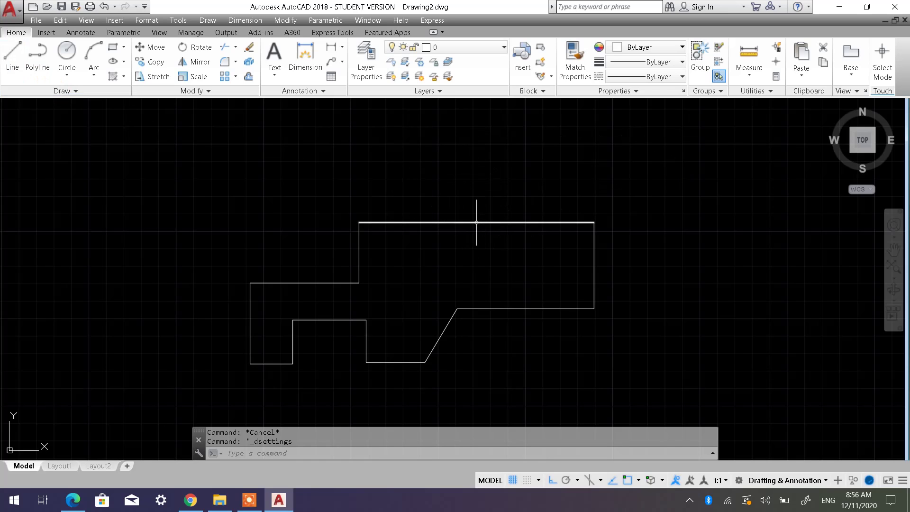
left_click(582, 222)
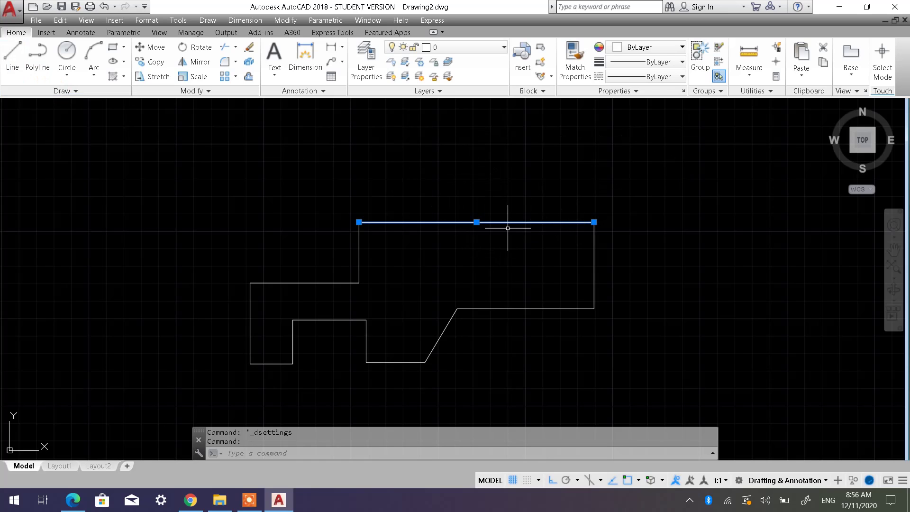
key("Escape")
key("Escape")
left_click(535, 222)
key("Escape")
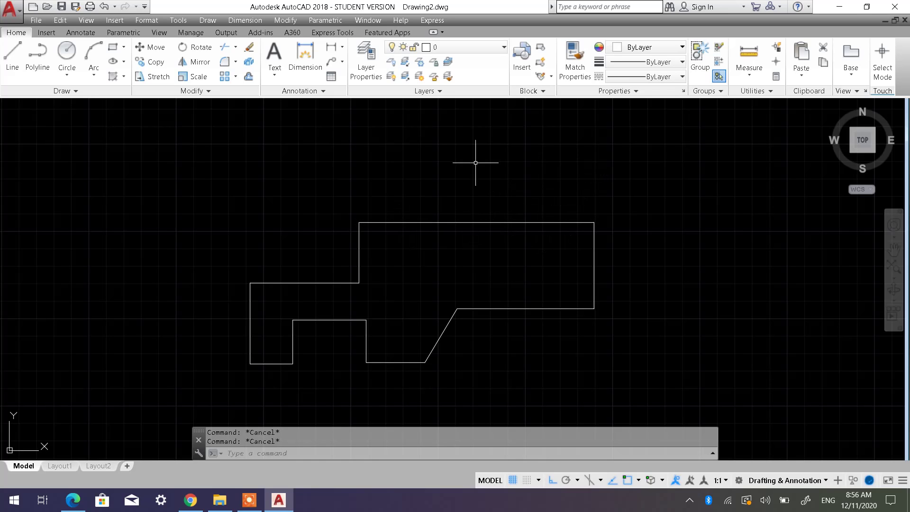
left_click(476, 221)
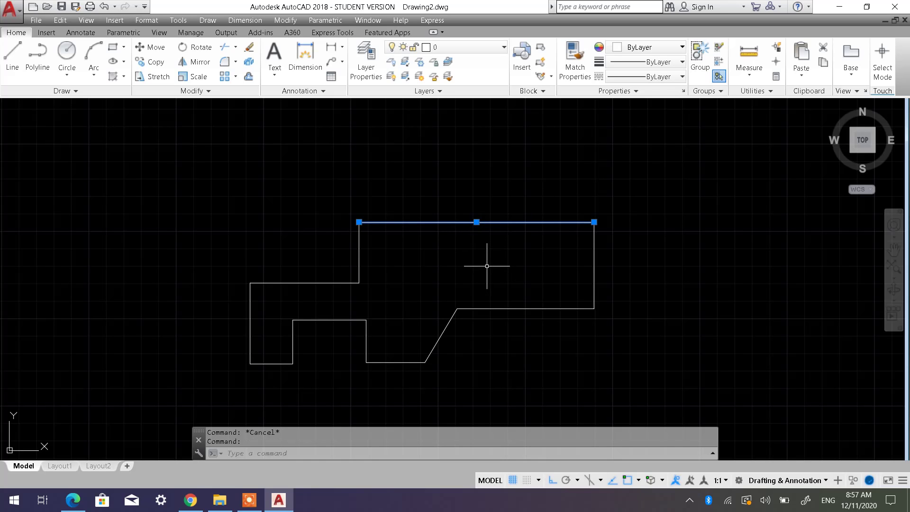
key("Escape")
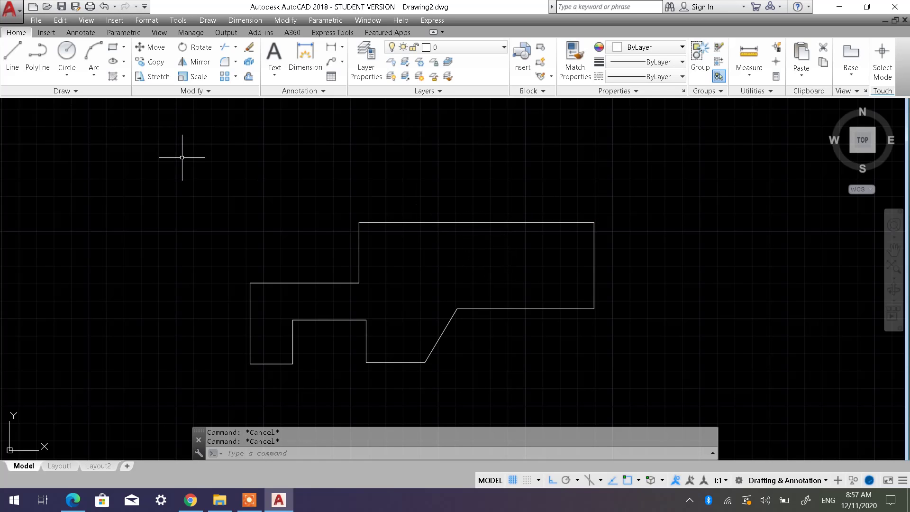
Preview the snap markers on the outline's edges with the Line command, and compare them with the object snap symbols in Drafting Settings.
left_click(17, 64)
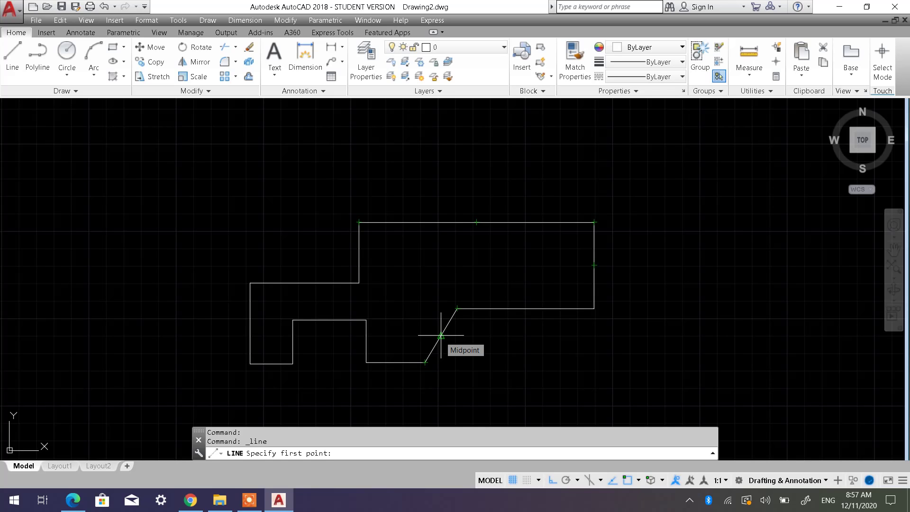
key("Escape")
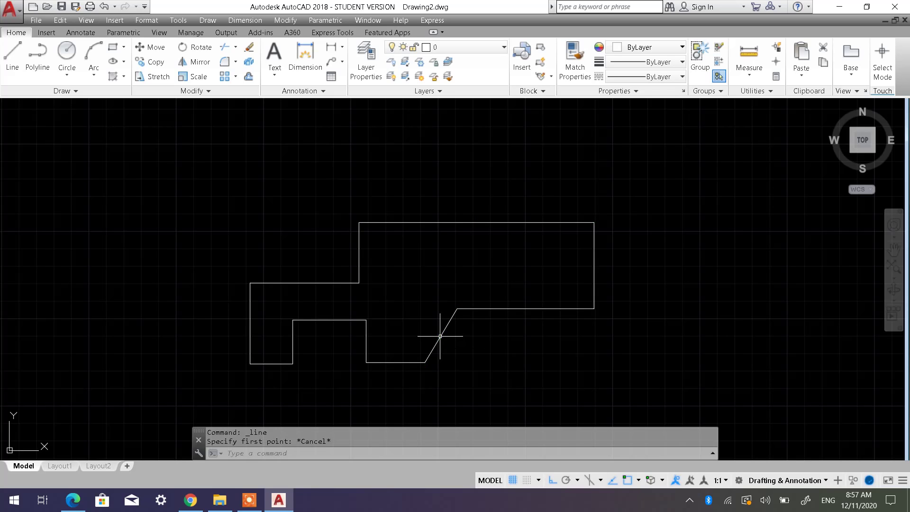
left_click(178, 20)
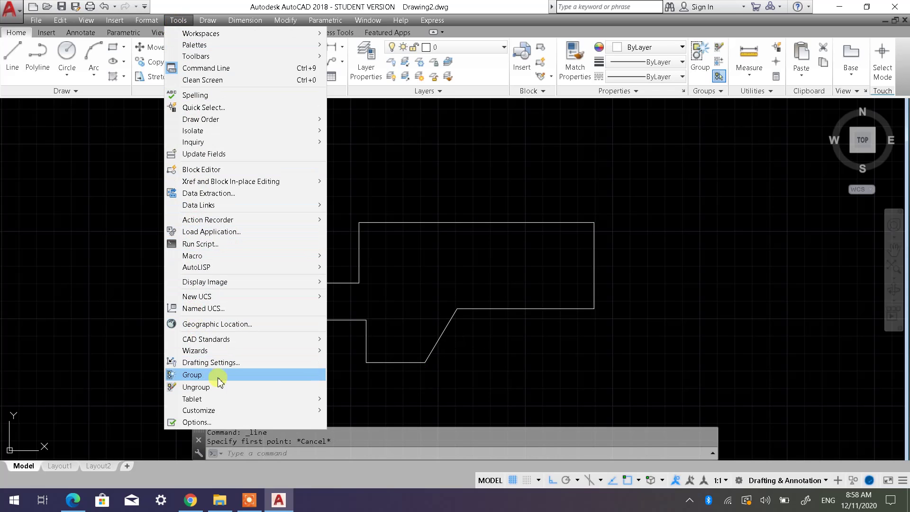
left_click(209, 362)
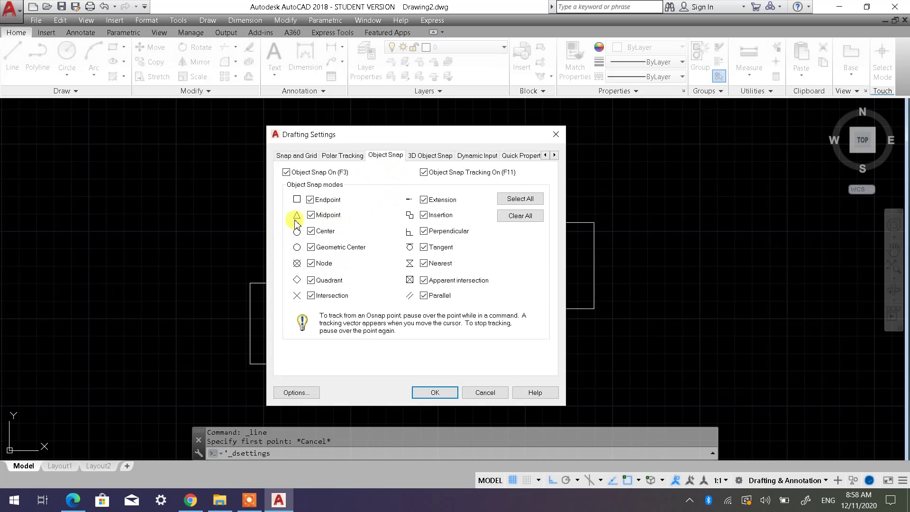
left_click(474, 392)
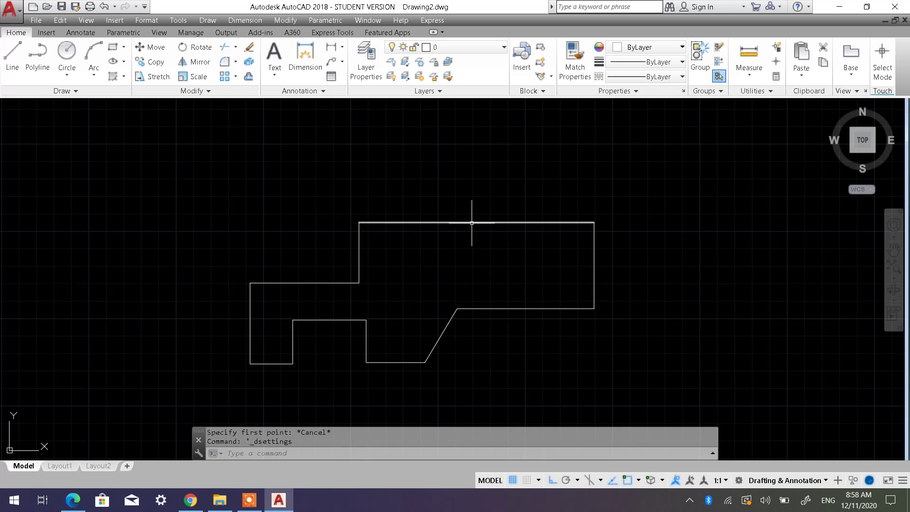
Draw a chain of six orthogonal segments from the midpoint of the long upper edge, and end it with a diagonal to the right edge's midpoint.
left_click(12, 54)
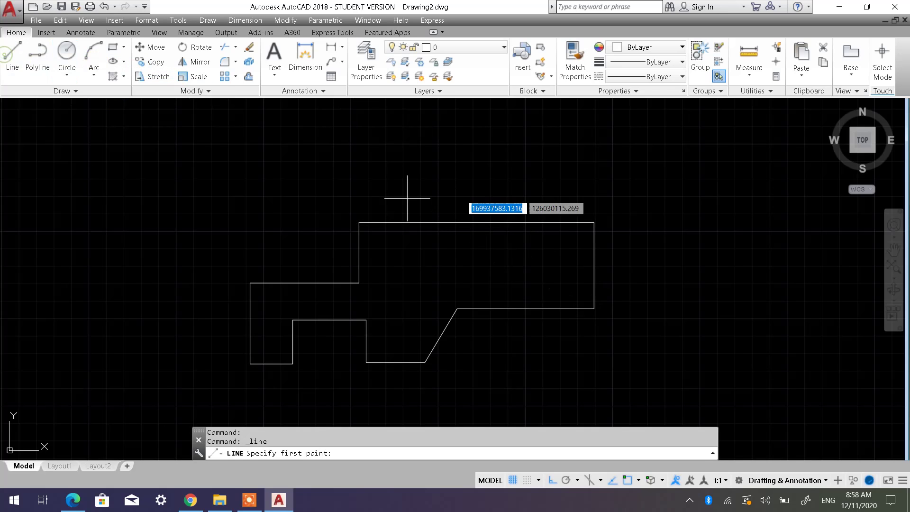
left_click(476, 222)
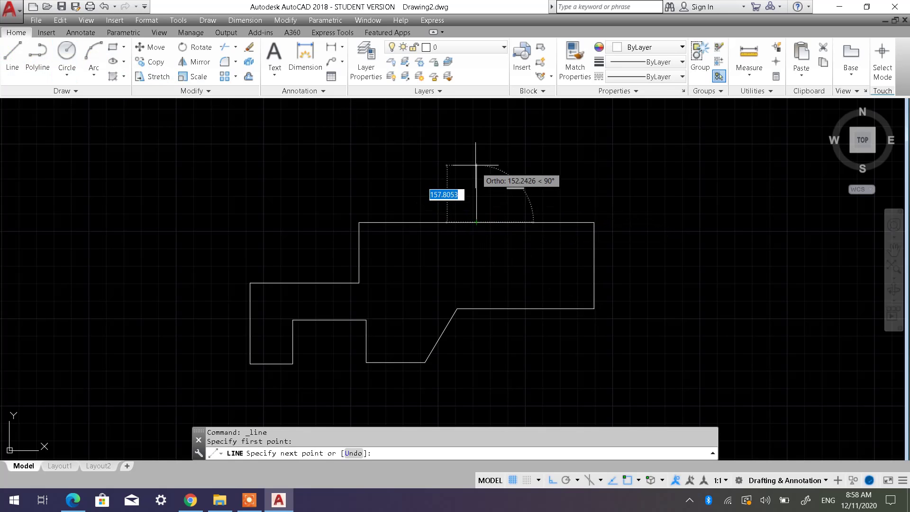
left_click(476, 145)
left_click(532, 146)
left_click(532, 179)
left_click(587, 179)
left_click(588, 140)
left_click(701, 140)
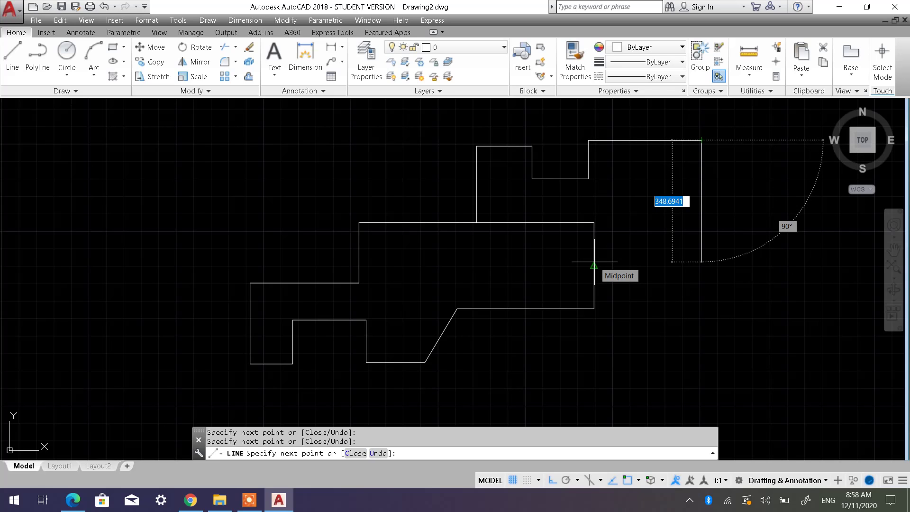
left_click(594, 262)
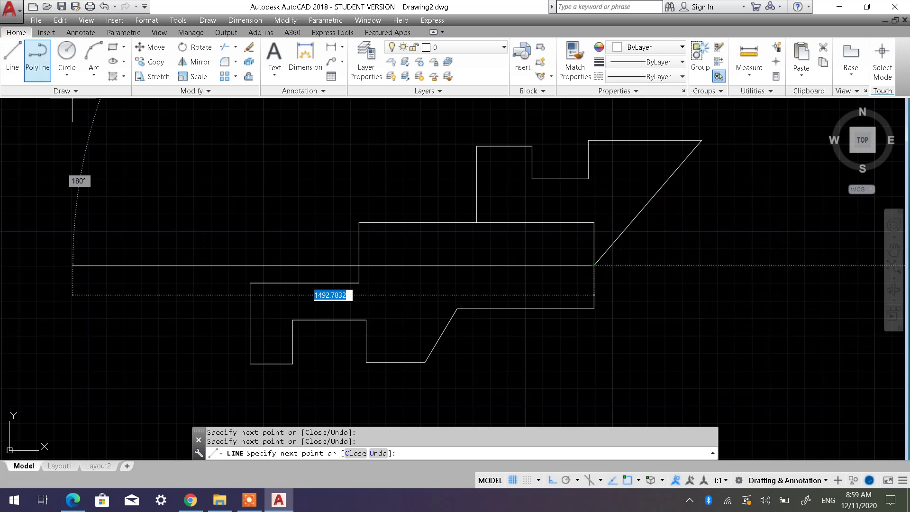
key("Escape")
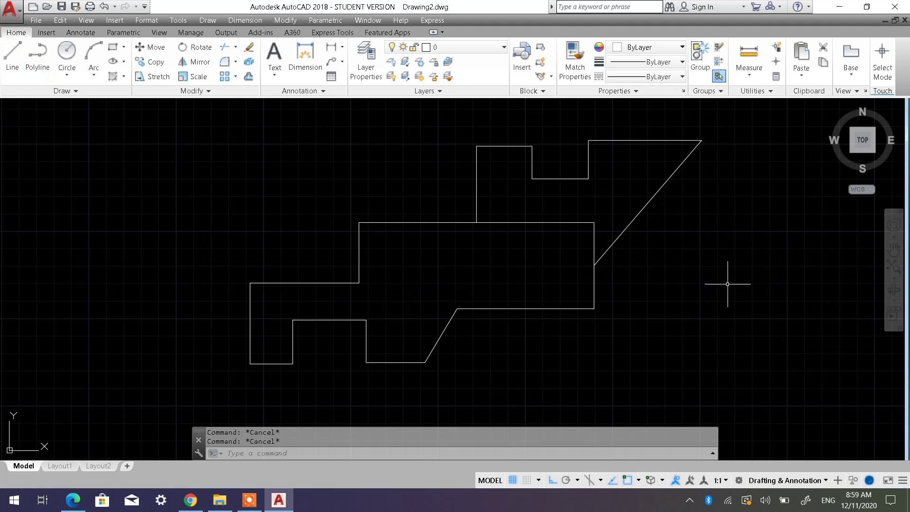
Start a line at the upper endpoint of the diagonal and turn Ortho mode off.
scroll(717, 274, "down", 3)
scroll(635, 260, "up", 1)
middle_click_drag(636, 260, 422, 229)
scroll(403, 219, "up", 2)
scroll(403, 219, "down", 1)
scroll(437, 249, "up", 1)
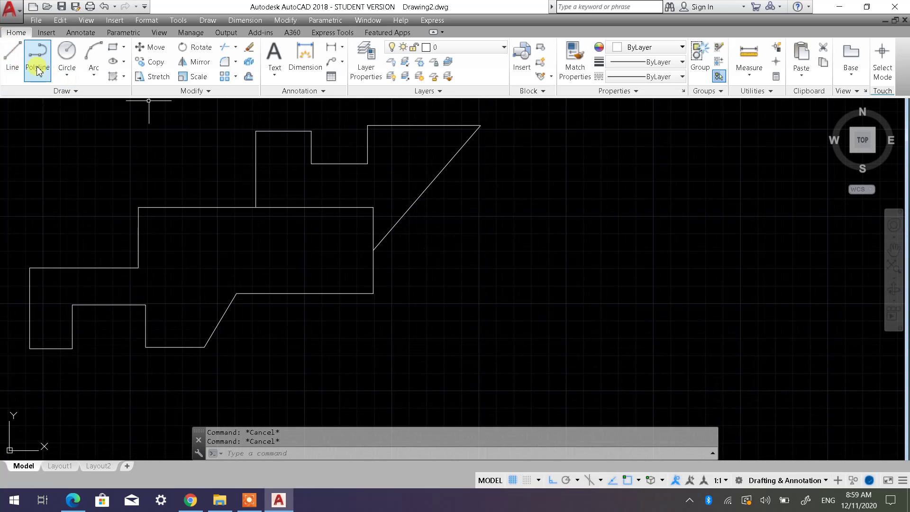
left_click(17, 61)
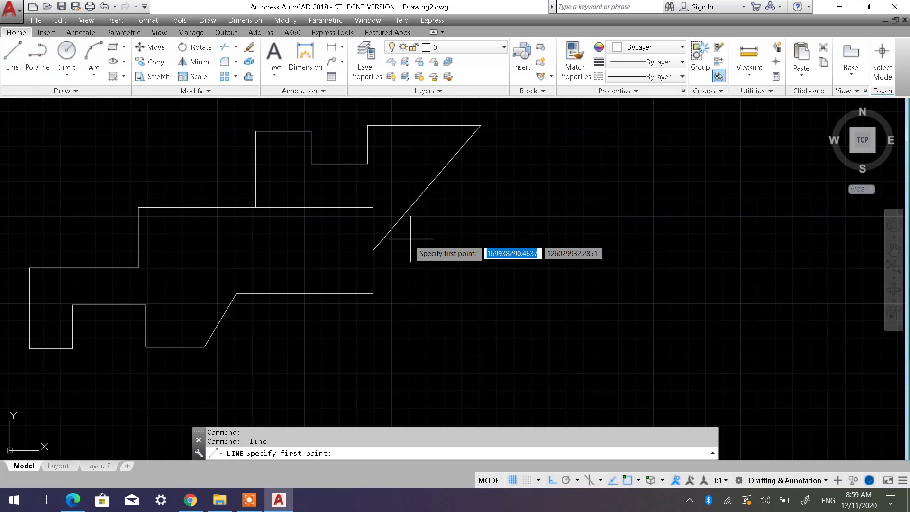
left_click(480, 126)
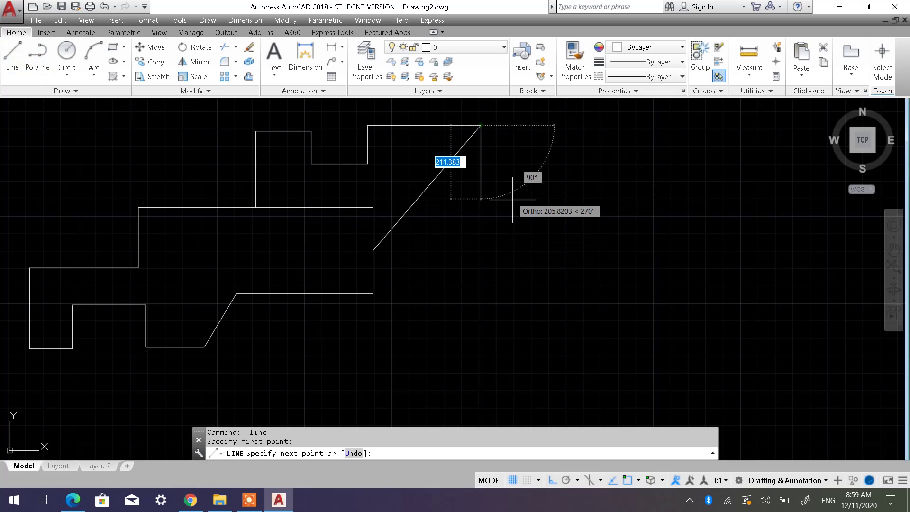
scroll(513, 190, "up", 2)
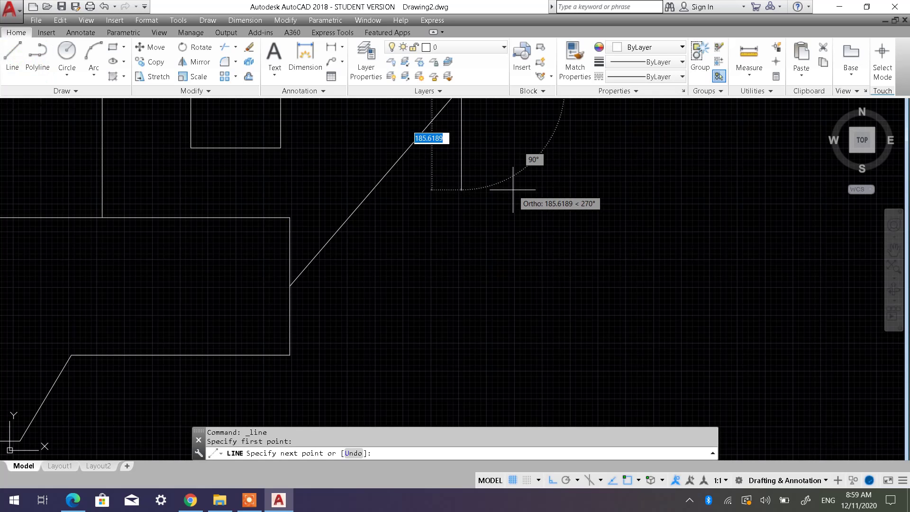
scroll(497, 189, "down", 7)
scroll(507, 190, "up", 4)
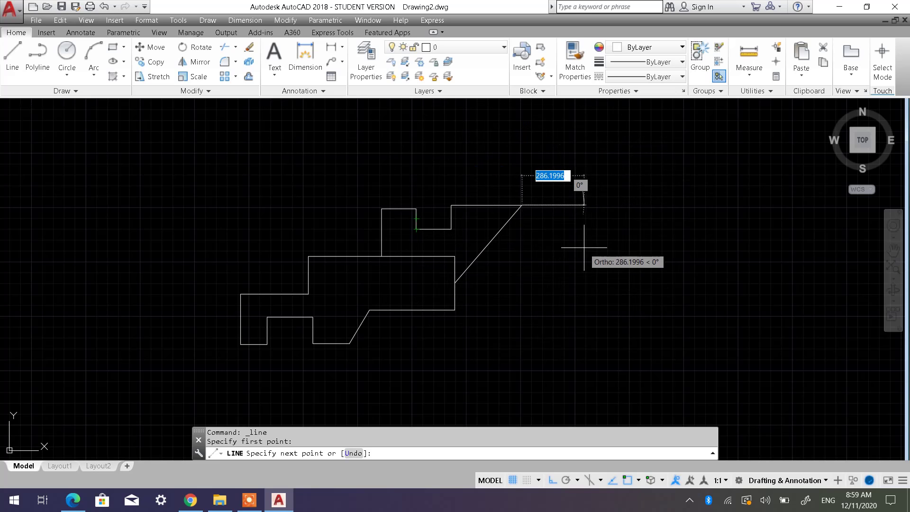
left_click(552, 481)
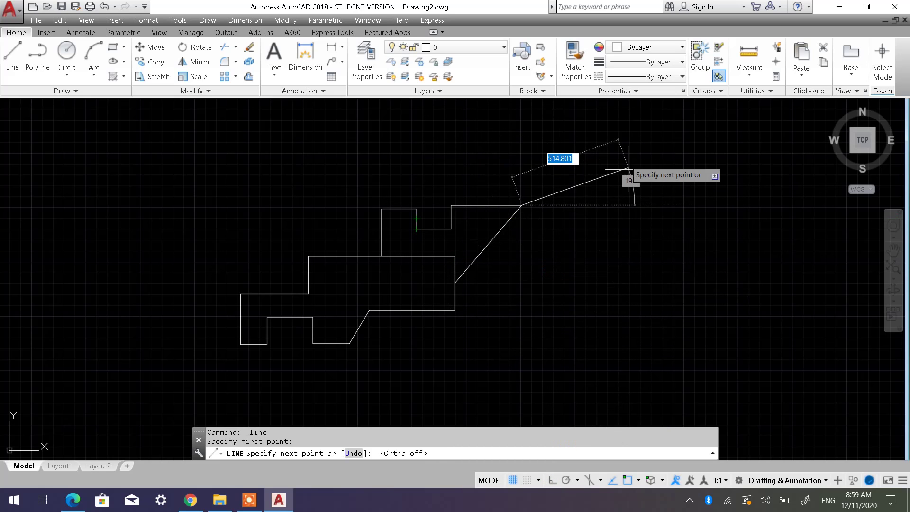
scroll(524, 168, "up", 2)
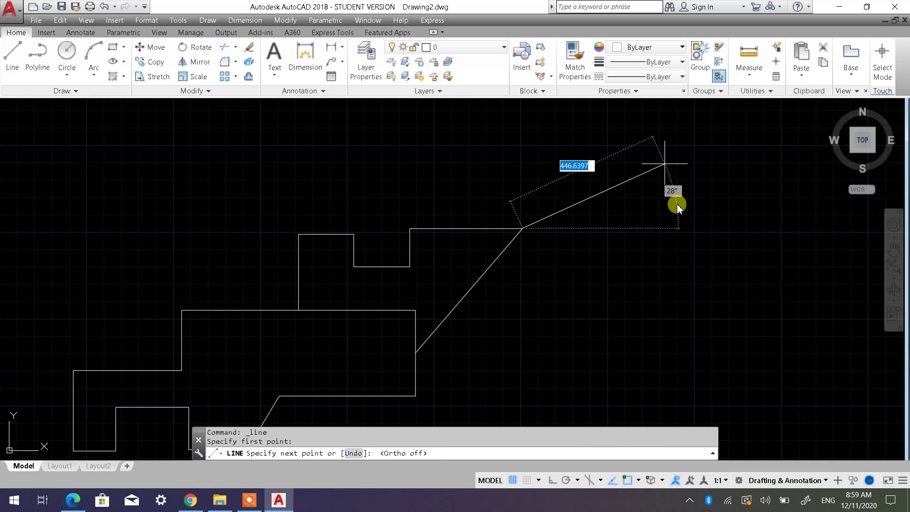
Draw seven freely angled segments looping out to the right and back to the lower endpoint of the diagonal, and end the line.
left_click(565, 308)
left_click(664, 251)
left_click(726, 297)
left_click(817, 272)
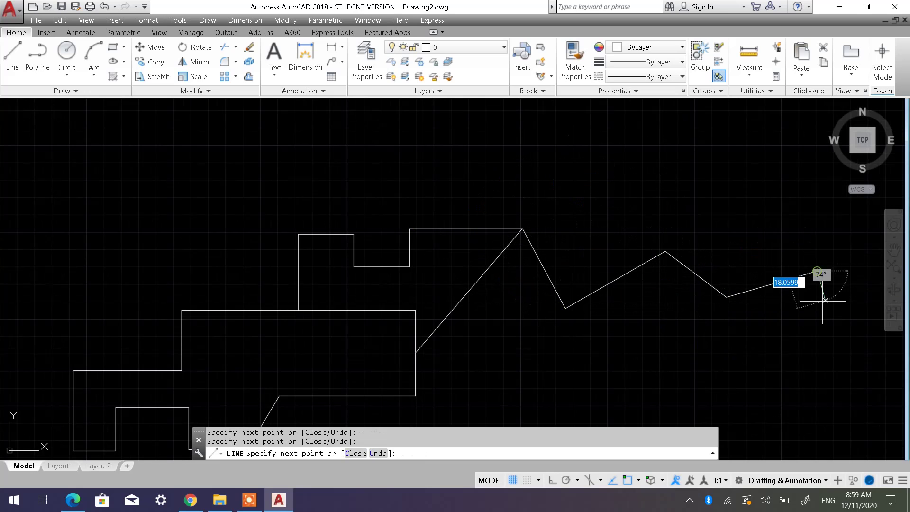
left_click(817, 318)
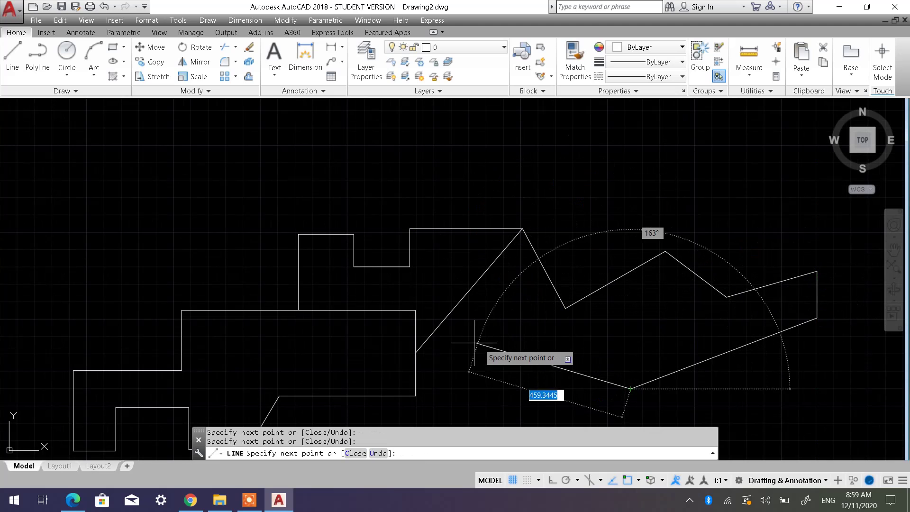
left_click(415, 353)
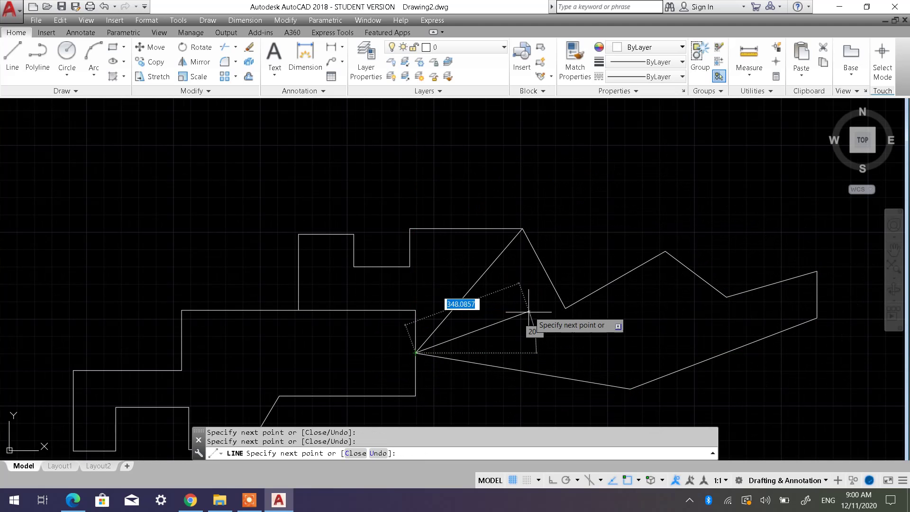
key("Escape")
middle_click_drag(515, 316, 500, 219)
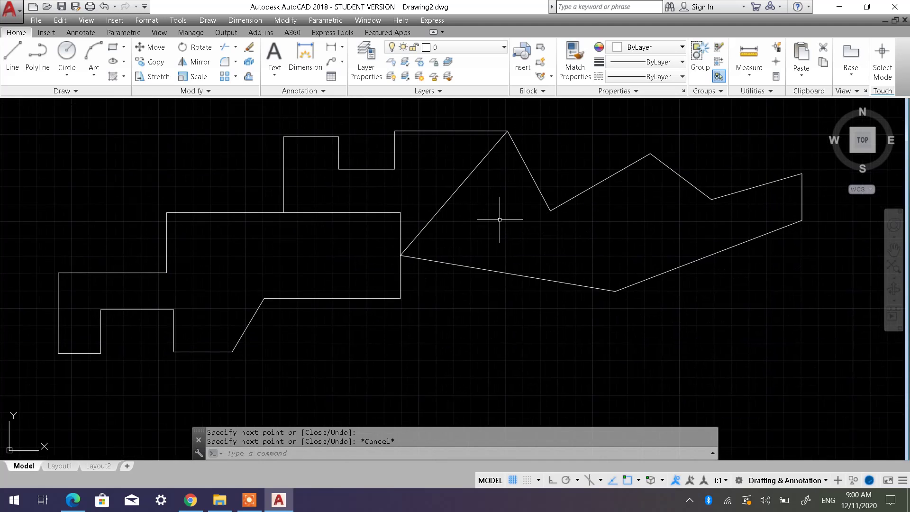
Draw a chain of lines from the angled loop's inner upper vertex through the midpoints of neighbouring edges to the top edge's midpoint.
scroll(576, 214, "down", 2)
middle_click_drag(569, 207, 425, 264)
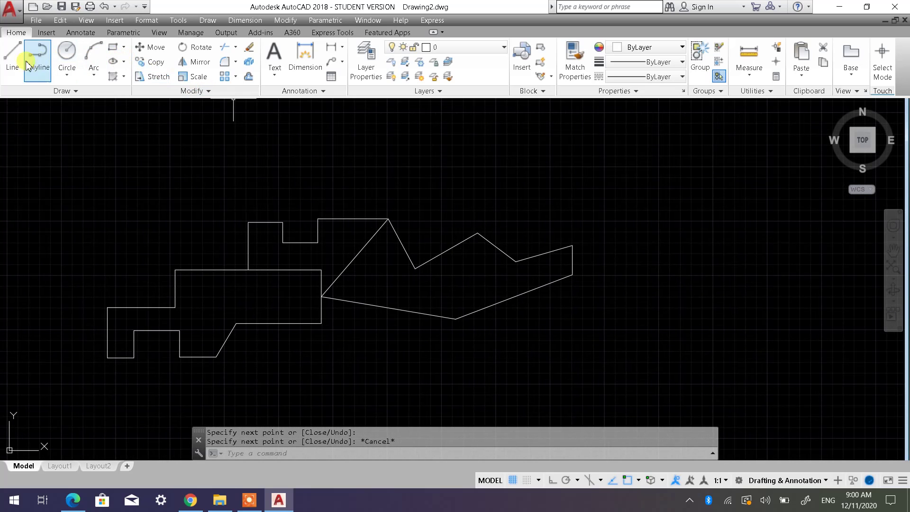
left_click(12, 56)
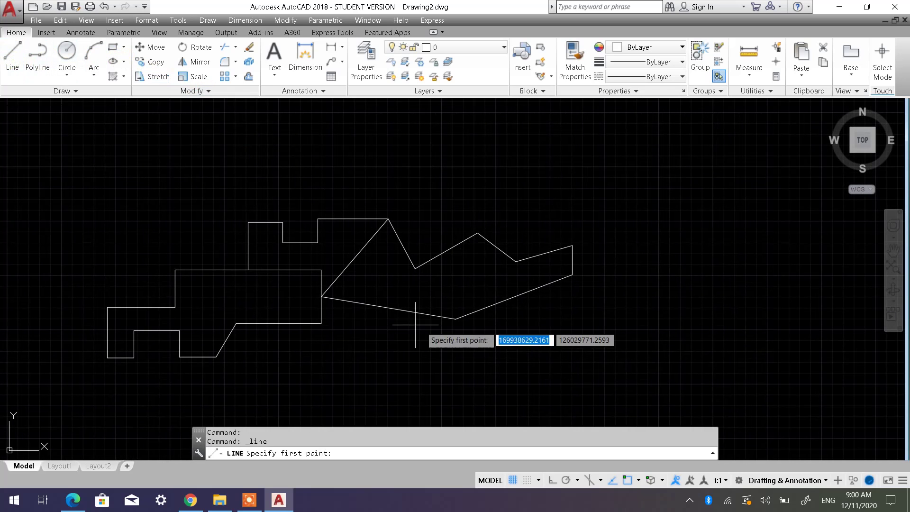
left_click(415, 268)
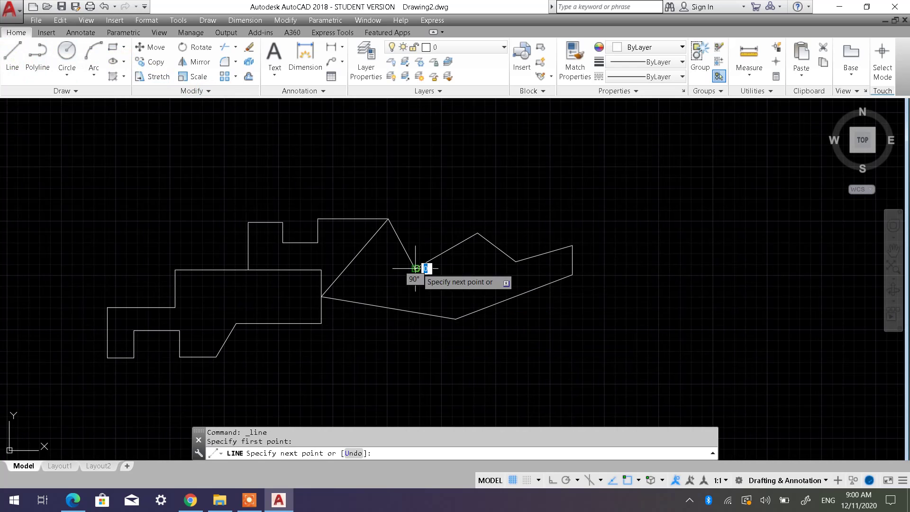
left_click(514, 297)
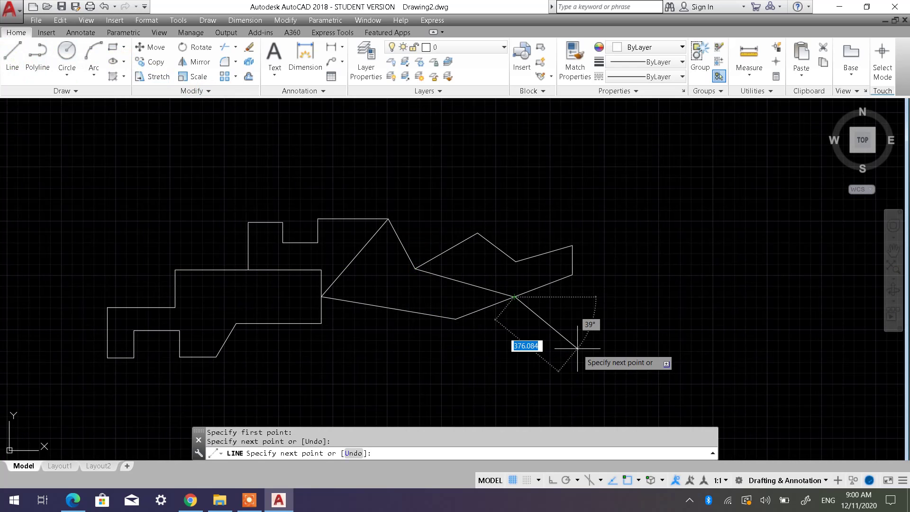
left_click(543, 253)
left_click(497, 247)
left_click(446, 250)
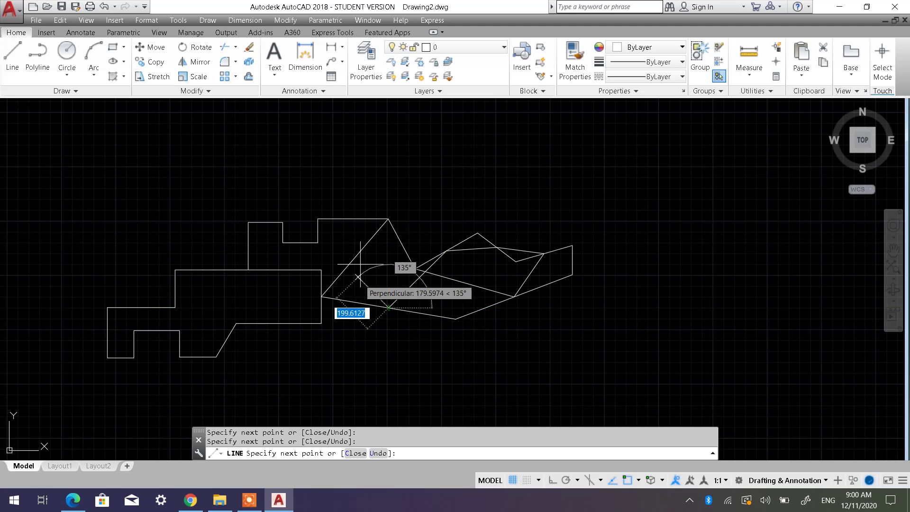
left_click(353, 219)
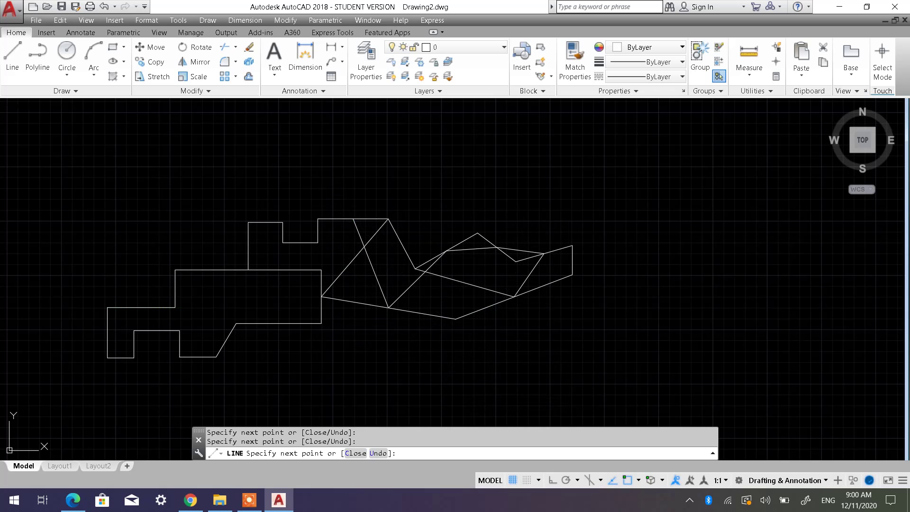
key("Escape")
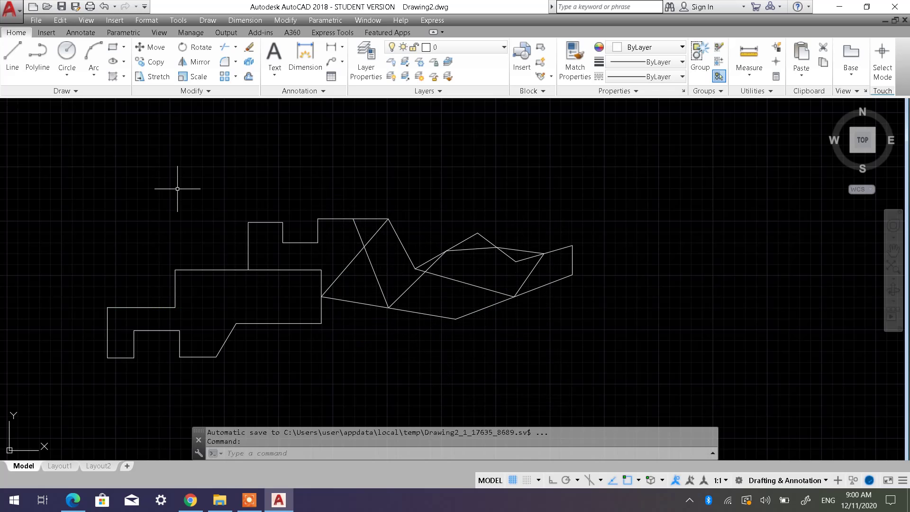
Draw a long chain of freely angled lines in the empty area around the existing shapes, looping over to the upper left side.
left_click(12, 56)
left_click(629, 231)
left_click(696, 176)
left_click(734, 223)
left_click(668, 280)
left_click(649, 184)
left_click(557, 189)
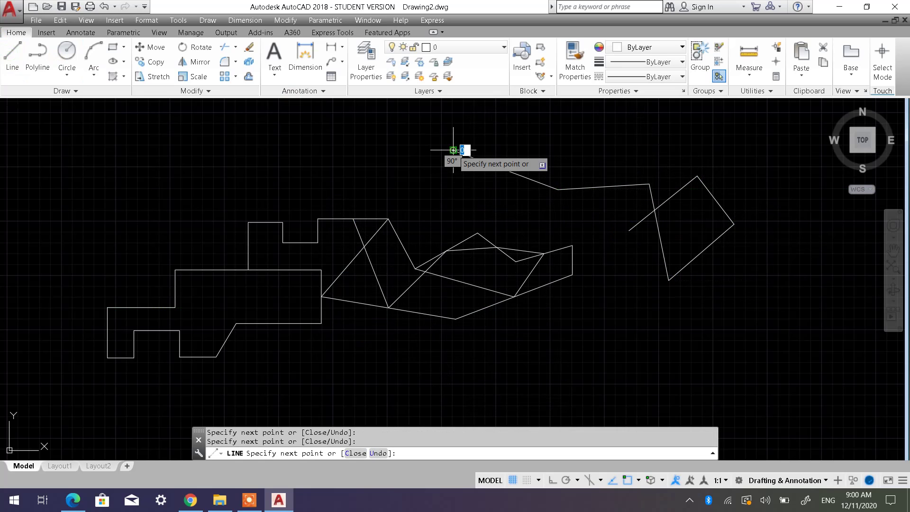
left_click(453, 150)
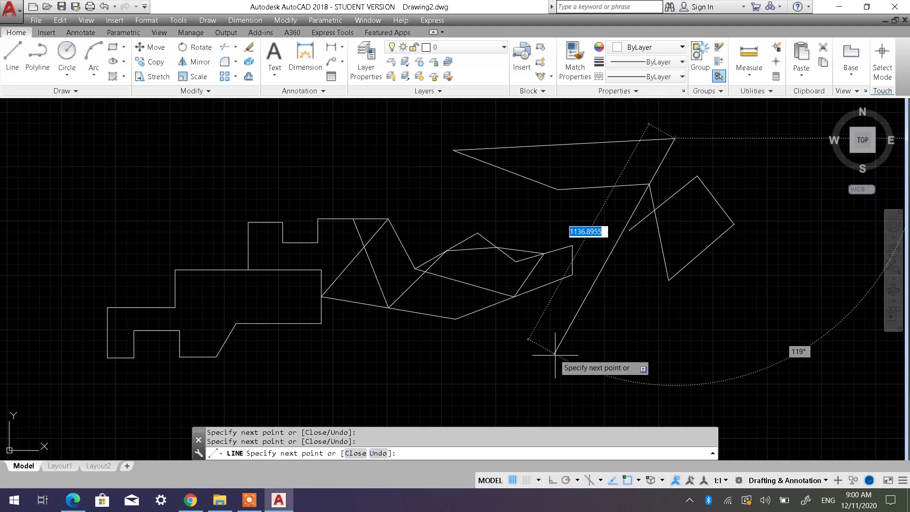
left_click(630, 364)
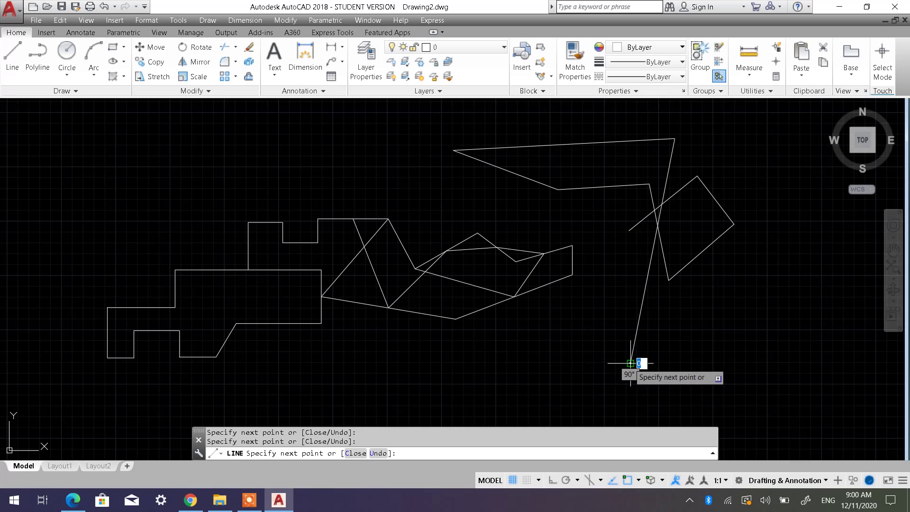
left_click(482, 354)
left_click(570, 311)
left_click(708, 311)
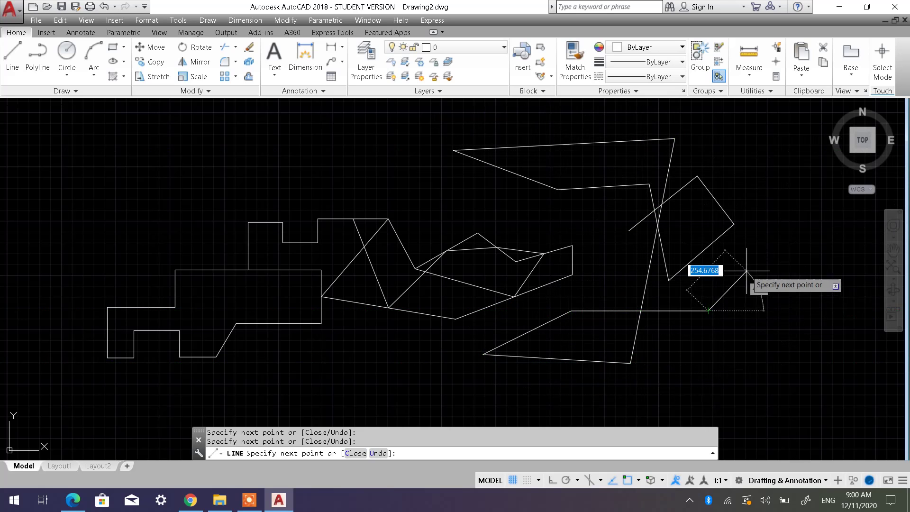
left_click(788, 312)
left_click(752, 349)
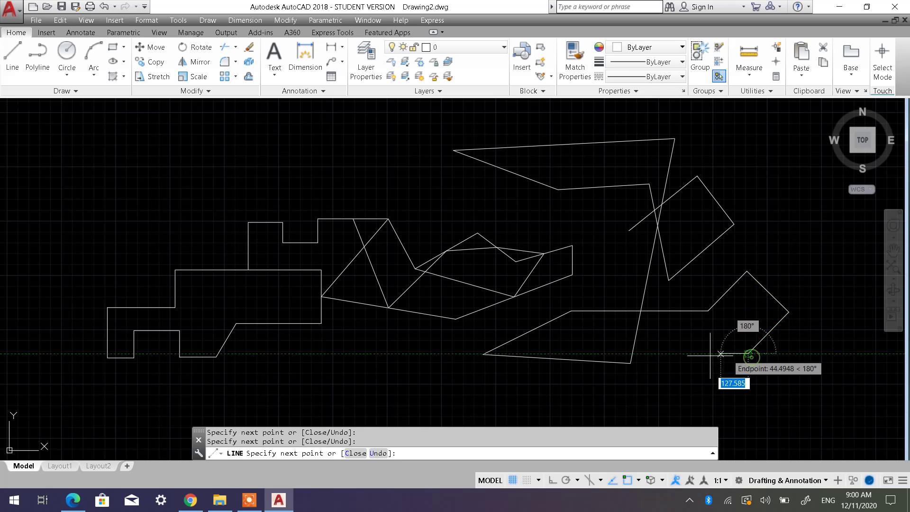
left_click(685, 340)
left_click(661, 382)
left_click(544, 381)
left_click(563, 343)
left_click(430, 343)
left_click(430, 386)
left_click(494, 387)
left_click(492, 227)
left_click(364, 181)
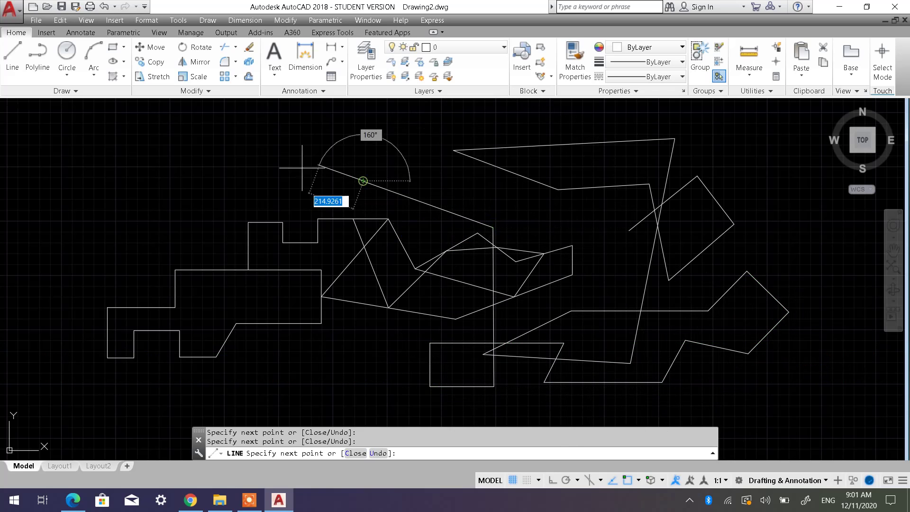
left_click(212, 163)
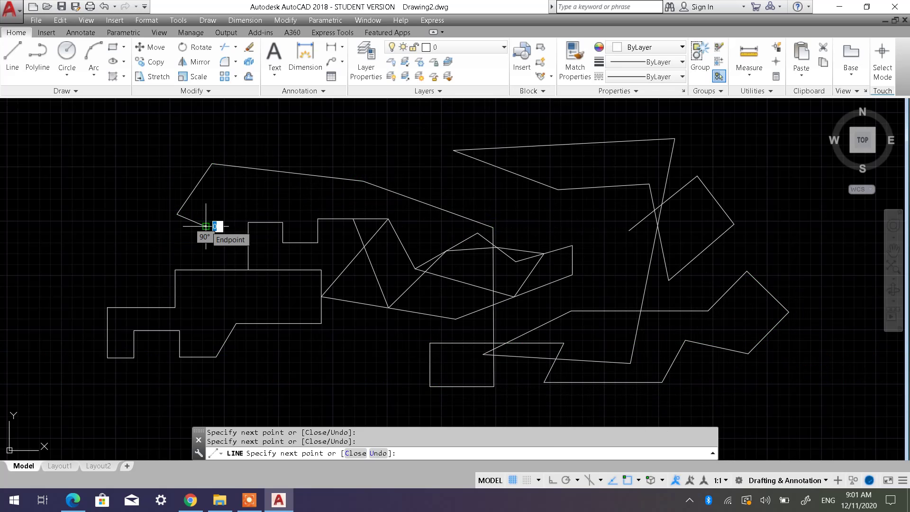
Turn Ortho mode on, continue the chain with horizontal and vertical segments around the upper left shapes, and end the line.
left_click(550, 480)
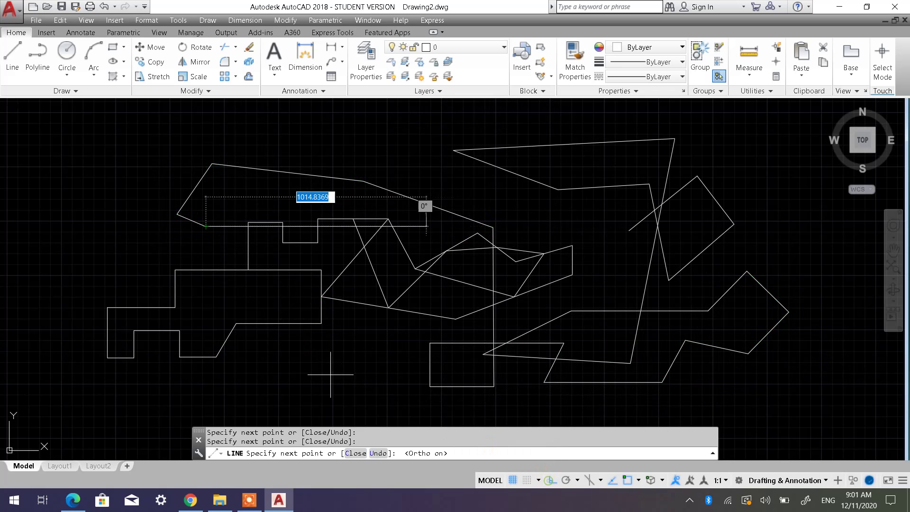
left_click(143, 263)
left_click(144, 173)
left_click(234, 173)
left_click(282, 201)
left_click(282, 126)
left_click(389, 125)
left_click(268, 177)
left_click(268, 122)
left_click(135, 121)
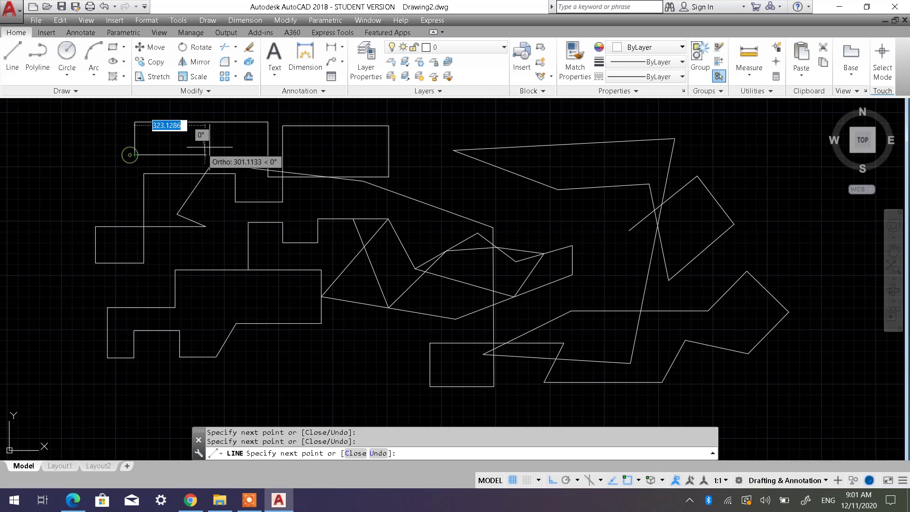
left_click(210, 214)
left_click(273, 215)
left_click(273, 259)
left_click(175, 259)
left_click(175, 310)
left_click(253, 310)
left_click(257, 346)
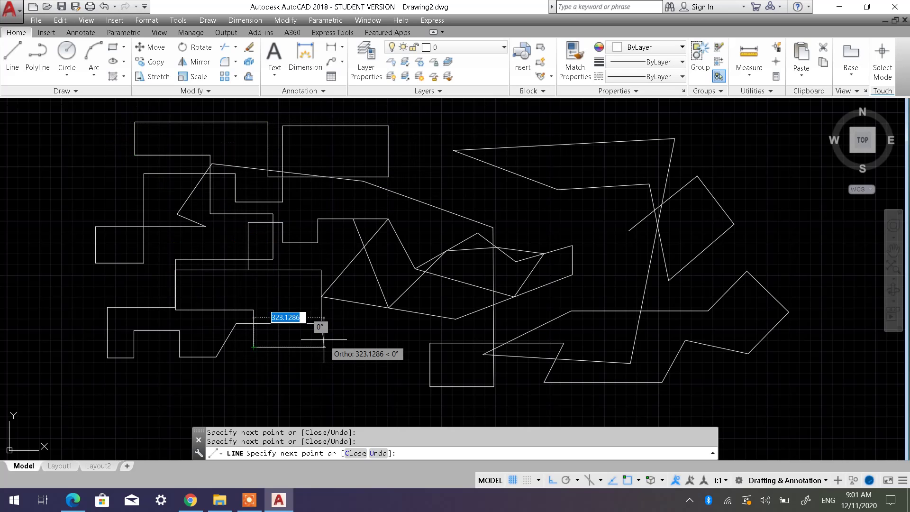
key("Escape")
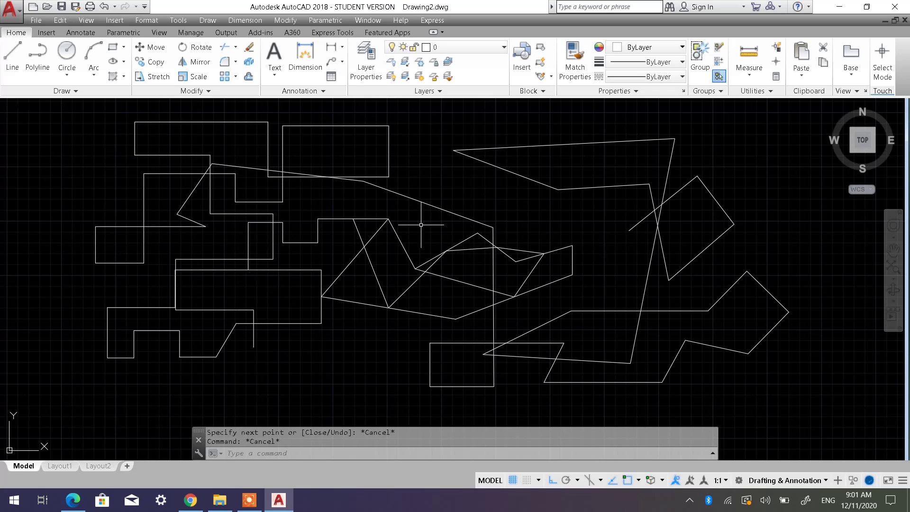
Select the whole drawing with a window selection from upper left to lower right, and clear the selection.
scroll(420, 228, "down", 2)
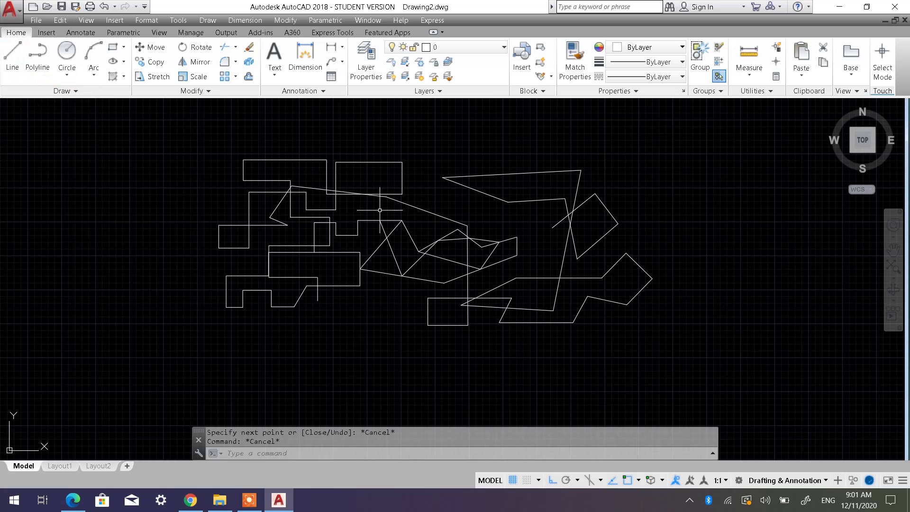
middle_click_drag(380, 210, 417, 232)
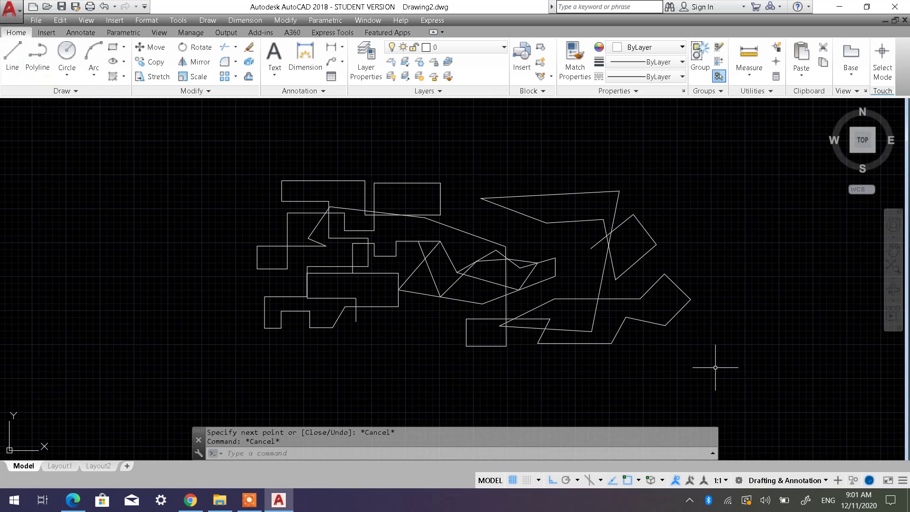
left_click(229, 155)
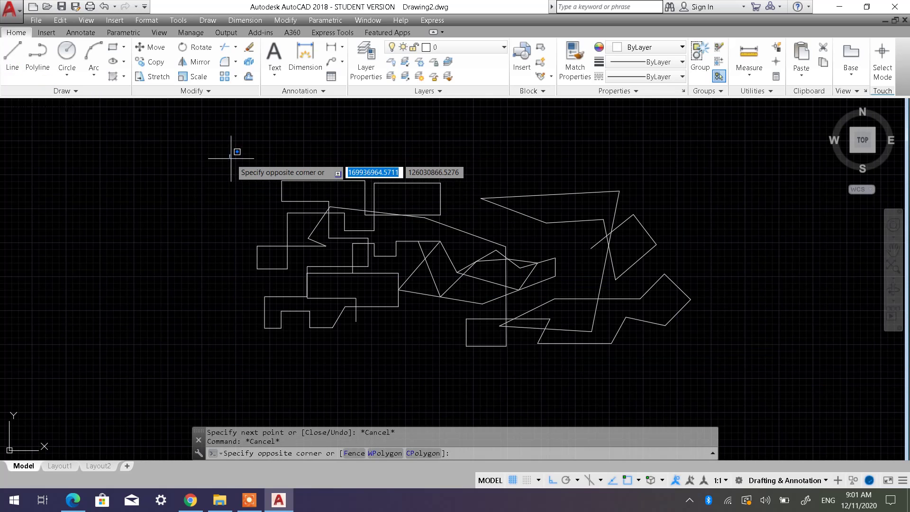
left_click(700, 372)
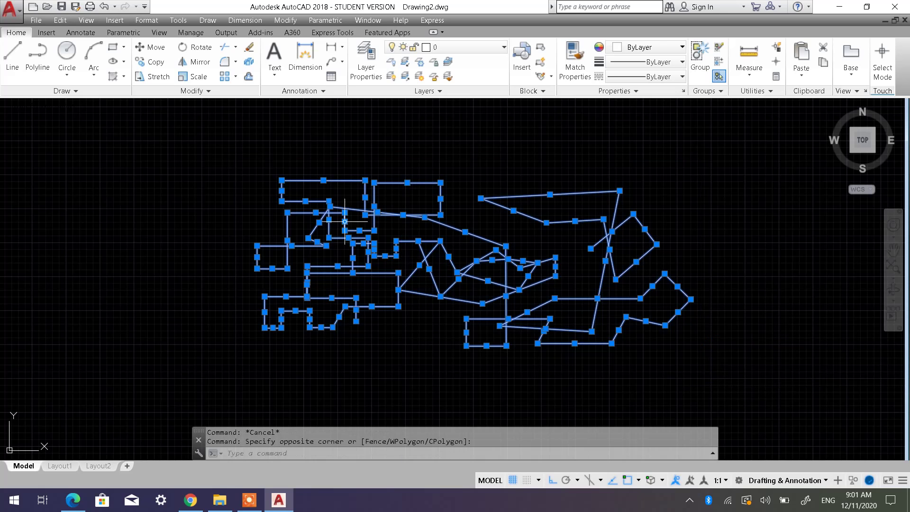
key("Escape")
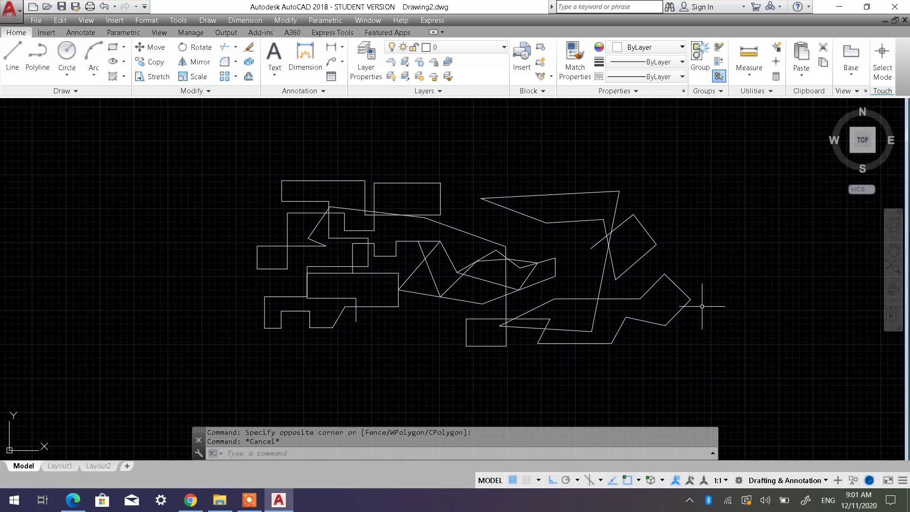
Preview a crossing selection over the whole drawing from lower right to upper left, and cancel it.
left_click(710, 366)
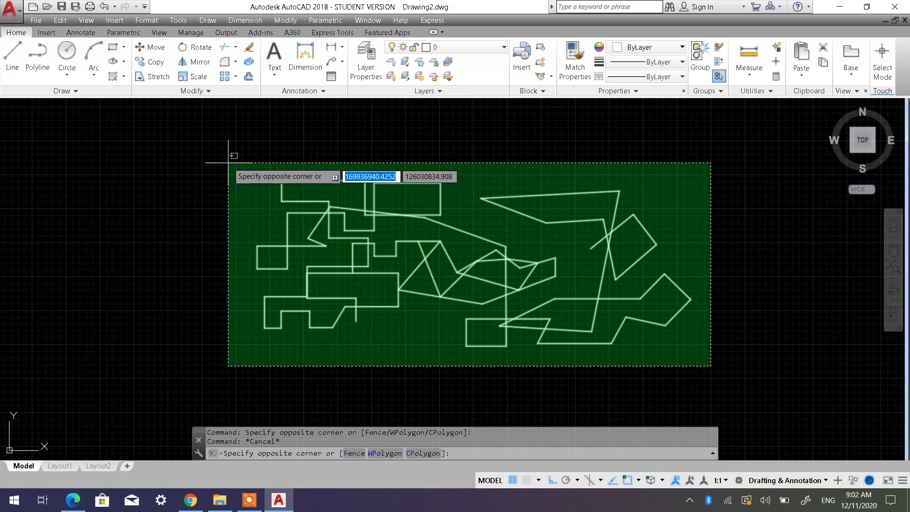
key("Escape")
key("Escape")
Draw a closed triangle of three lines in the empty area right of the shapes, with Ortho mode turned off.
middle_click_drag(474, 254, 53, 254)
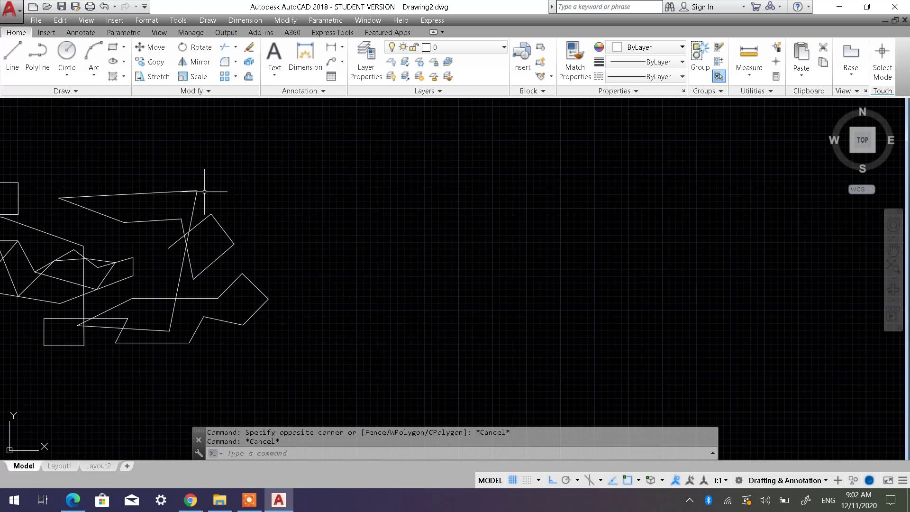
left_click(5, 56)
left_click(441, 271)
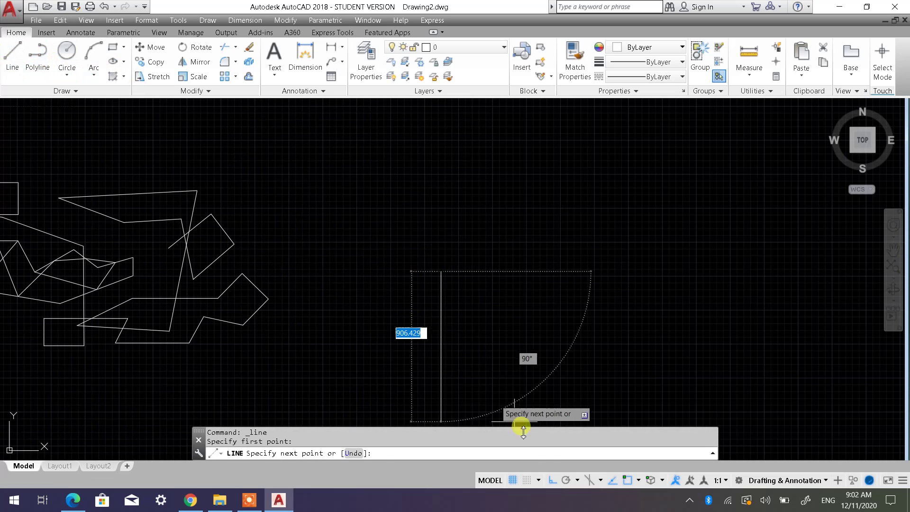
key("F8")
left_click(481, 191)
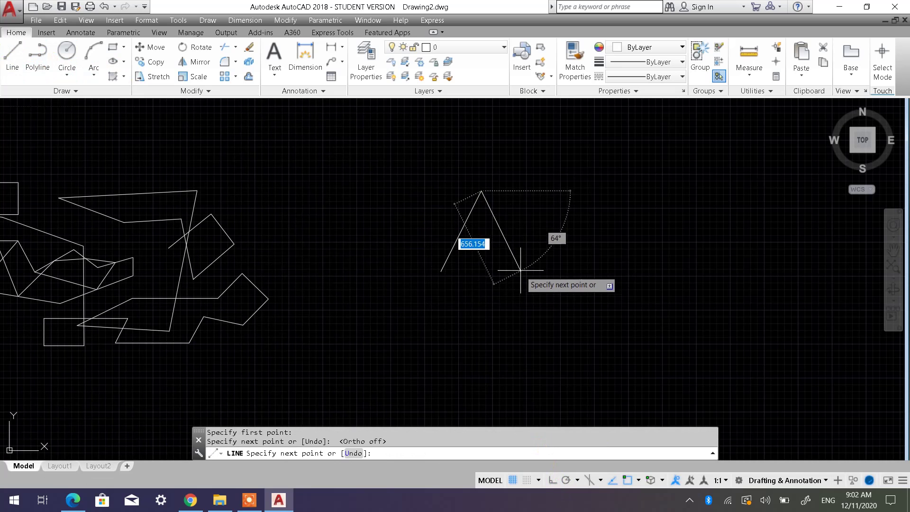
left_click(511, 253)
left_click(440, 271)
right_click(440, 271)
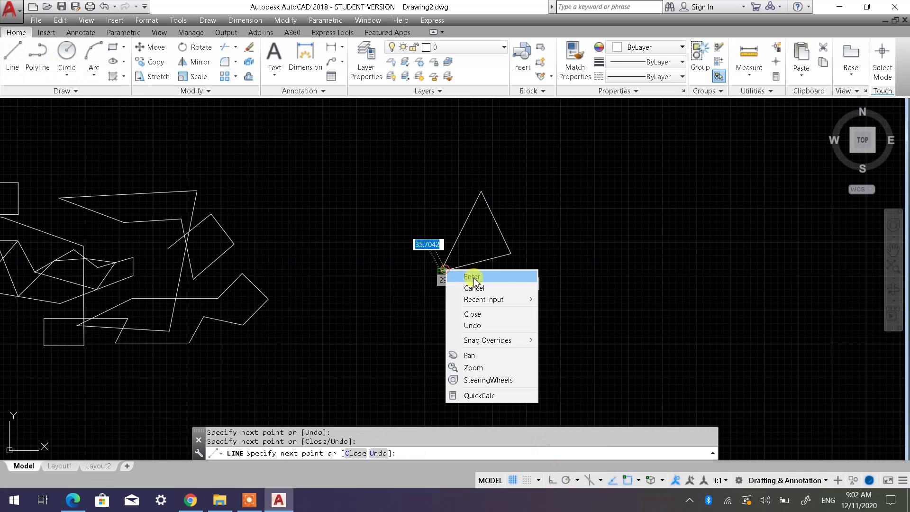
left_click(475, 276)
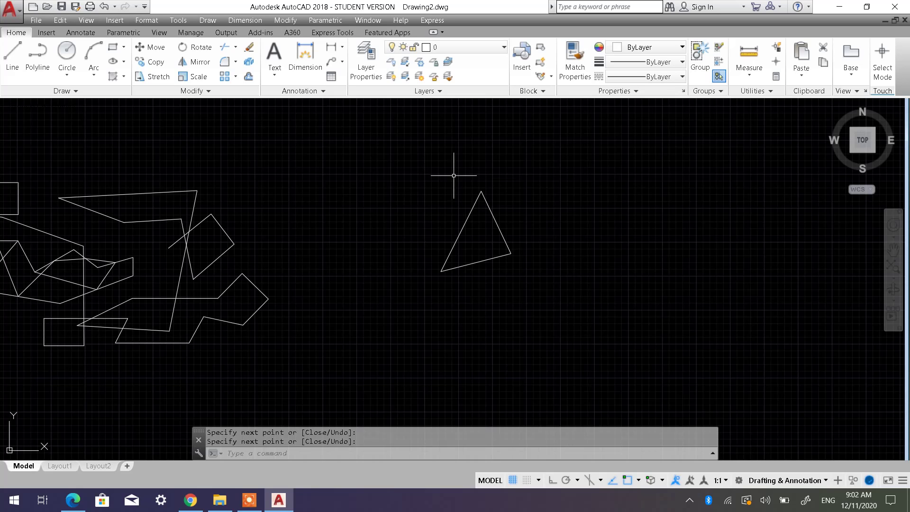
key("Escape")
key("Escape")
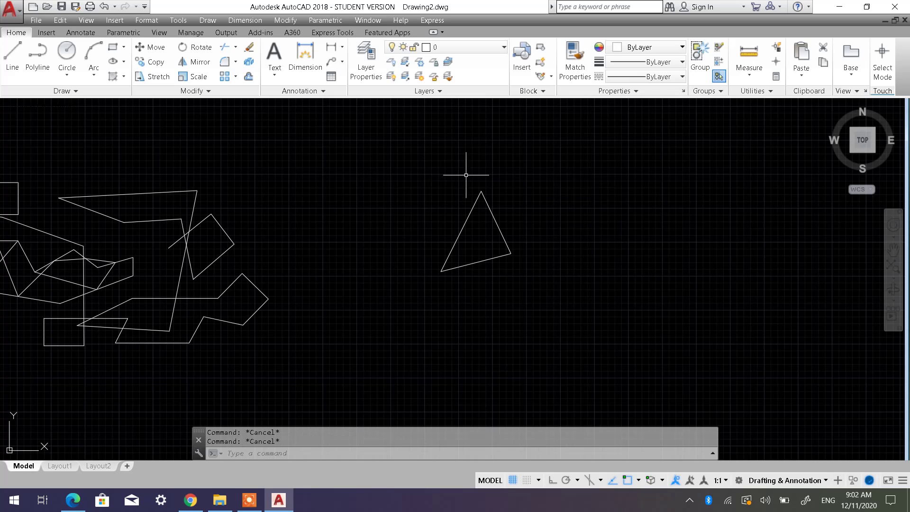
Select the triangle with a window selection and clear it, and select it again with a crossing selection from its lower right.
left_click(425, 179)
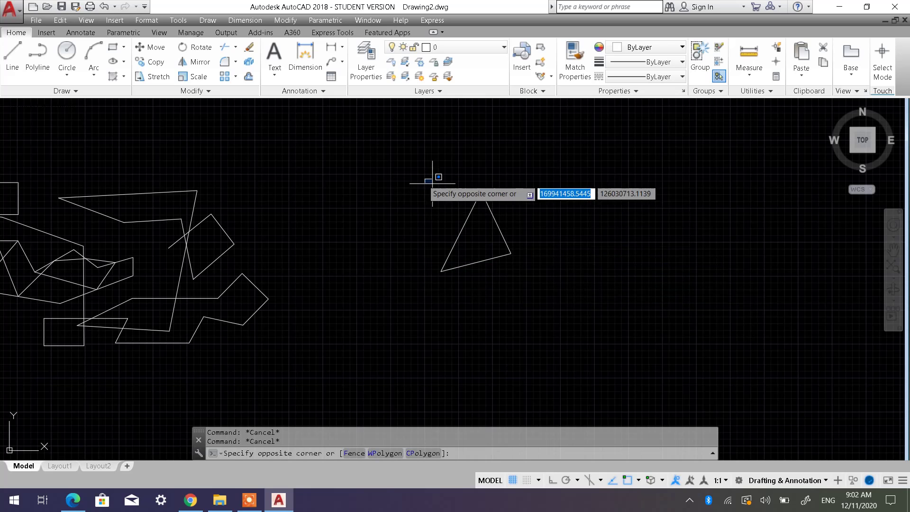
left_click(525, 280)
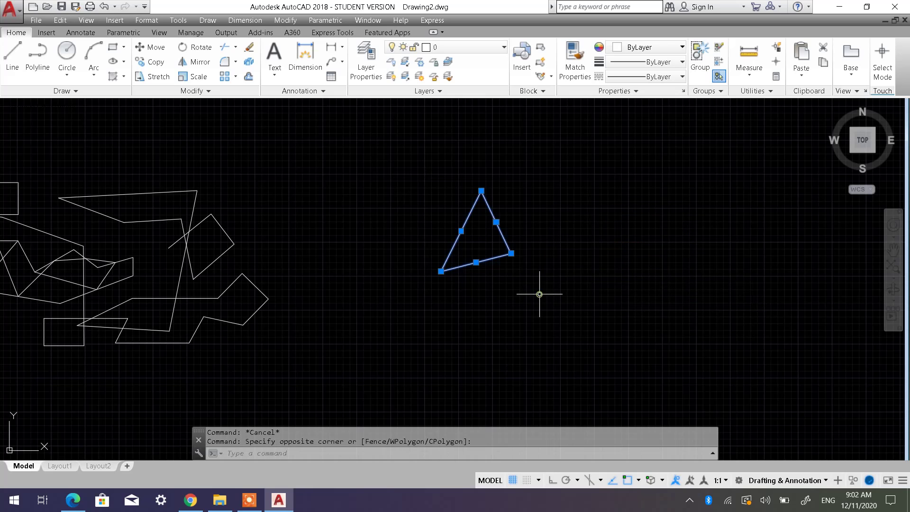
key("Escape")
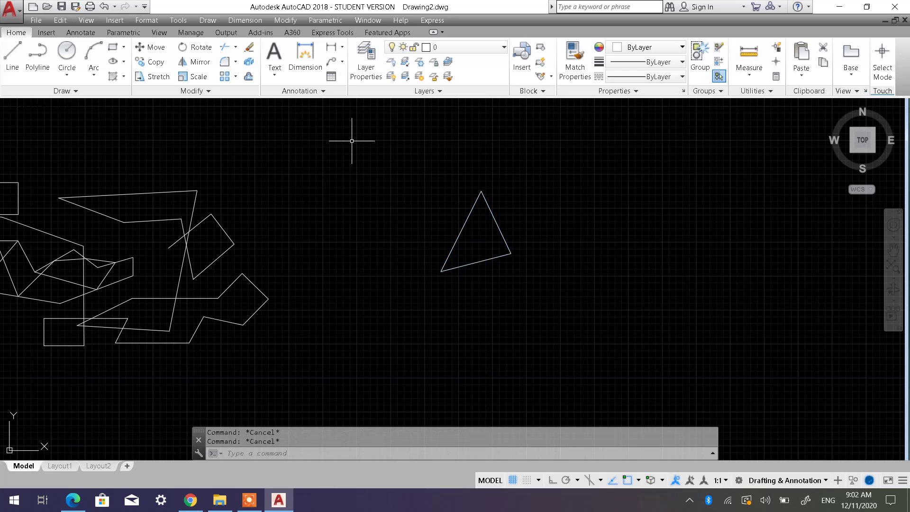
left_click(534, 285)
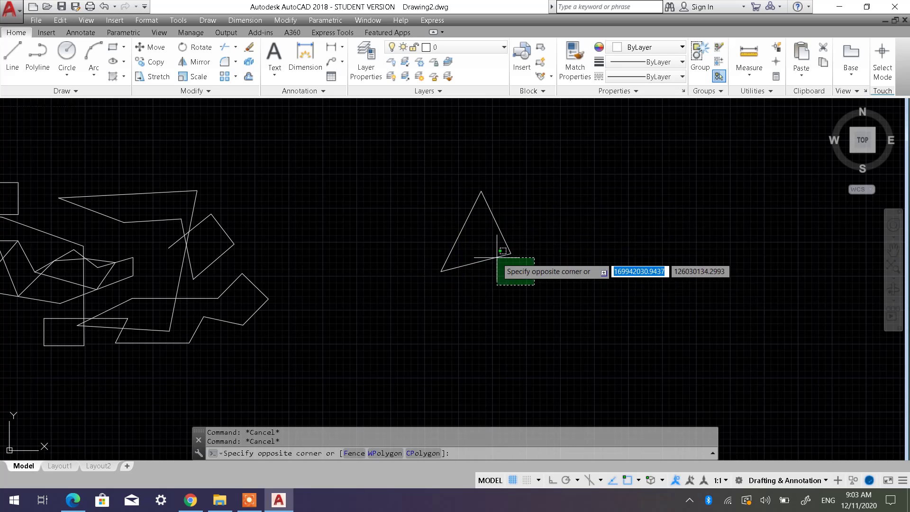
left_click(456, 221)
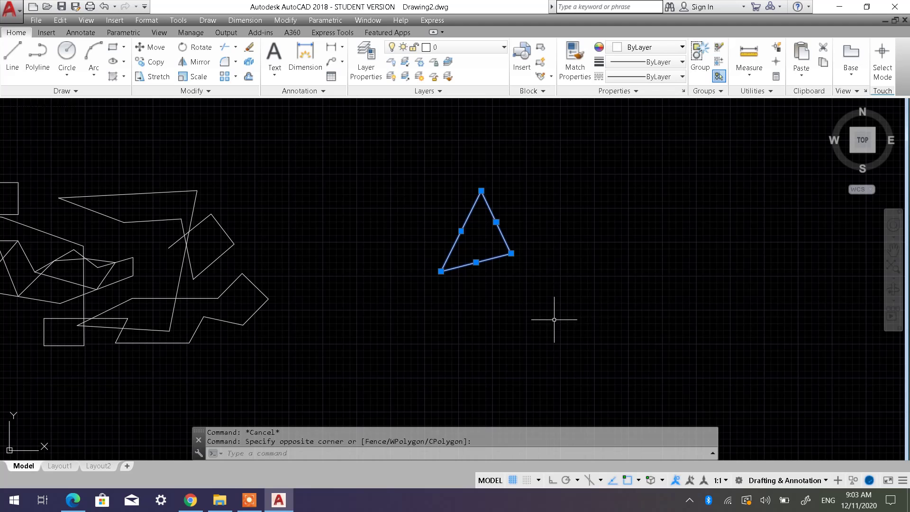
Select all the shapes and the triangle with one window selection, and erase them.
scroll(509, 316, "down", 3)
middle_click_drag(494, 315, 574, 297)
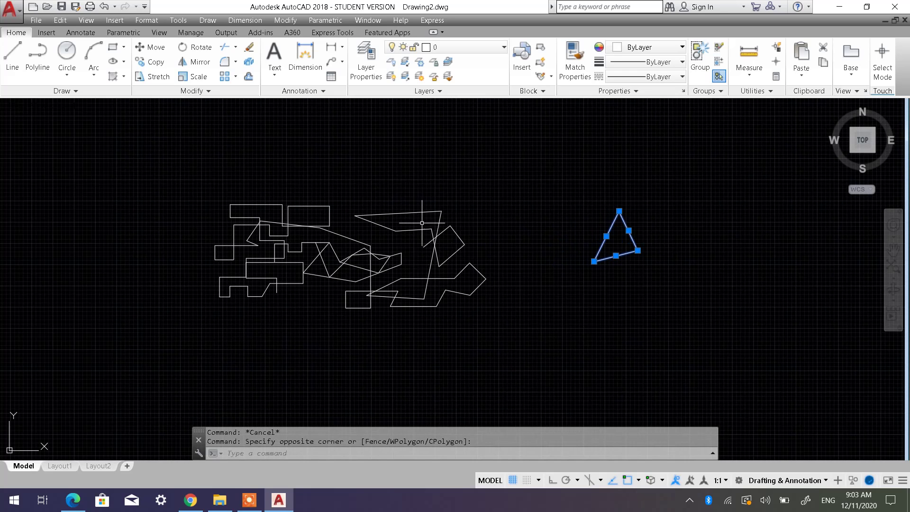
left_click(176, 172)
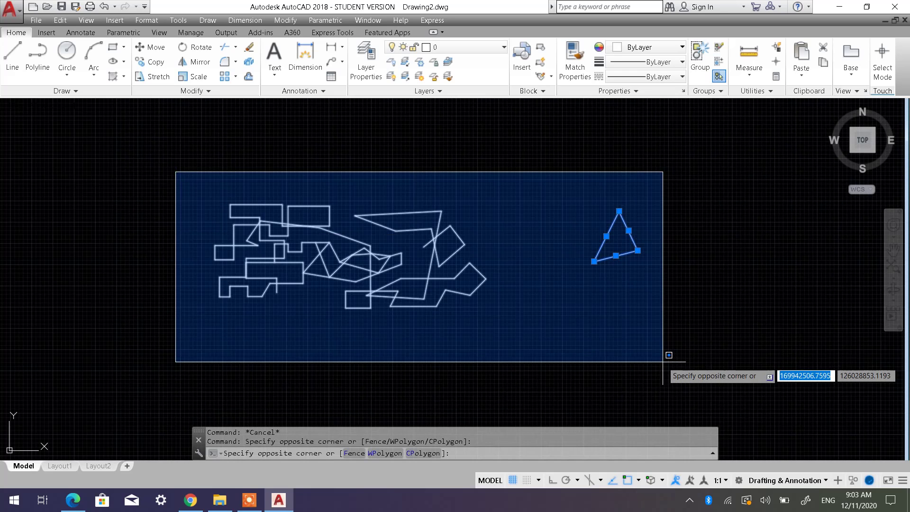
left_click(681, 358)
key("Delete")
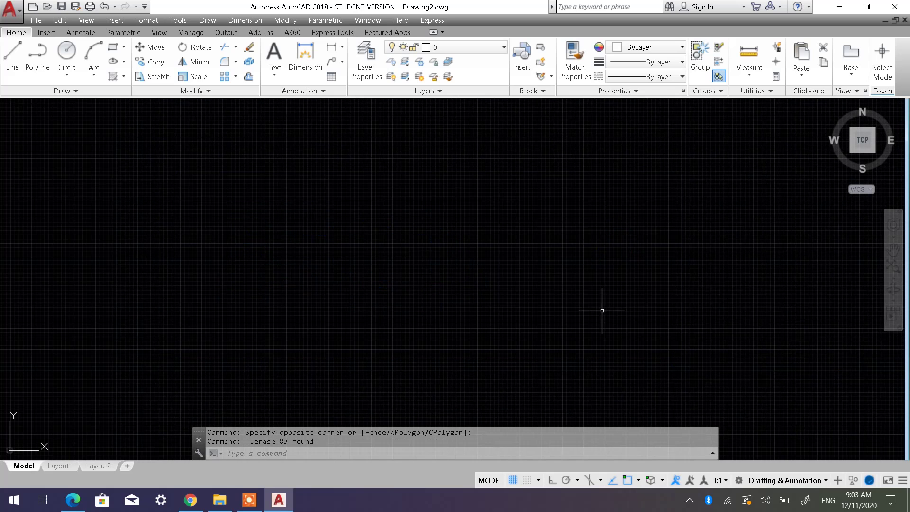
Start a line in the empty drawing, turn Ortho mode on, and draw a horizontal segment 200 units long to the right.
scroll(367, 257, "up", 3)
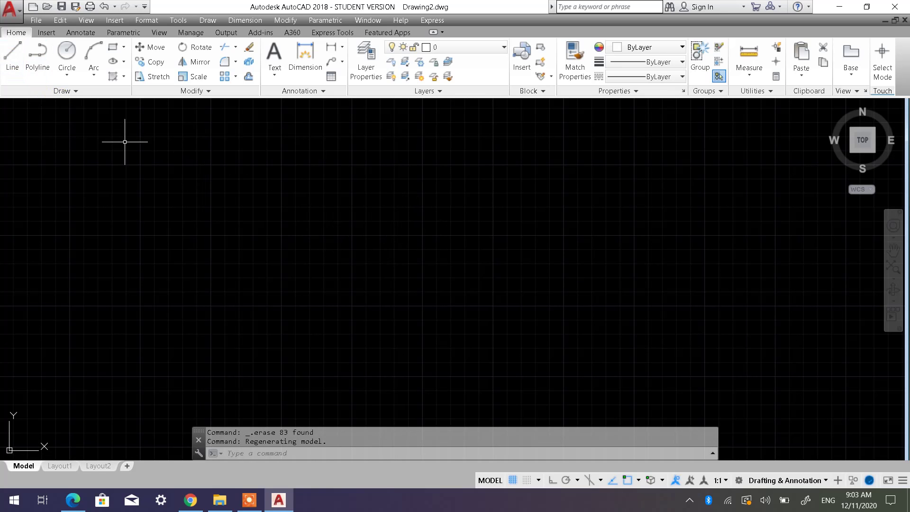
left_click(12, 58)
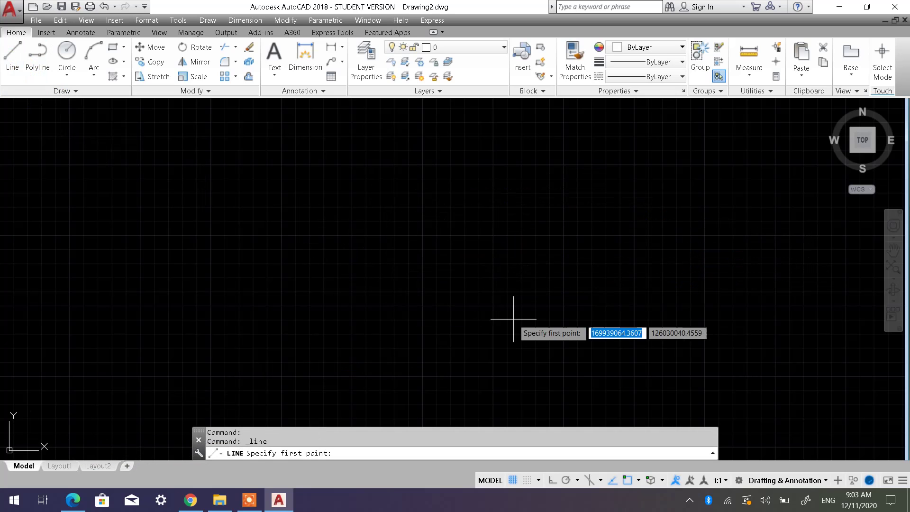
left_click(410, 260)
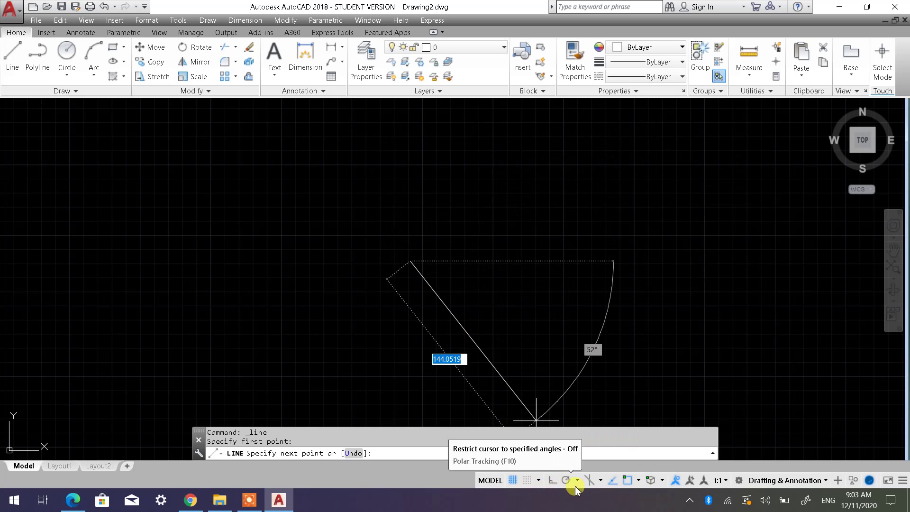
left_click(551, 482)
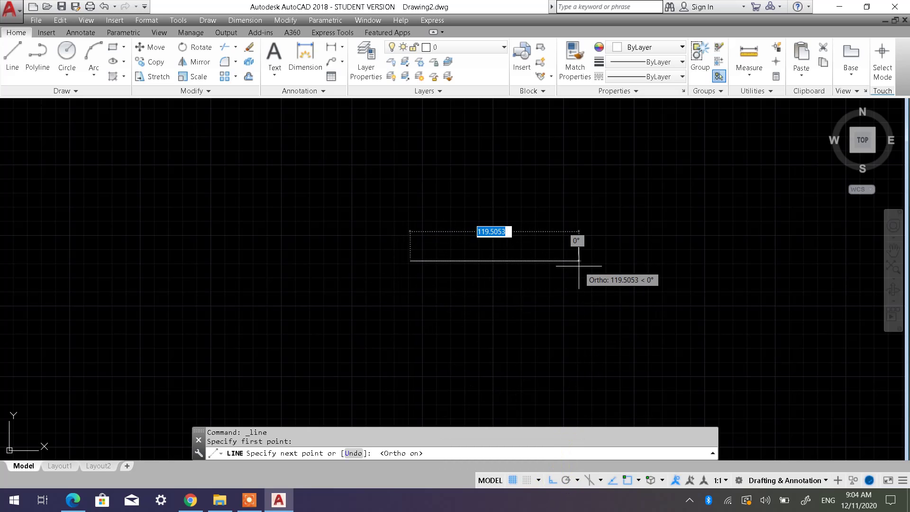
type("2")
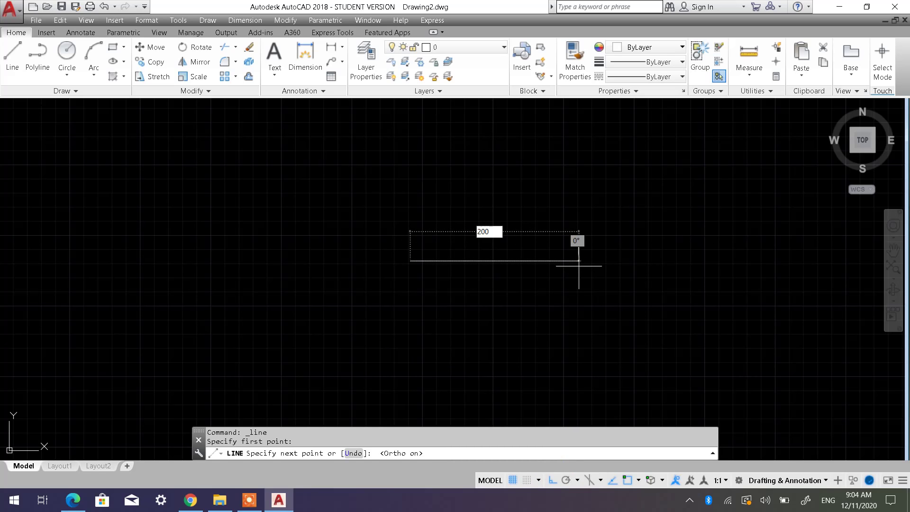
type("00")
key("Return")
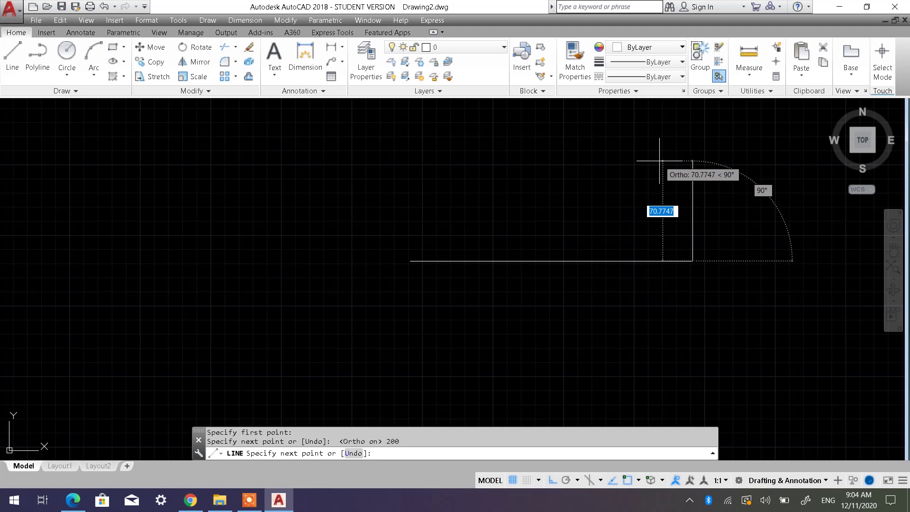
Complete the rectangle with a segment 150 units upward, one 200 units to the left, and a closing segment down to the starting endpoint.
scroll(641, 163, "down", 4)
mouse_move(632, 173)
middle_mouse_down()
mouse_move(547, 202)
mouse_move(457, 263)
middle_mouse_up()
scroll(479, 276, "up", 2)
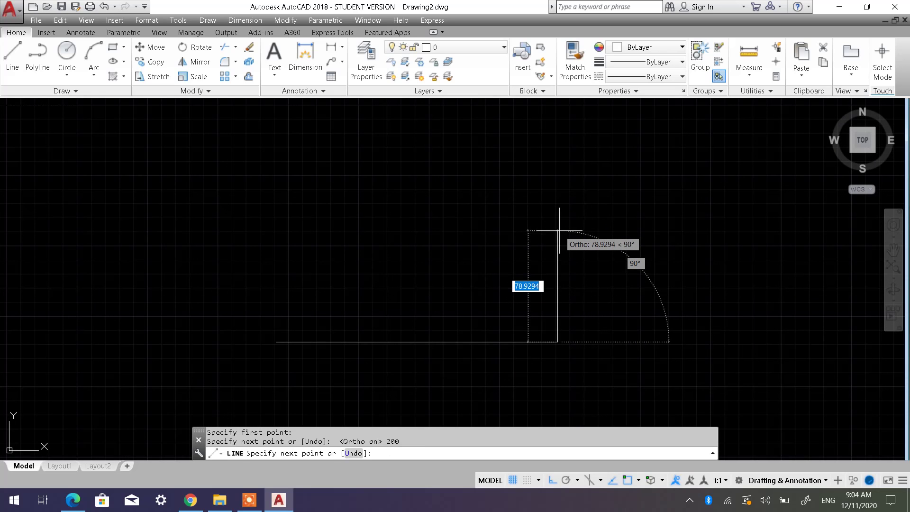
type("150")
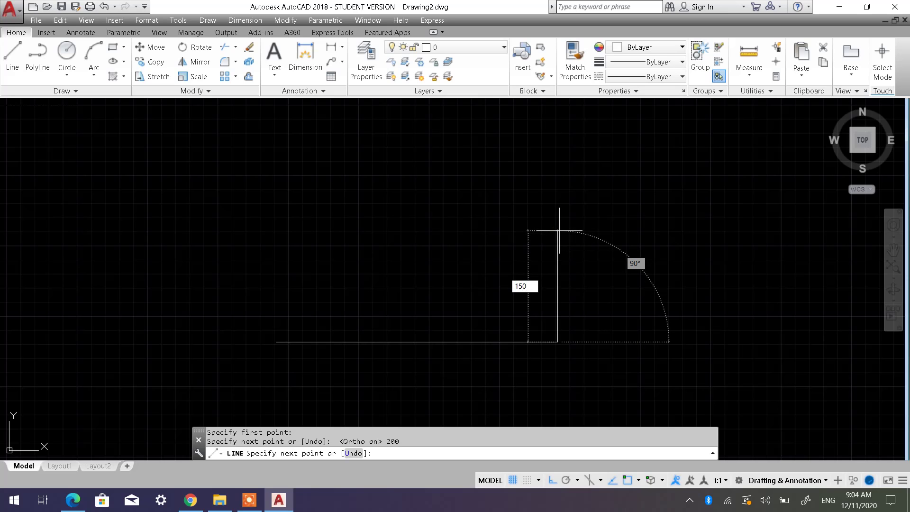
key("Return")
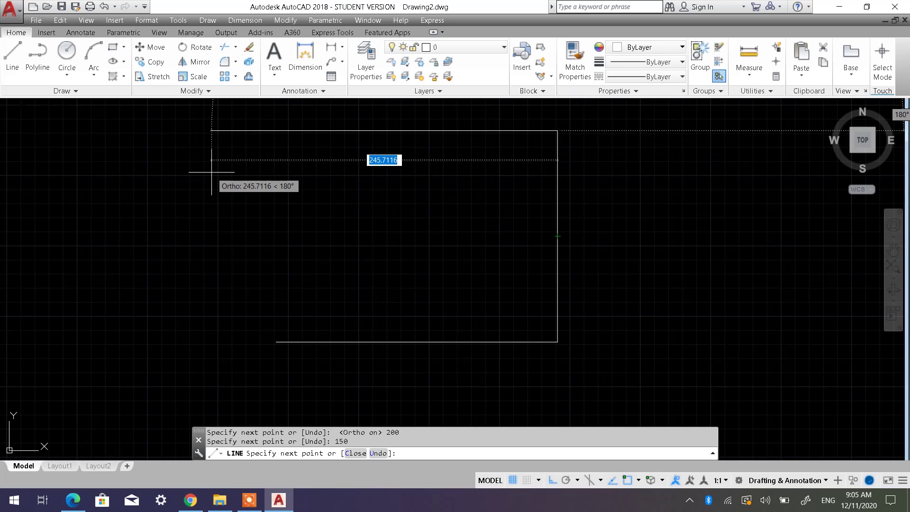
type("200")
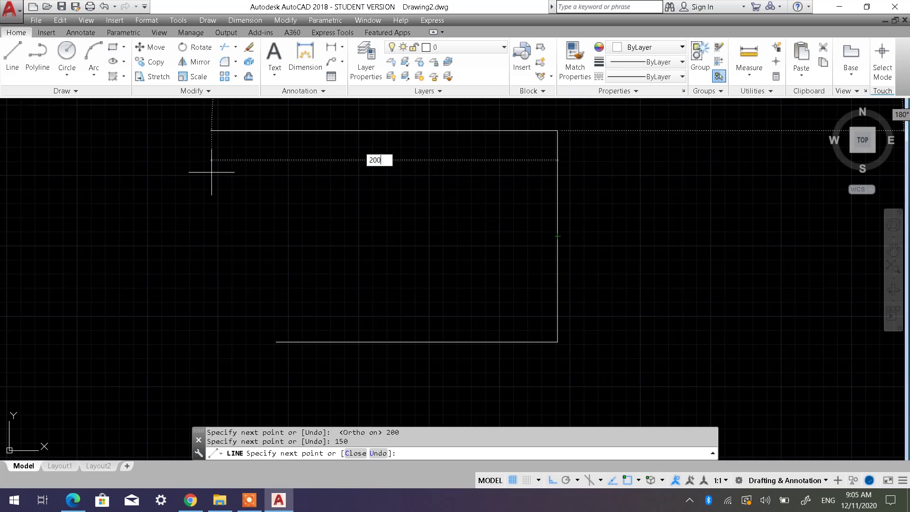
key("Return")
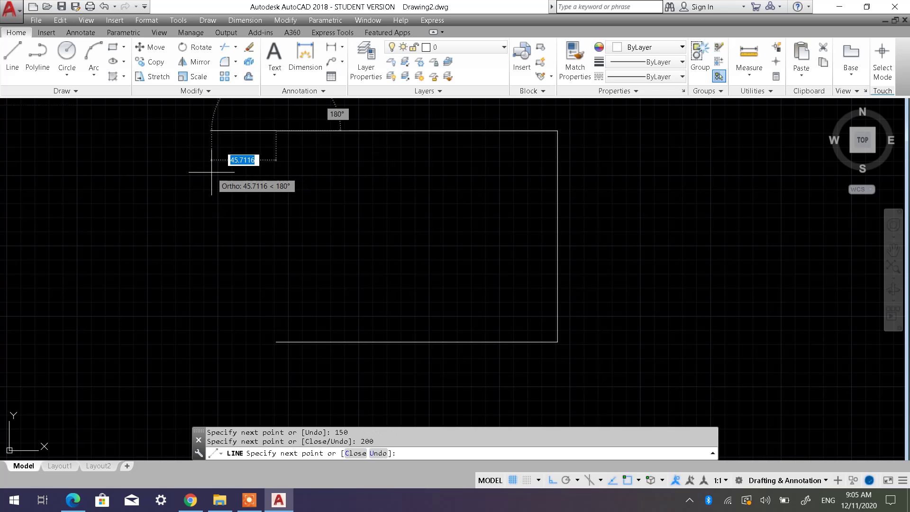
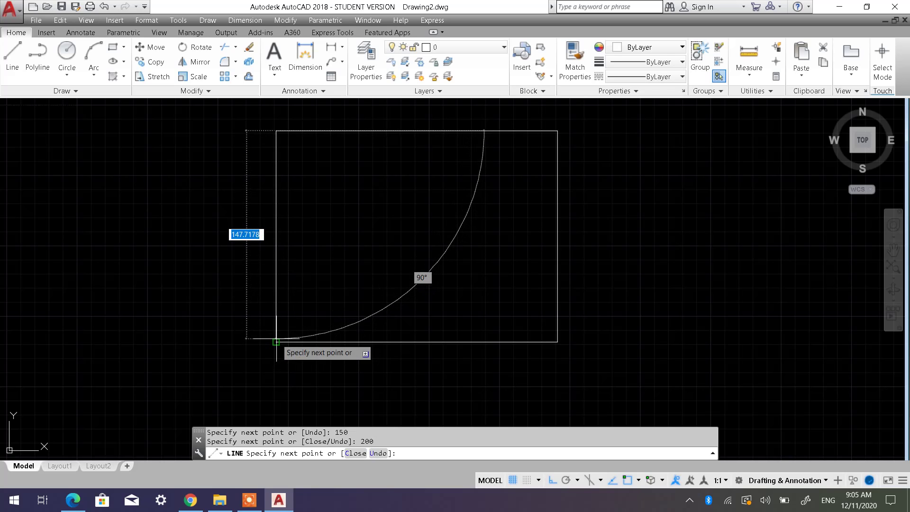
left_click(276, 341)
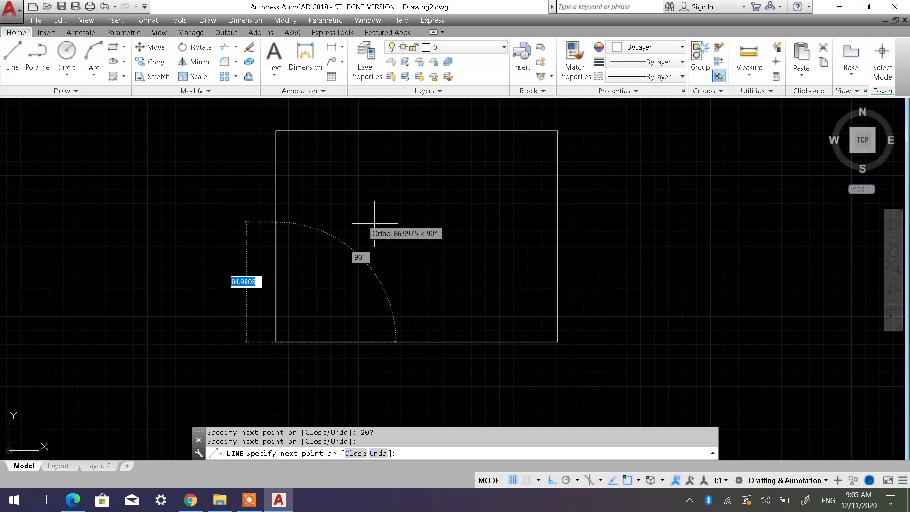
key("Escape")
Draw a closed diamond inside the rectangle with lines joining the midpoints of its right, bottom, left and top sides.
scroll(385, 248, "down", 4)
mouse_move(382, 244)
middle_mouse_down()
mouse_move(442, 232)
mouse_move(441, 201)
middle_mouse_up()
scroll(493, 193, "up", 4)
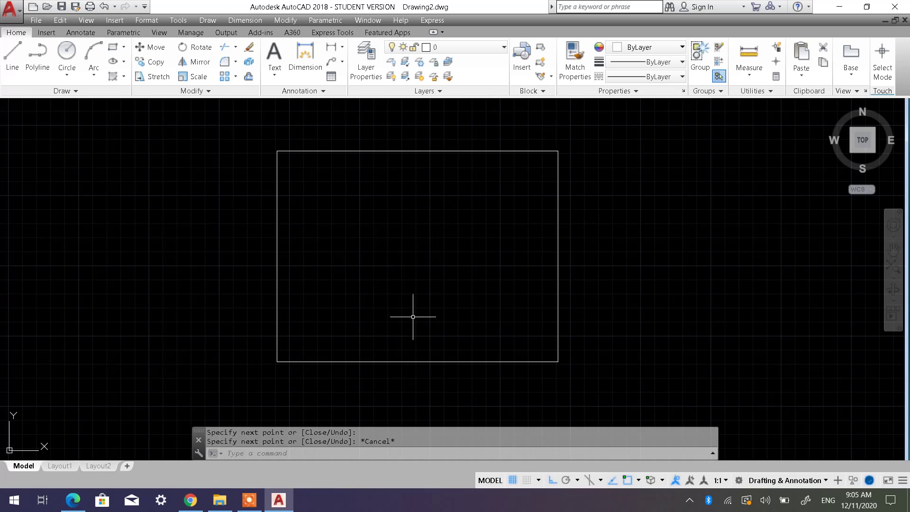
scroll(465, 273, "down", 2)
middle_click_drag(493, 256, 363, 242)
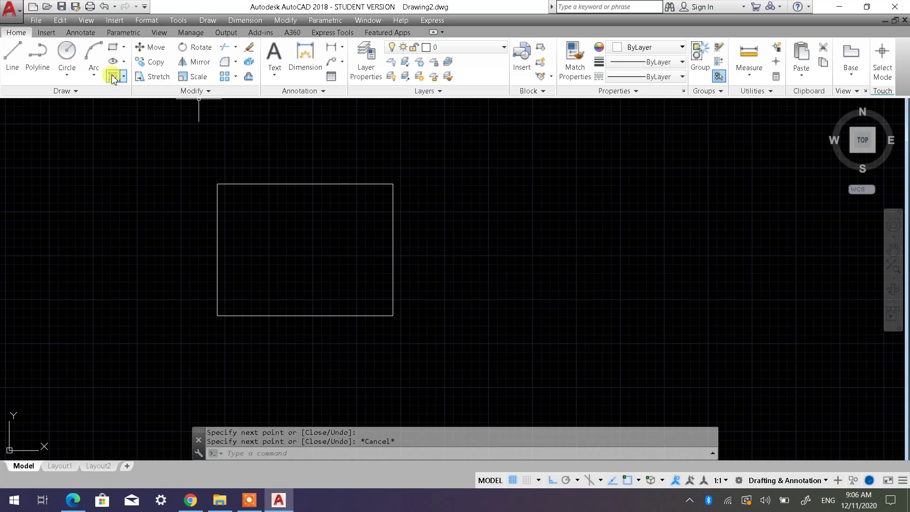
left_click(13, 55)
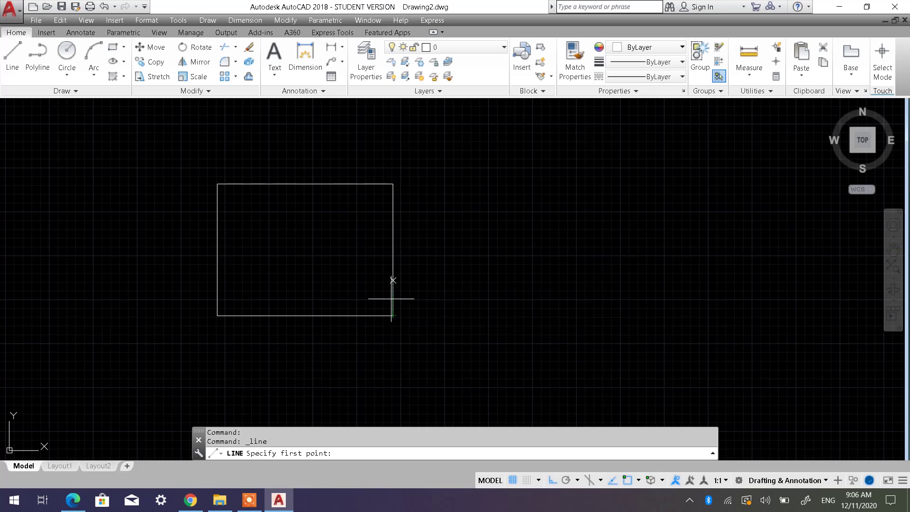
left_click(392, 249)
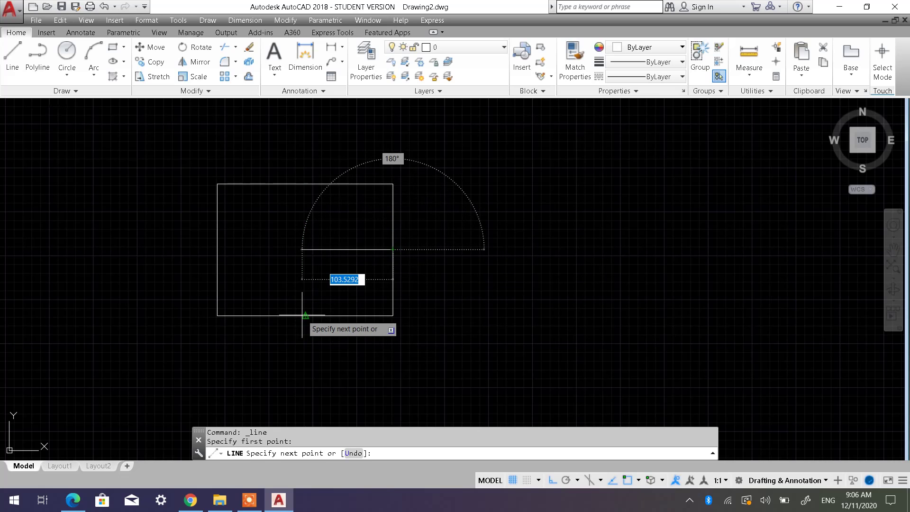
mouse_move(309, 315)
middle_mouse_down()
mouse_move(455, 325)
mouse_move(442, 339)
middle_mouse_up()
scroll(454, 333, "up", 2)
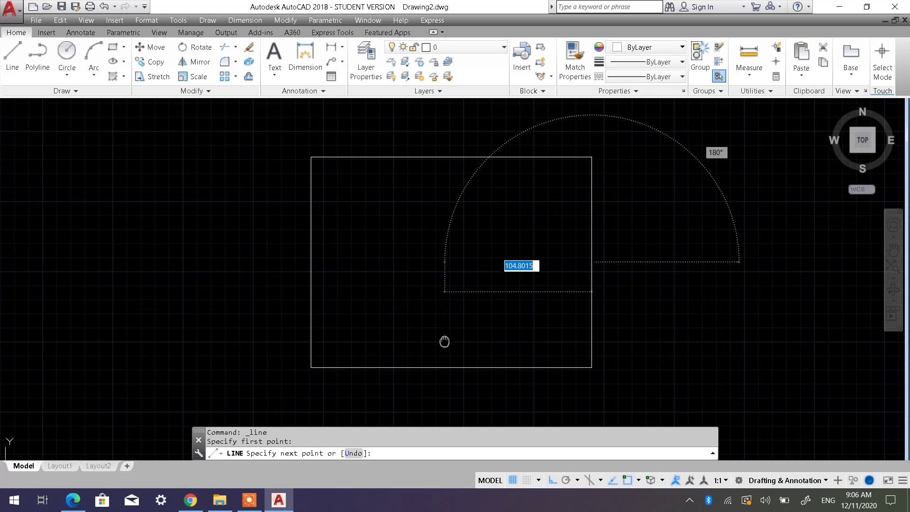
left_click(451, 366)
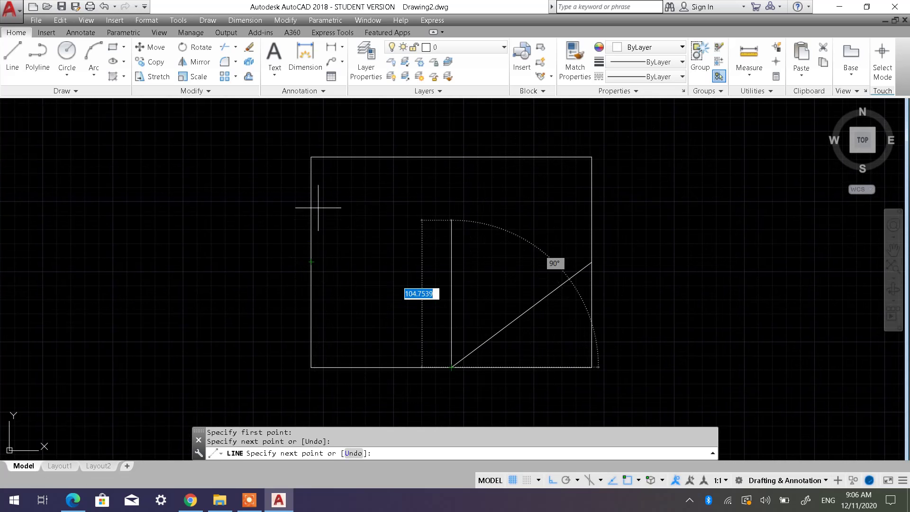
left_click(310, 262)
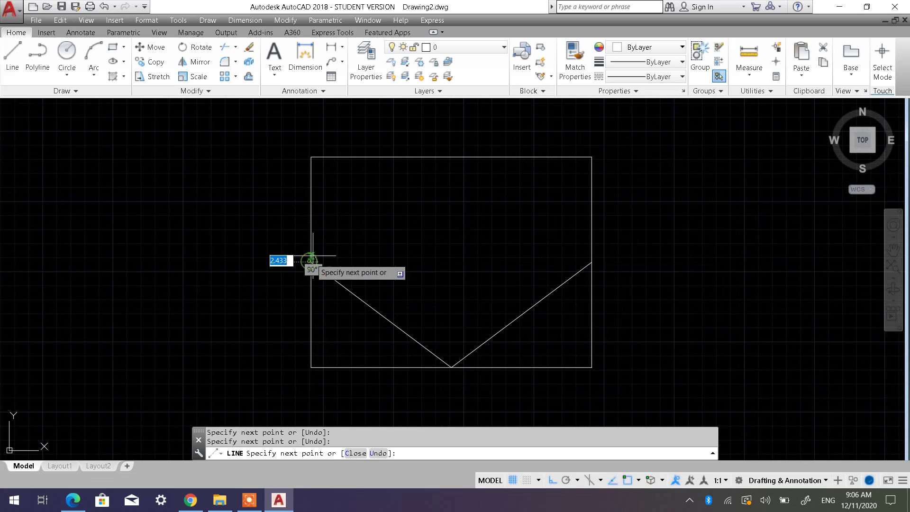
left_click(451, 157)
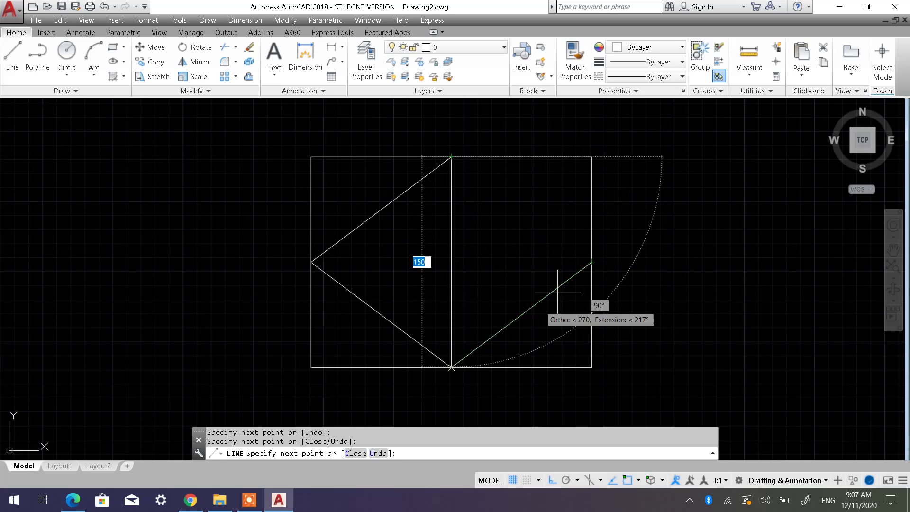
left_click(596, 264)
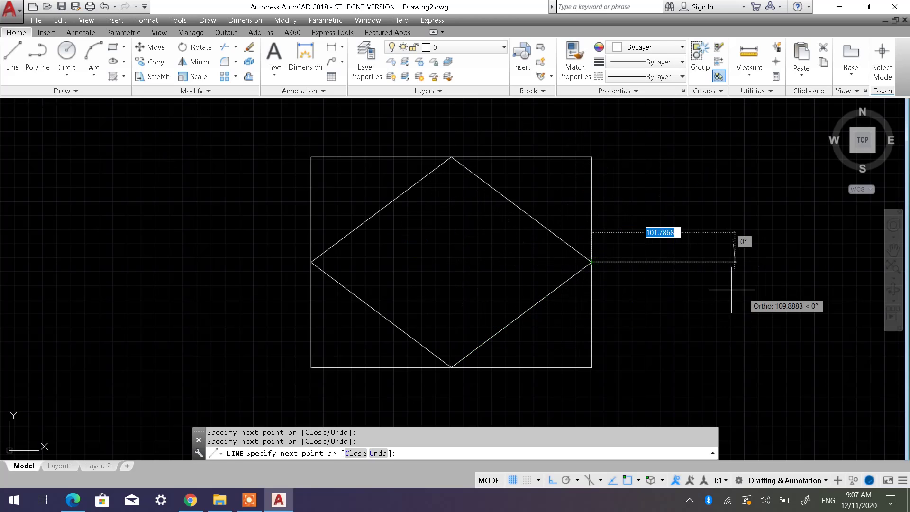
key("Escape")
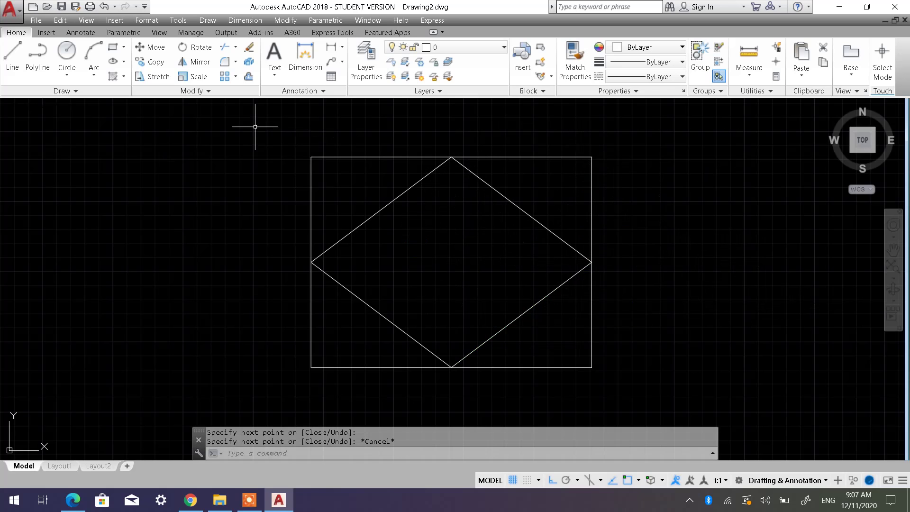
Draw a closed inner rectangle with lines joining the midpoints of the diamond's four sides, starting at the upper-left side.
left_click(21, 66)
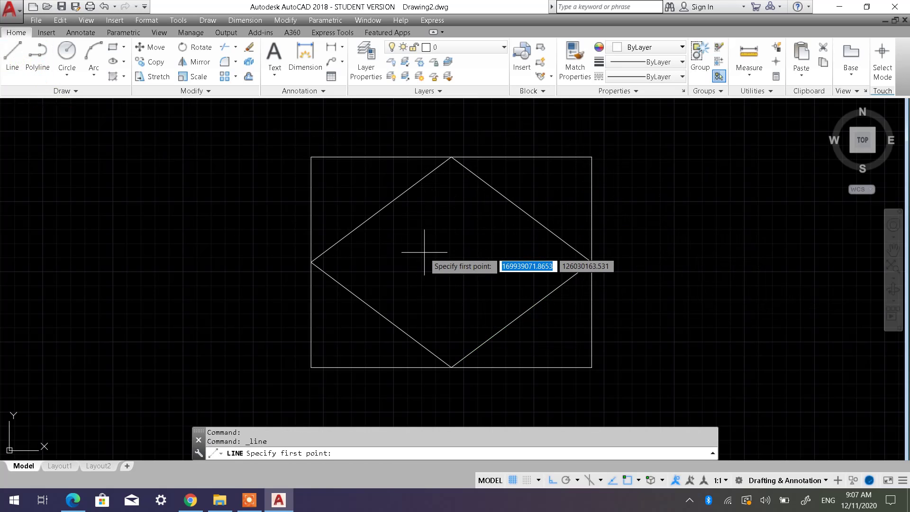
left_click(381, 209)
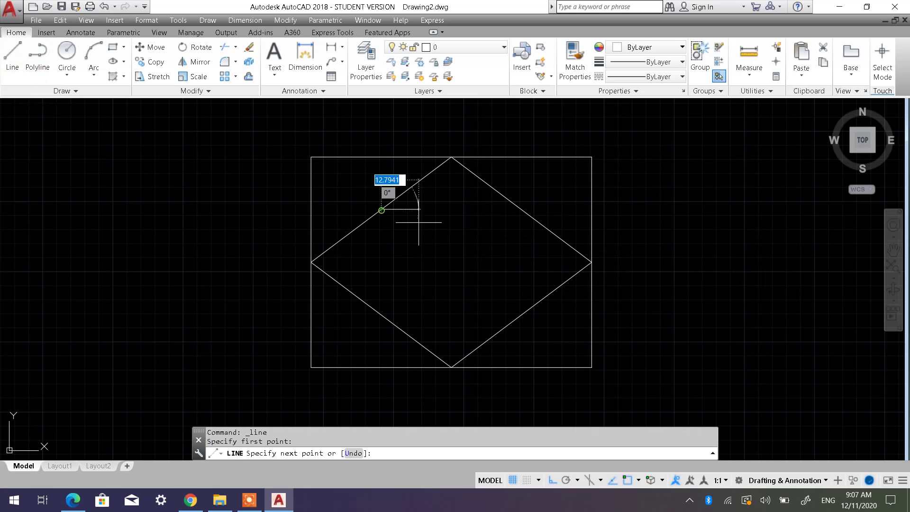
left_click(521, 209)
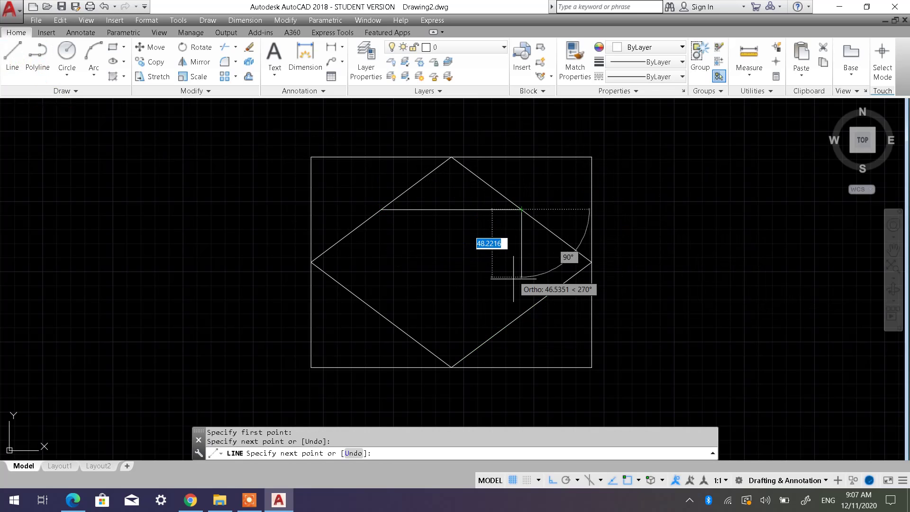
left_click(521, 314)
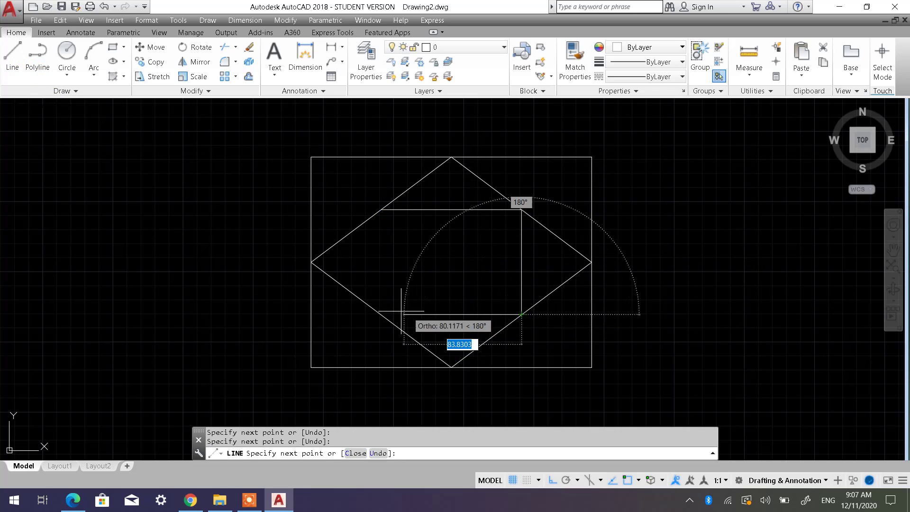
left_click(381, 314)
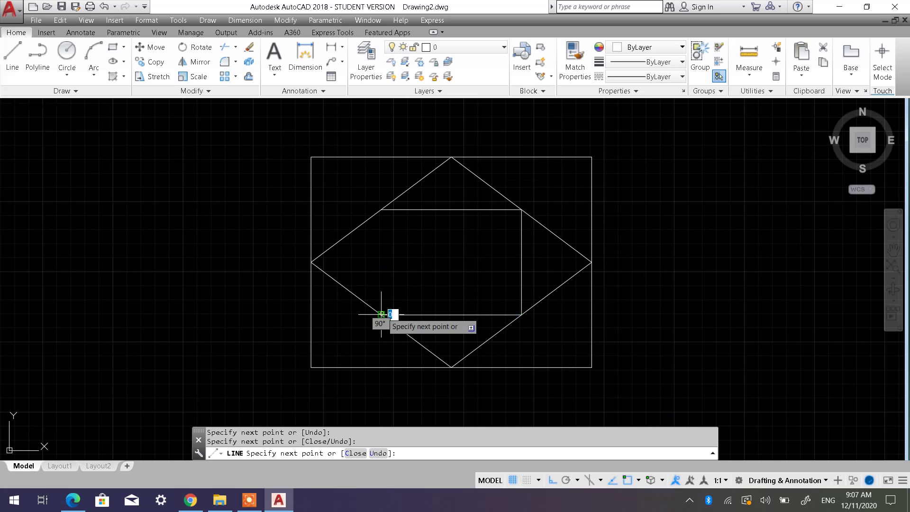
left_click(385, 205)
key("Escape")
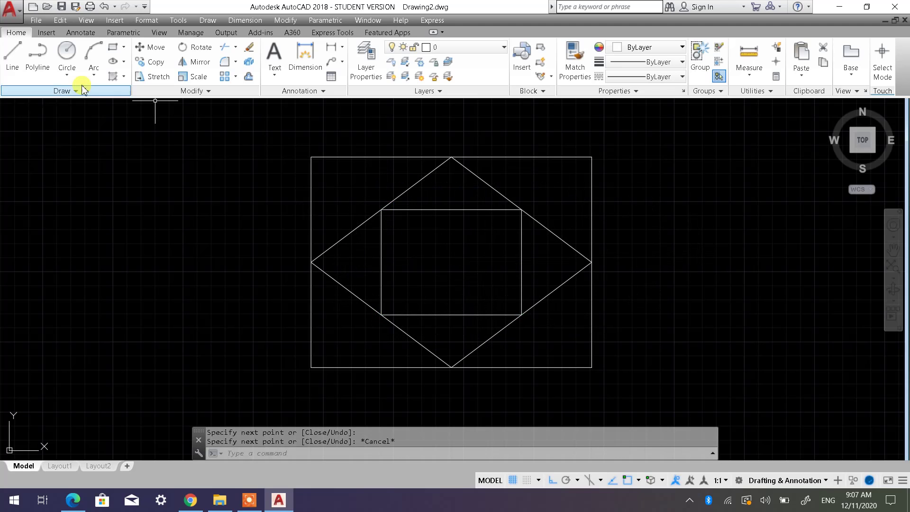
Draw a closed diamond inside the inner rectangle with lines joining the midpoints of its left, top, right and bottom sides.
left_click(12, 55)
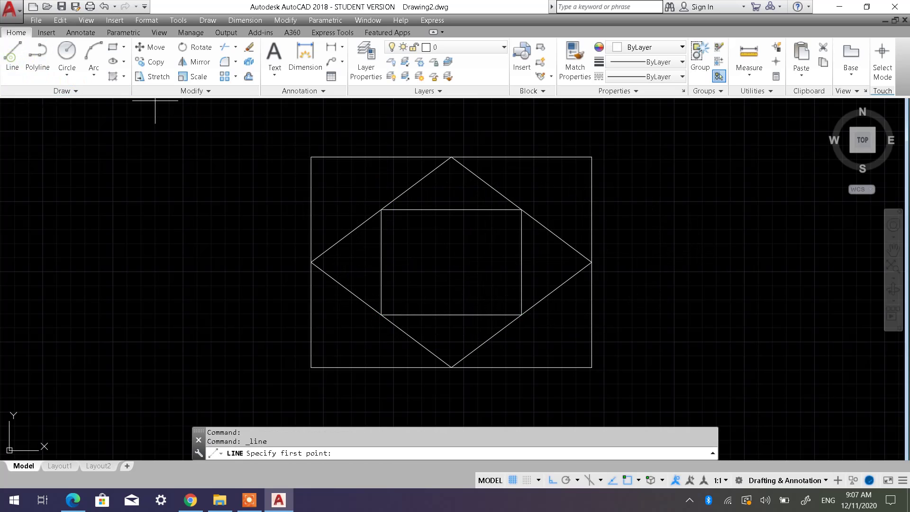
left_click(381, 262)
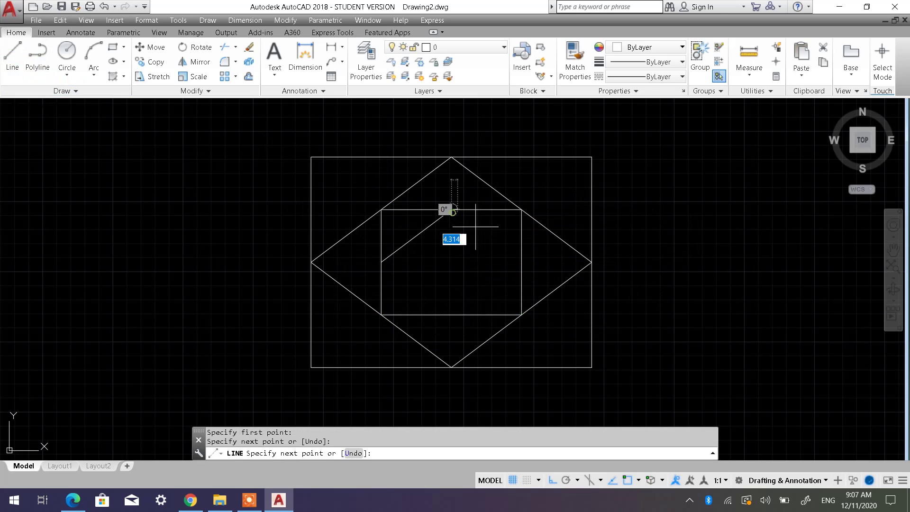
left_click(521, 262)
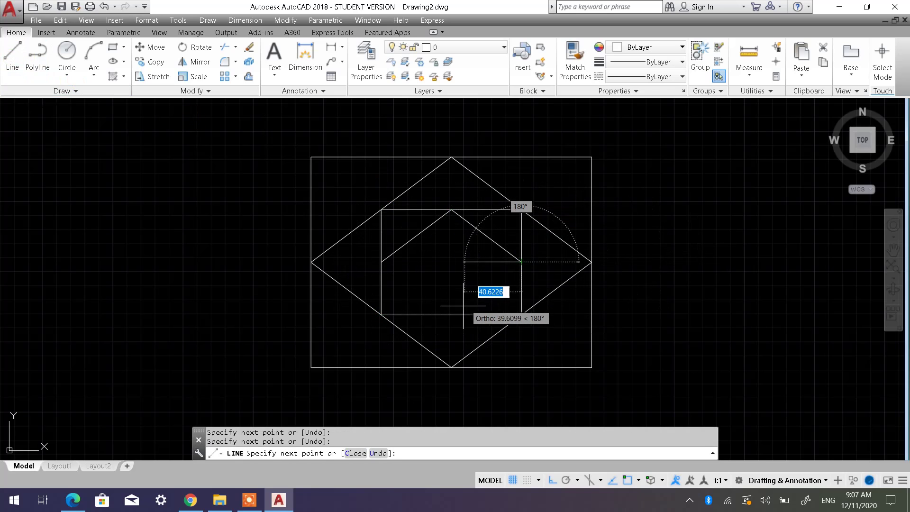
left_click(451, 315)
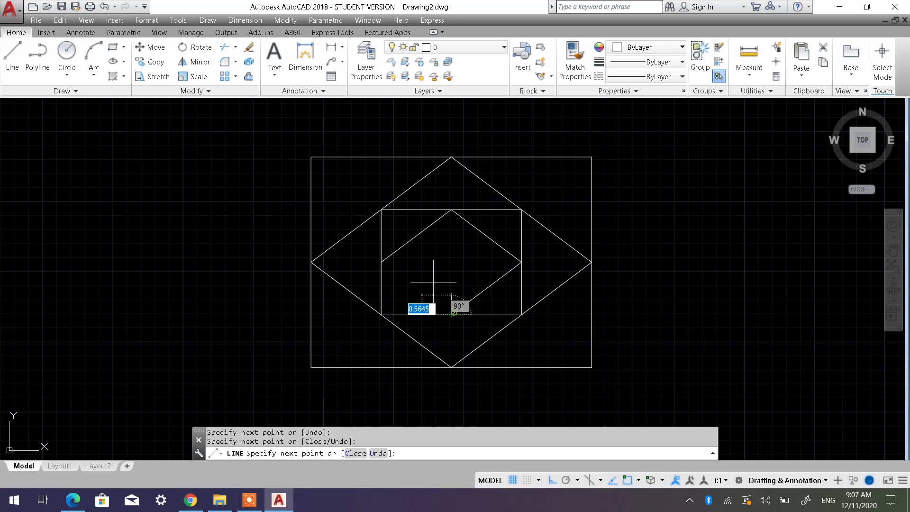
left_click(381, 262)
key("Escape")
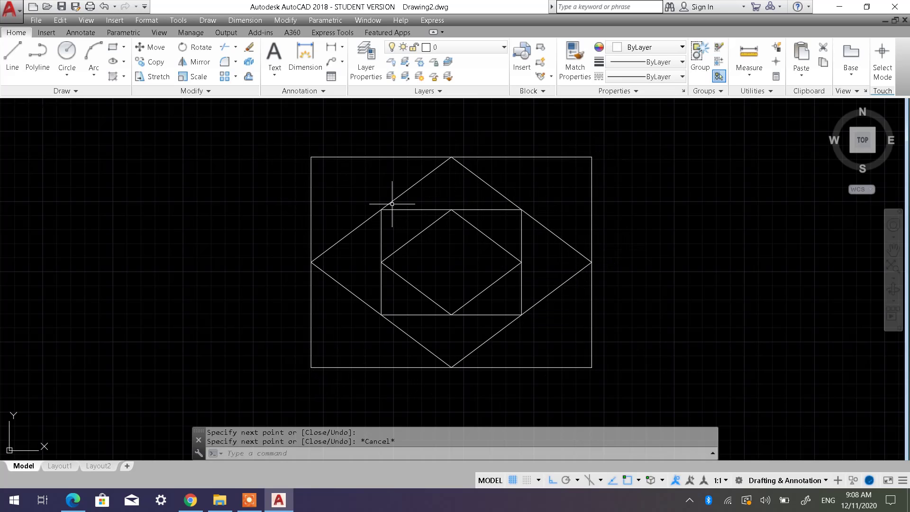
Copy the outer rectangle's four sides 600 units to the right, using its lower-left corner as base point with Ortho mode on.
scroll(611, 266, "down", 1)
middle_click_drag(597, 270, 480, 266)
middle_click_drag(523, 244, 427, 246)
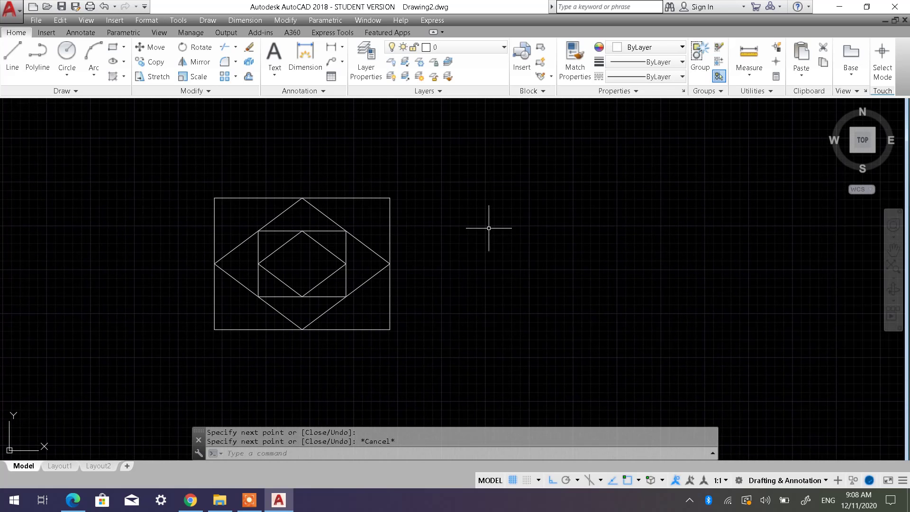
left_click(21, 65)
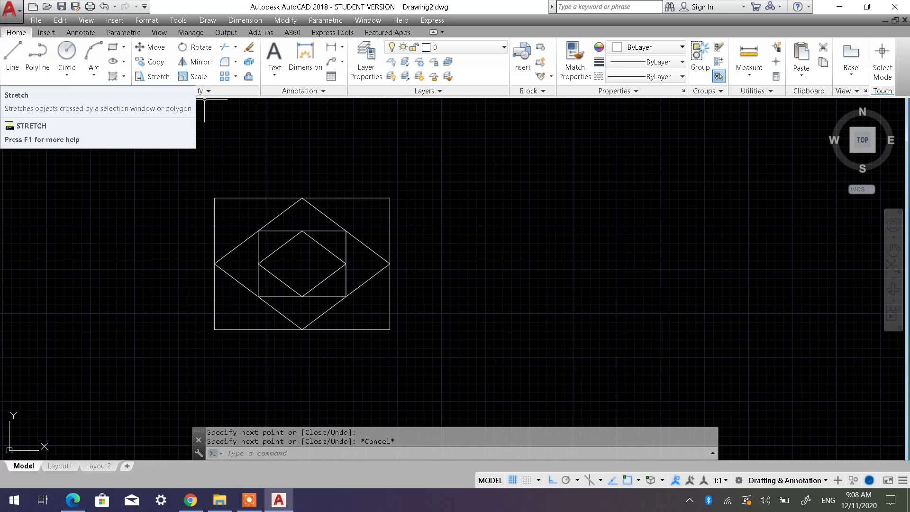
left_click(155, 63)
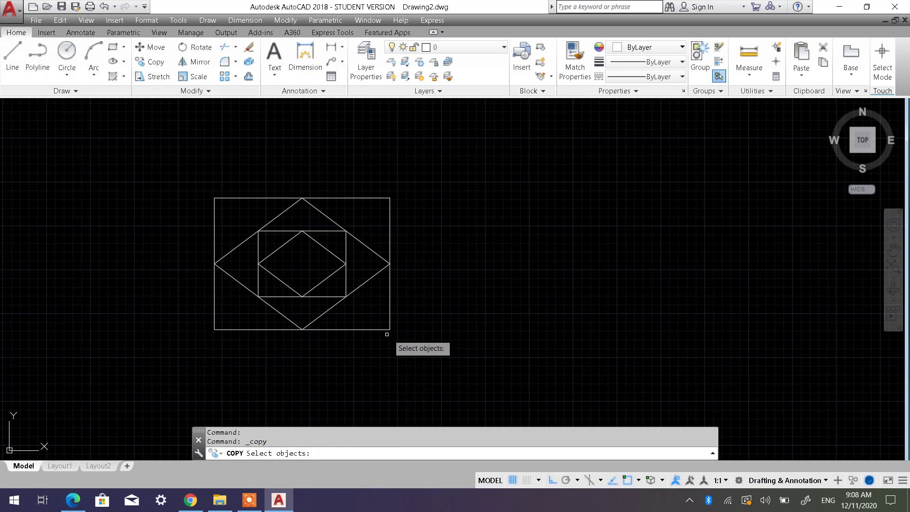
left_click(414, 347)
left_click(367, 316)
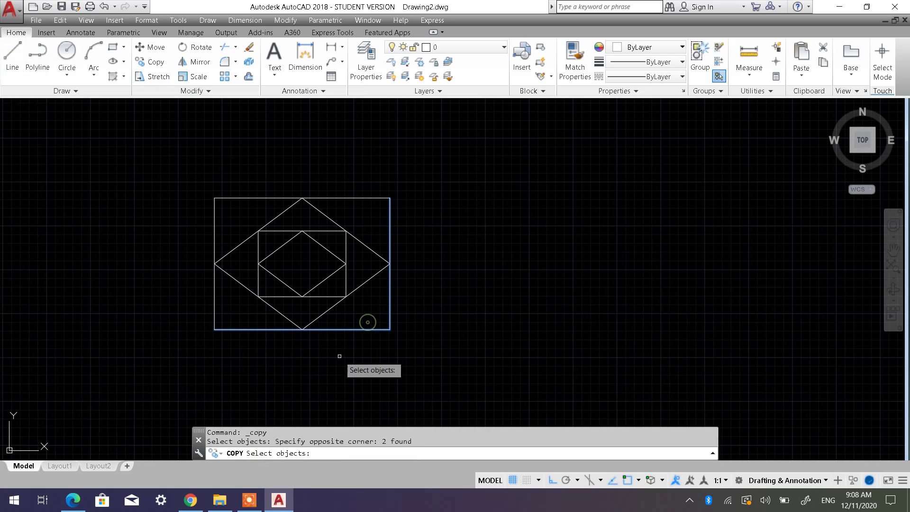
left_click(420, 343)
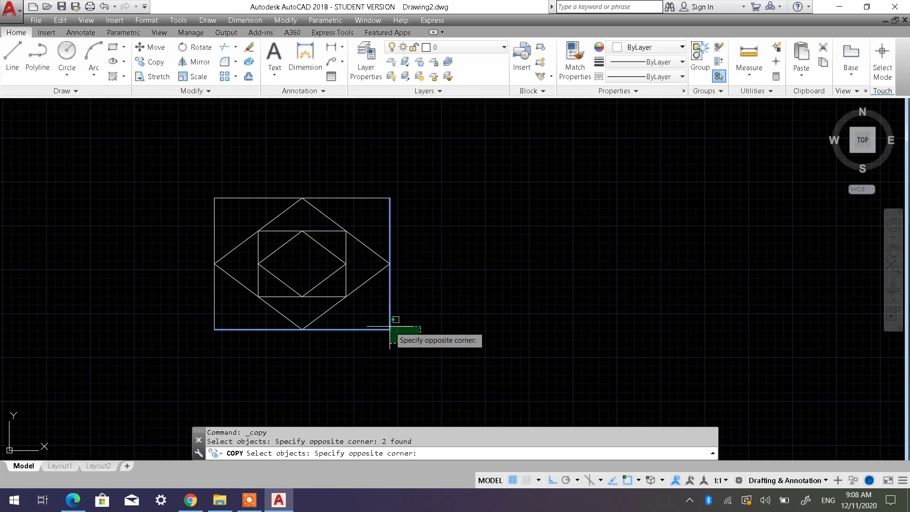
left_click(369, 315)
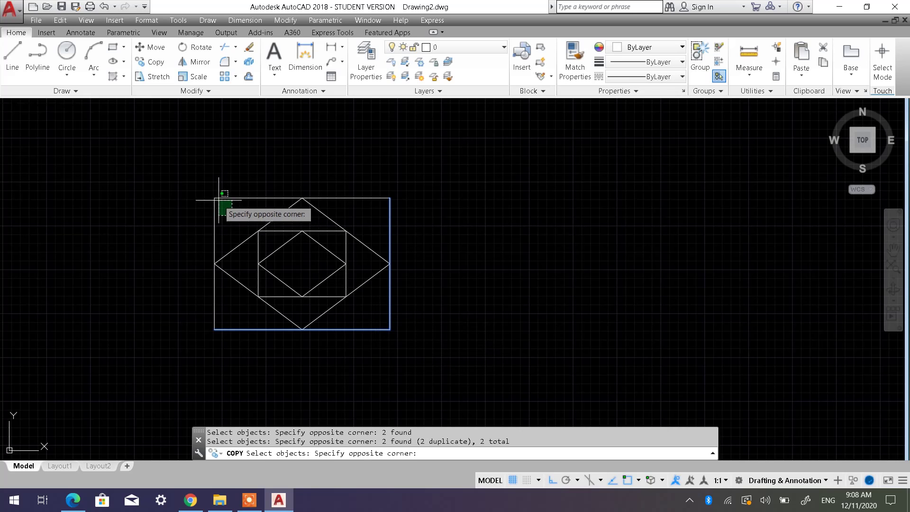
left_click(203, 181)
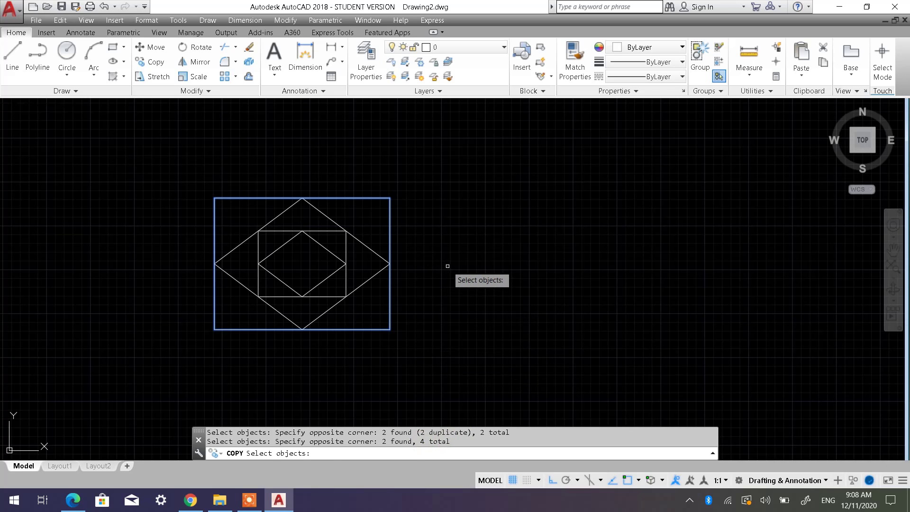
key("Return")
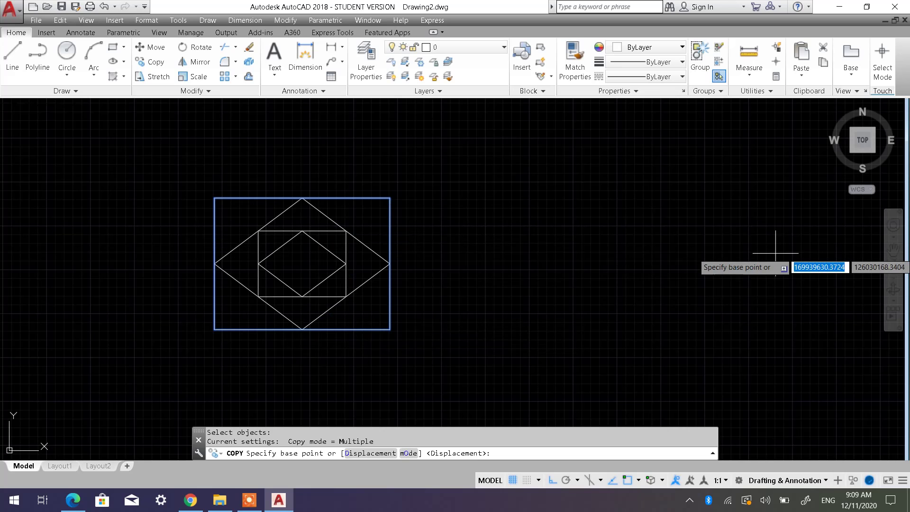
left_click(214, 328)
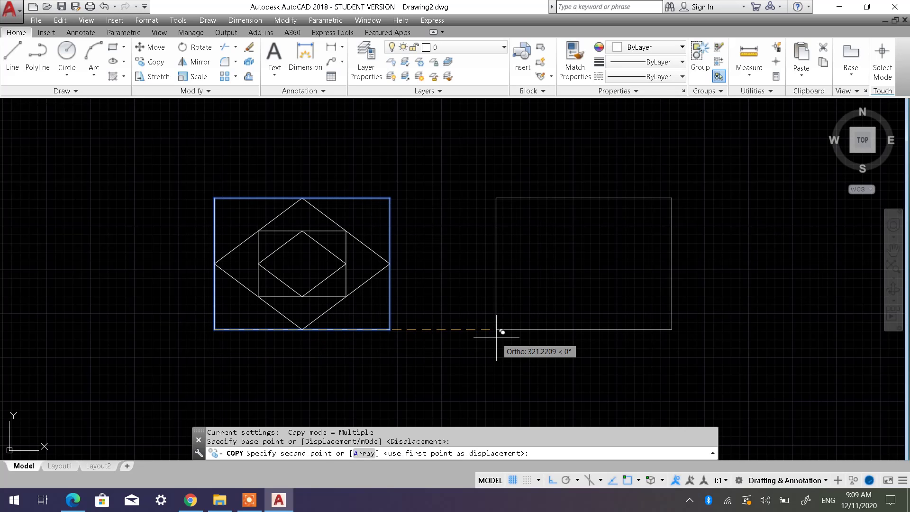
left_click(552, 482)
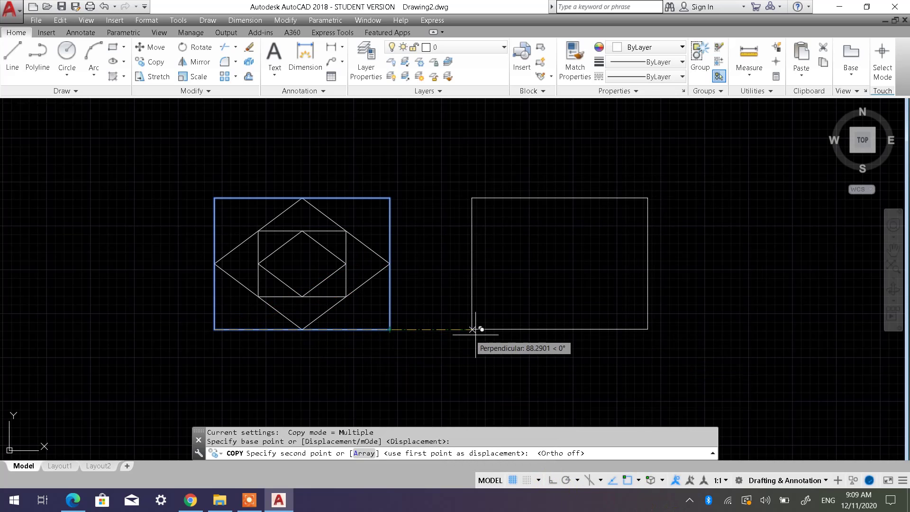
left_click(552, 479)
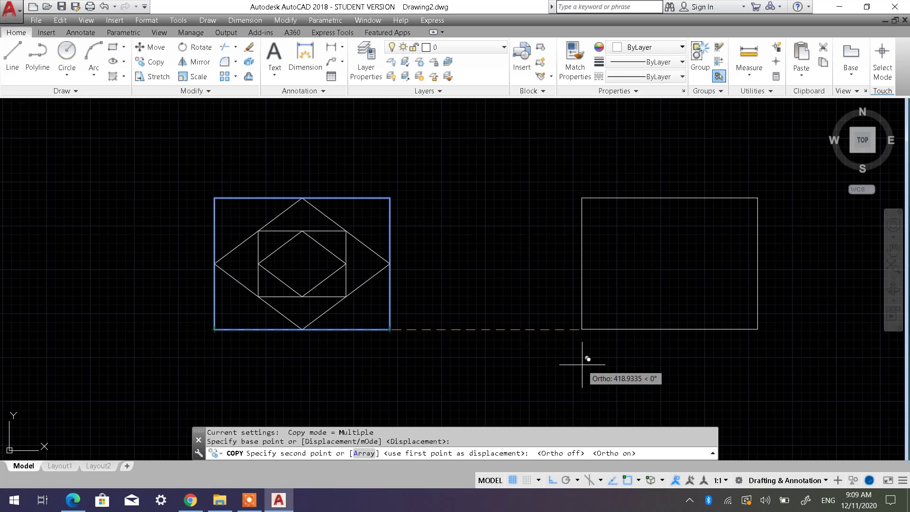
type("600")
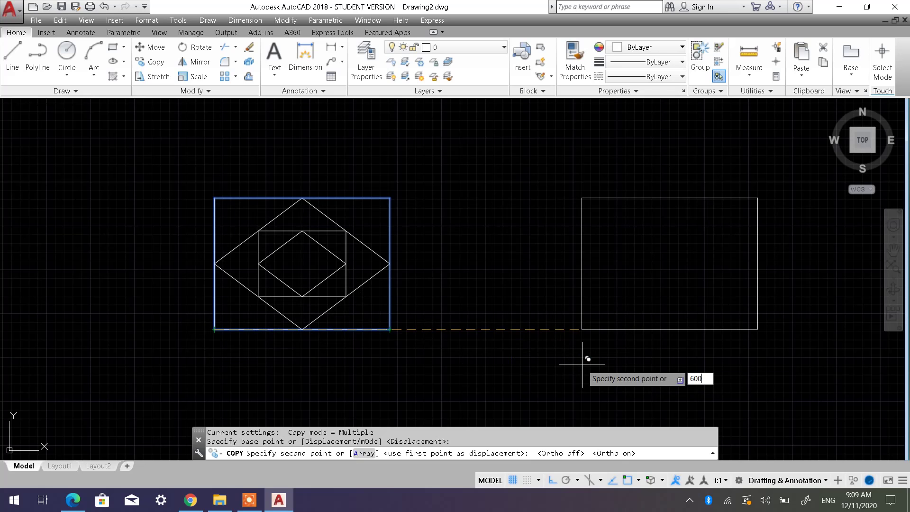
key("Return")
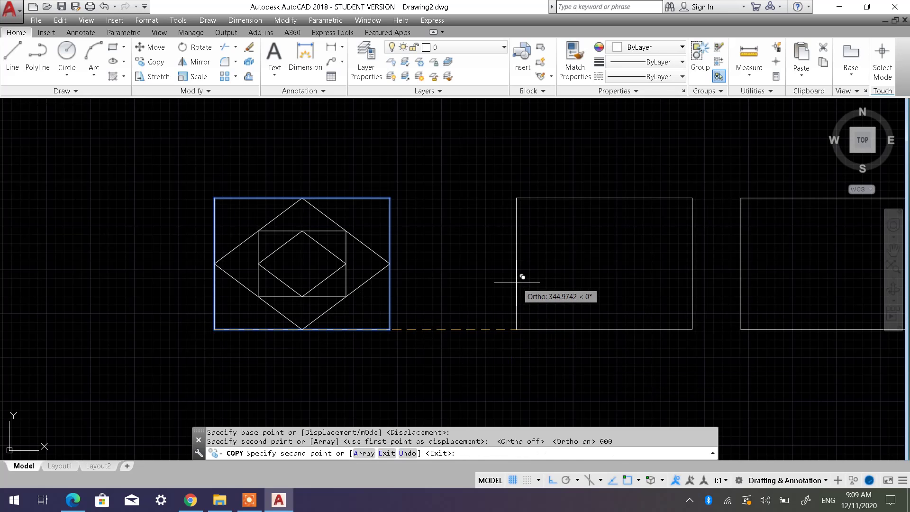
key("Escape")
mouse_move(598, 292)
middle_mouse_down()
mouse_move(493, 286)
mouse_move(463, 270)
middle_mouse_up()
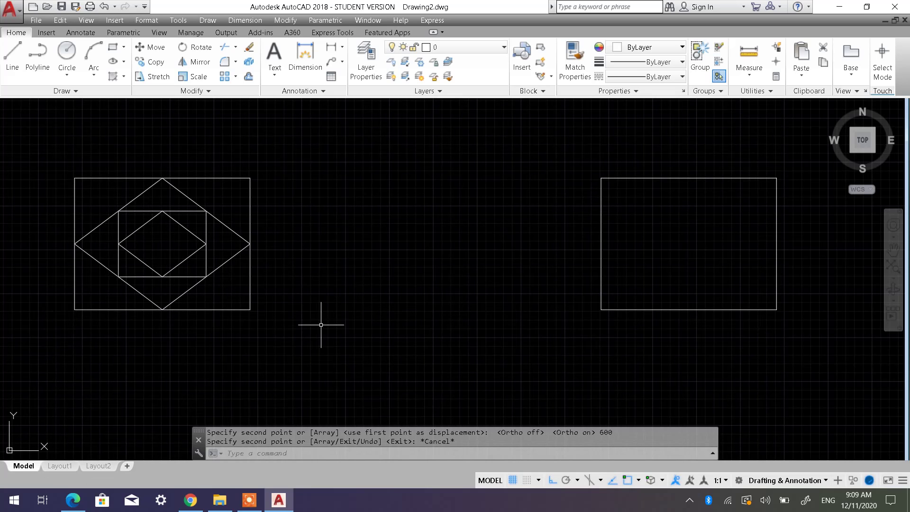
mouse_move(607, 307)
middle_mouse_down()
mouse_move(560, 307)
mouse_move(613, 307)
middle_mouse_up()
middle_click_drag(434, 290, 553, 305)
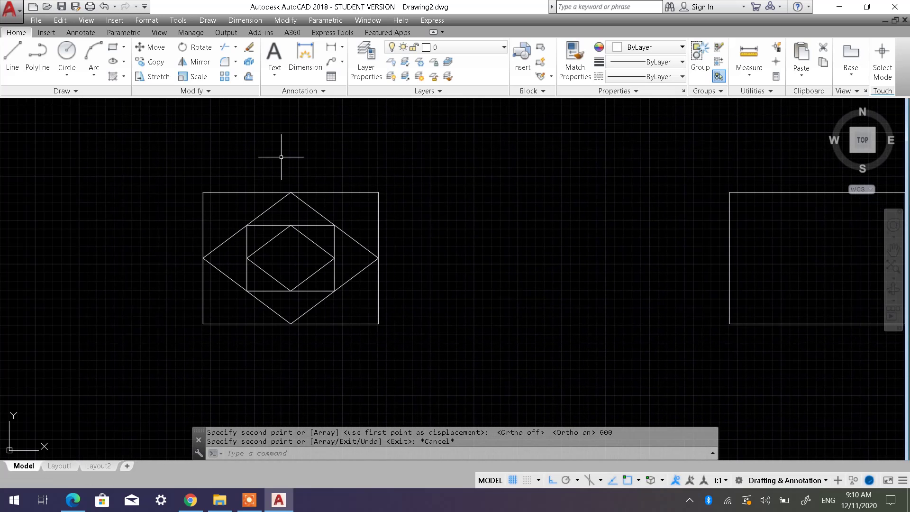
left_click(152, 62)
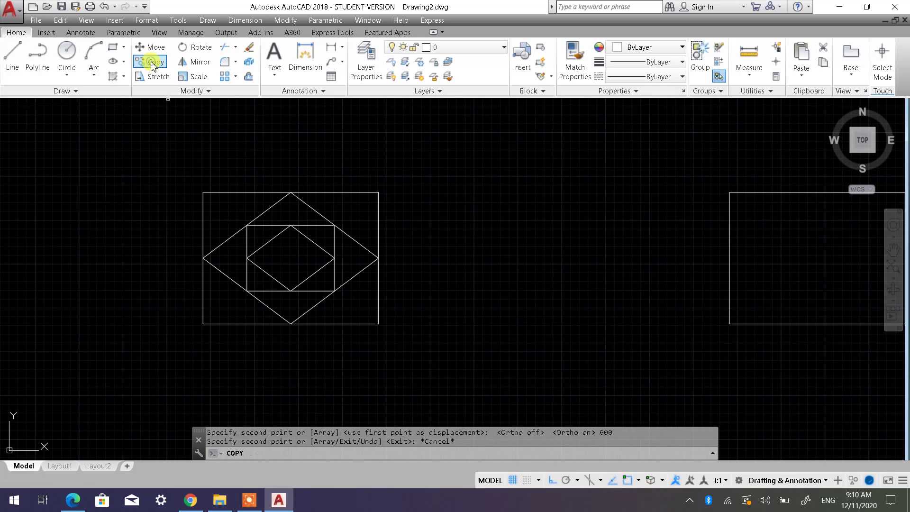
left_click(225, 192)
left_click(204, 219)
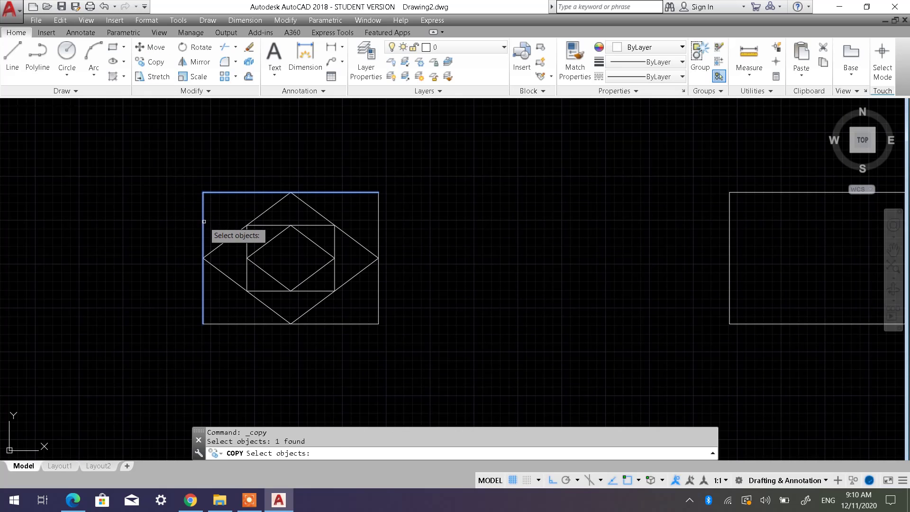
left_click(264, 323)
left_click(379, 302)
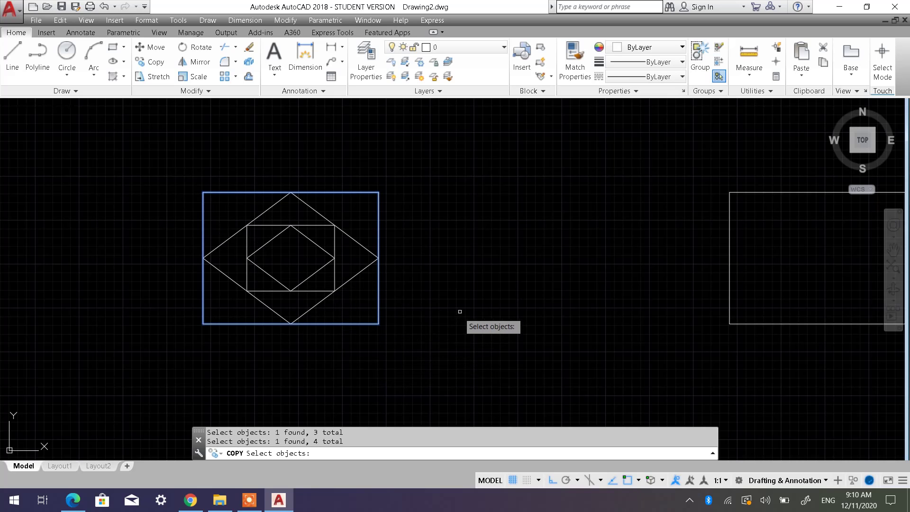
key("Escape")
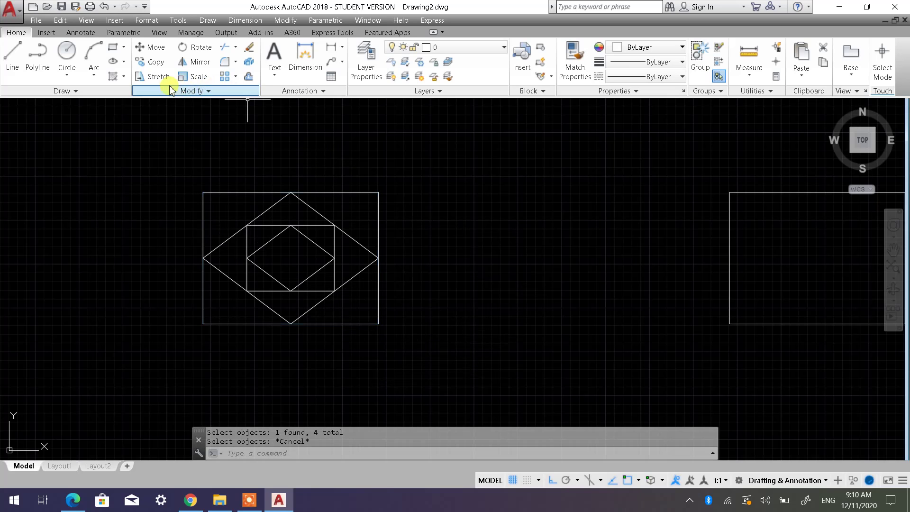
key("Escape")
key("Escape")
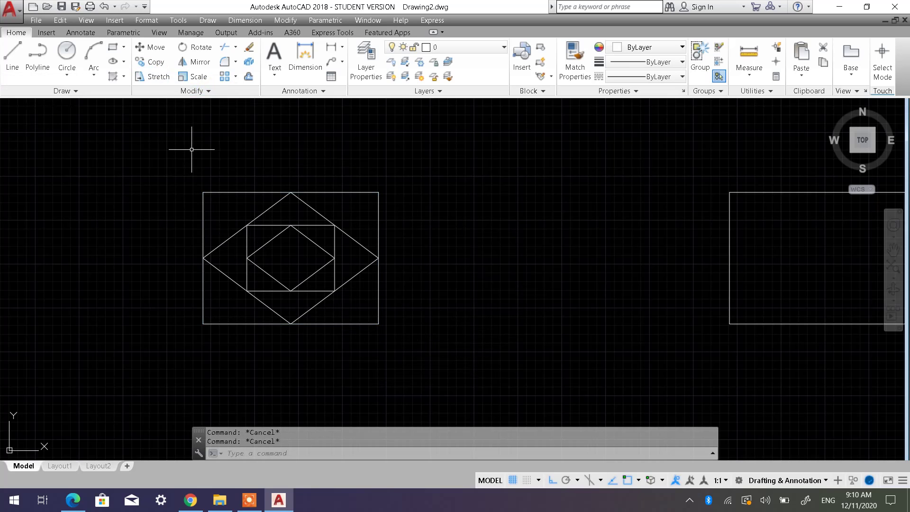
left_click(157, 68)
left_click(183, 179)
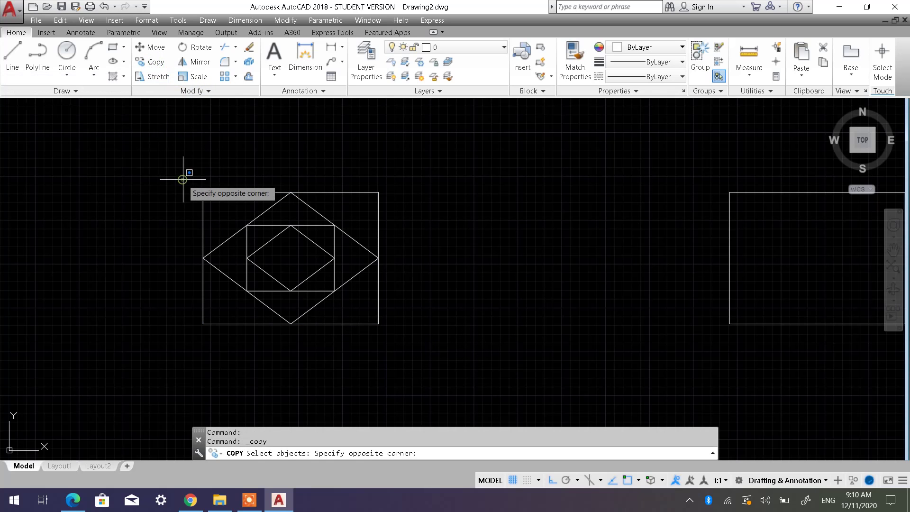
left_click(405, 344)
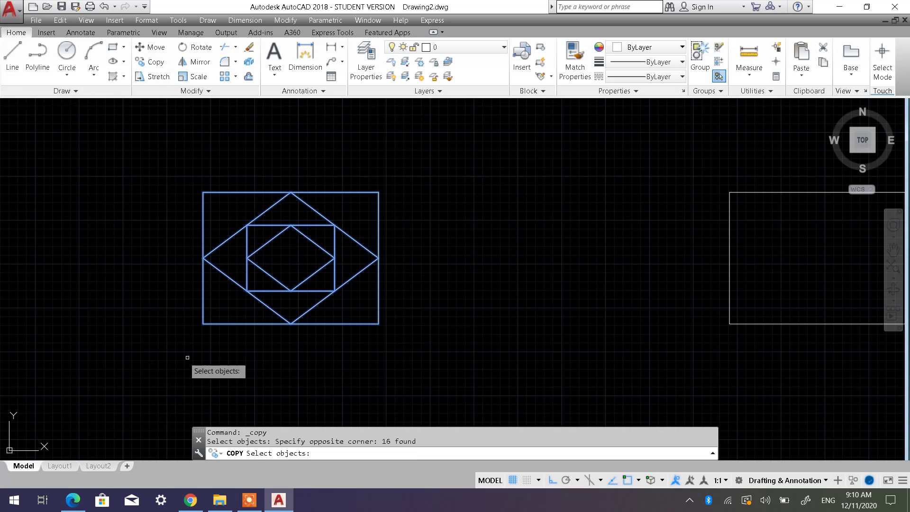
key("Escape")
key("Escape")
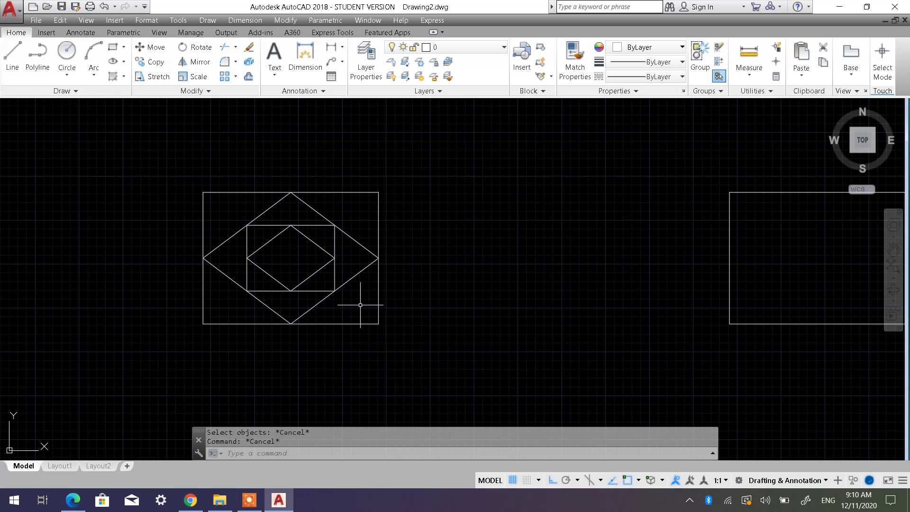
Copy the original outer rectangle, selected with crossing windows over two opposite corners, 300 units to the right from its lower-left corner.
left_click(151, 64)
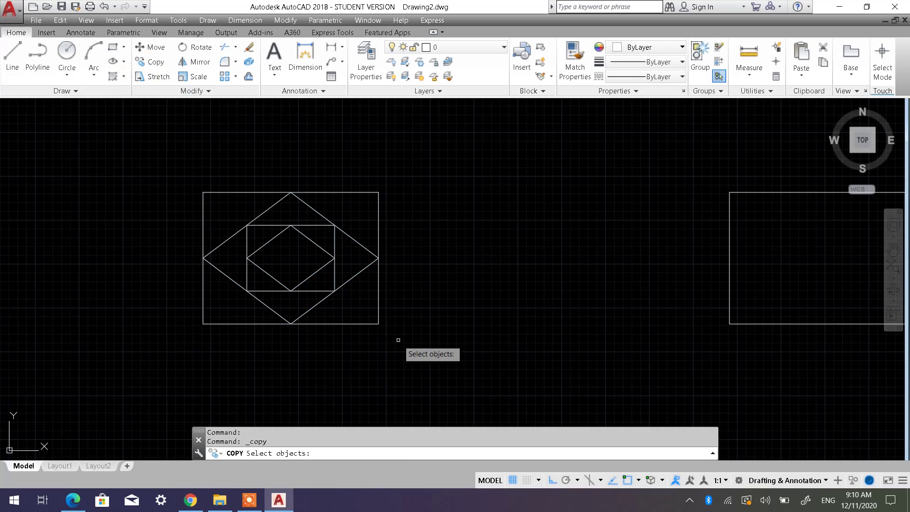
left_click(354, 309)
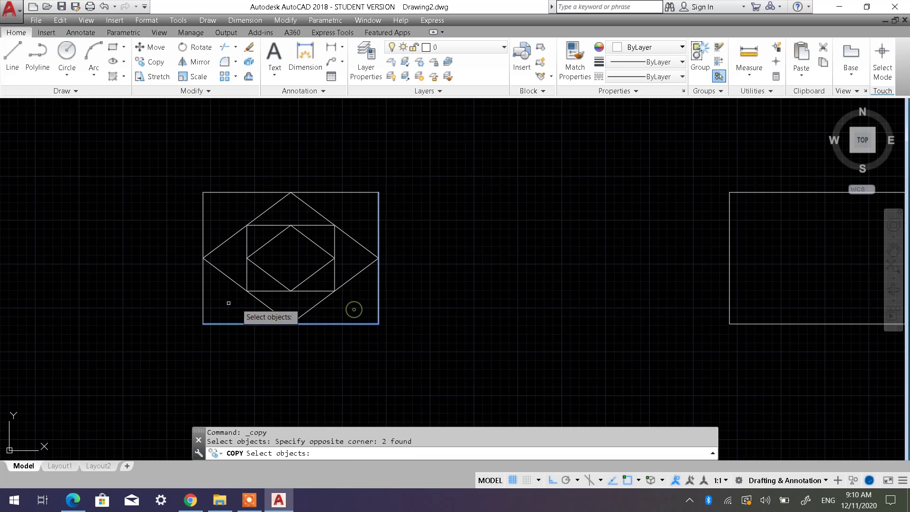
left_click(209, 199)
left_click(184, 183)
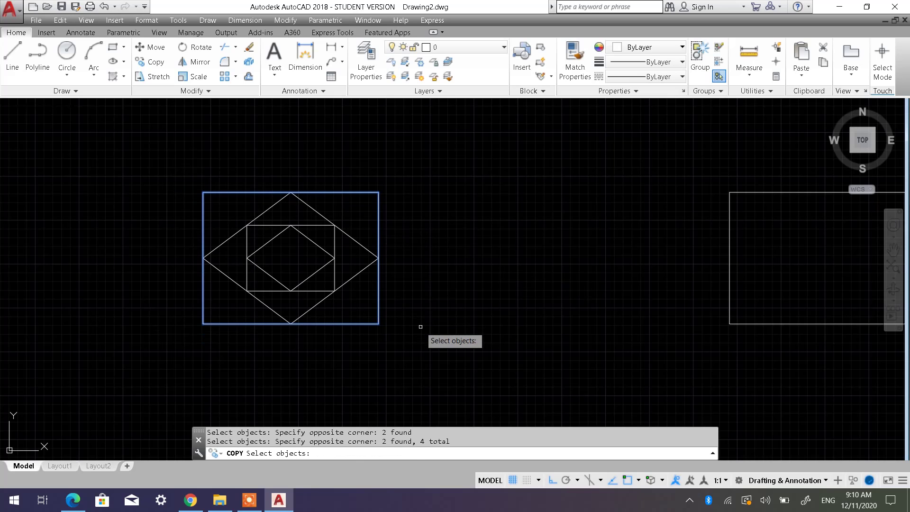
key("Return")
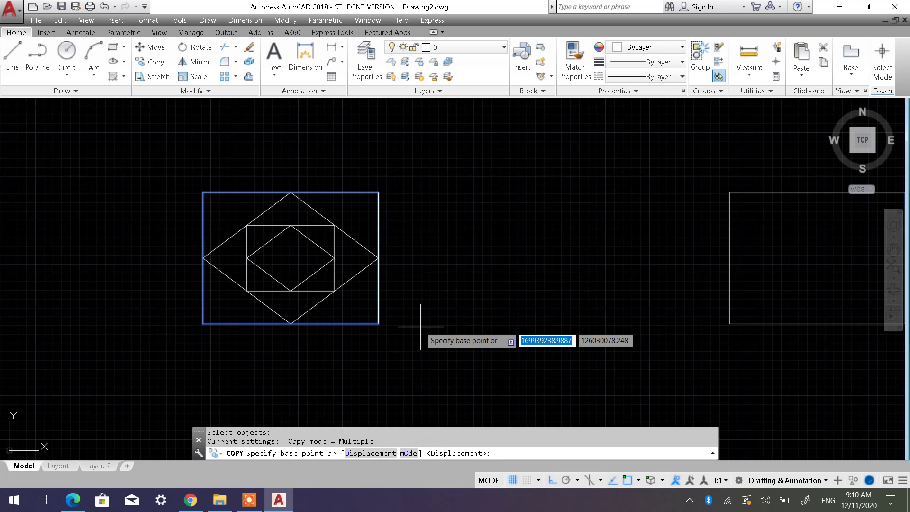
left_click(202, 325)
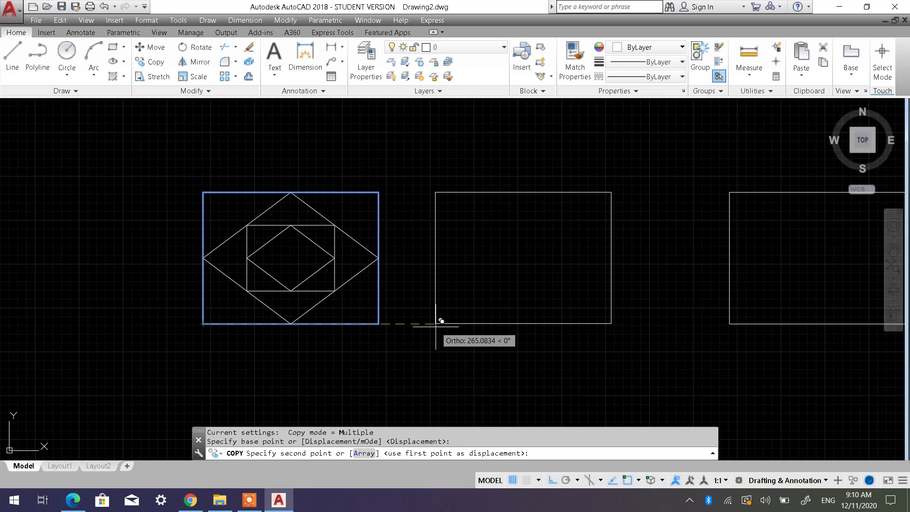
type("300")
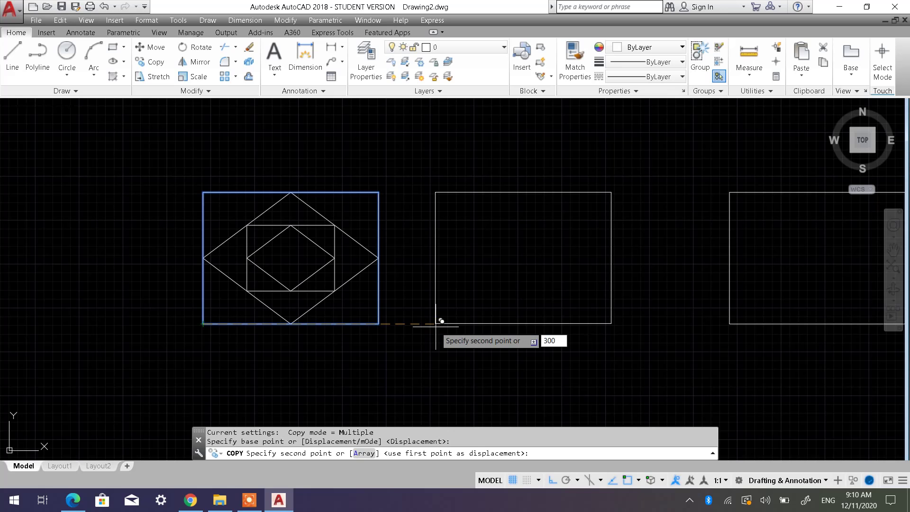
key("Return")
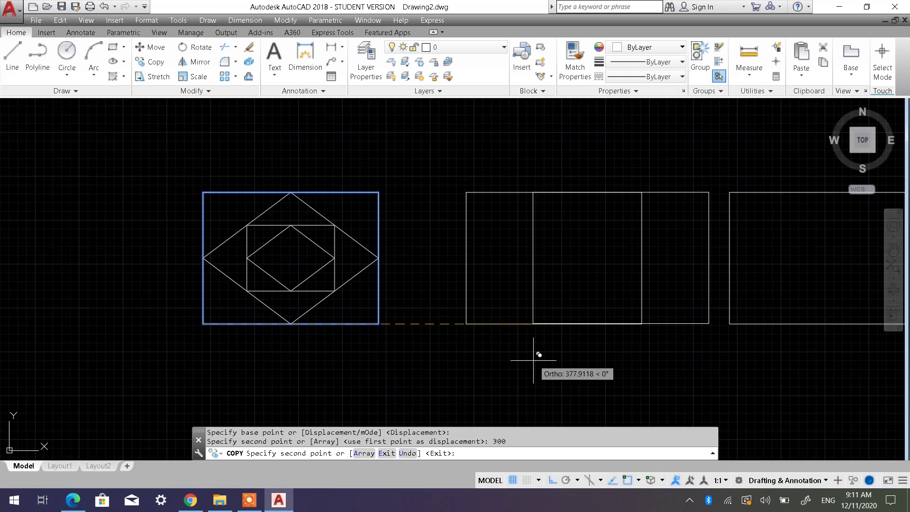
Copy the middle rectangle's left side 40 and 80 units to the right, using its lower endpoint as base point.
key("Escape")
mouse_move(531, 333)
middle_mouse_down()
mouse_move(427, 332)
mouse_move(416, 342)
middle_mouse_up()
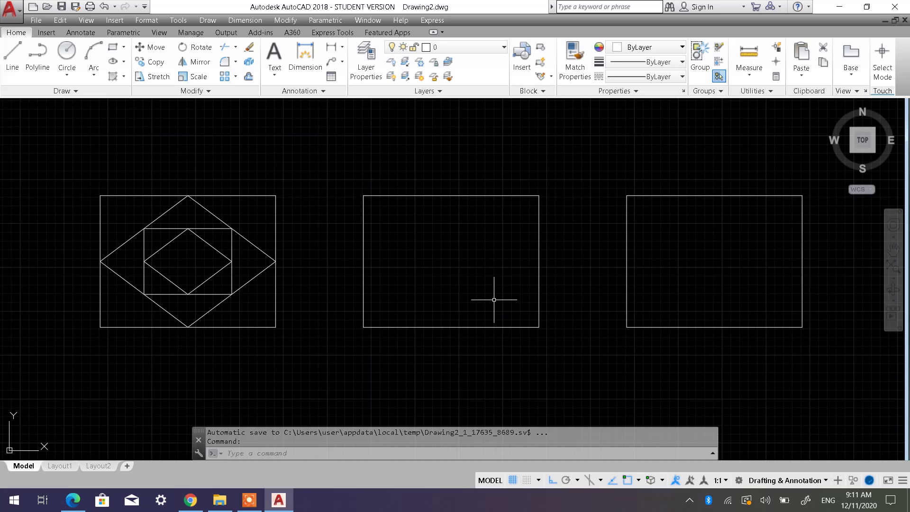
scroll(431, 253, "up", 2)
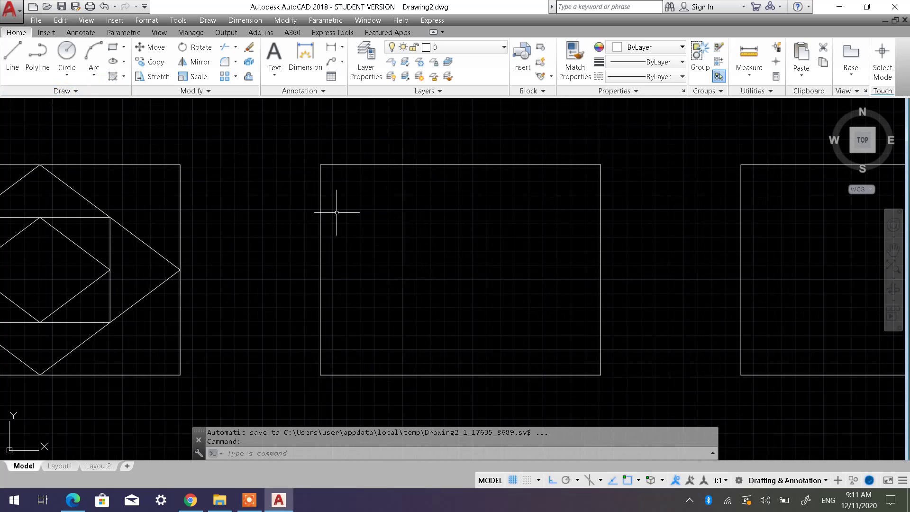
left_click(155, 63)
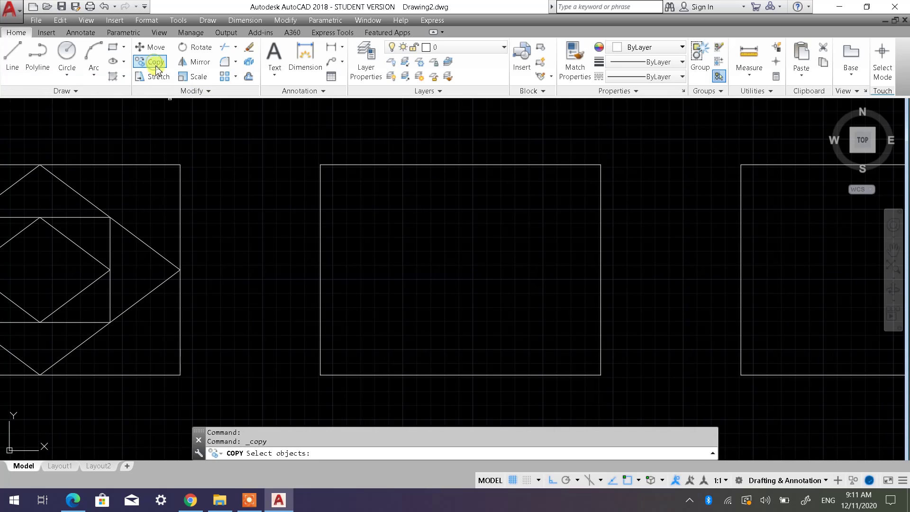
left_click(319, 222)
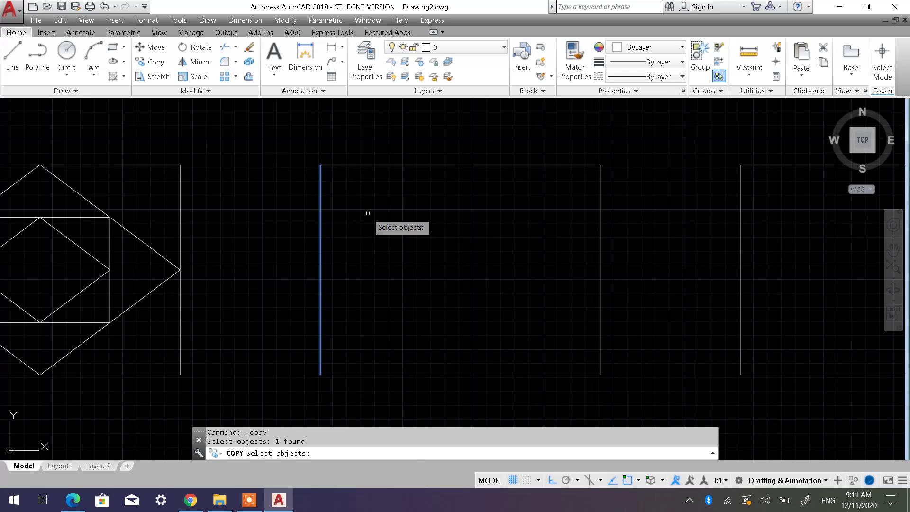
key("Return")
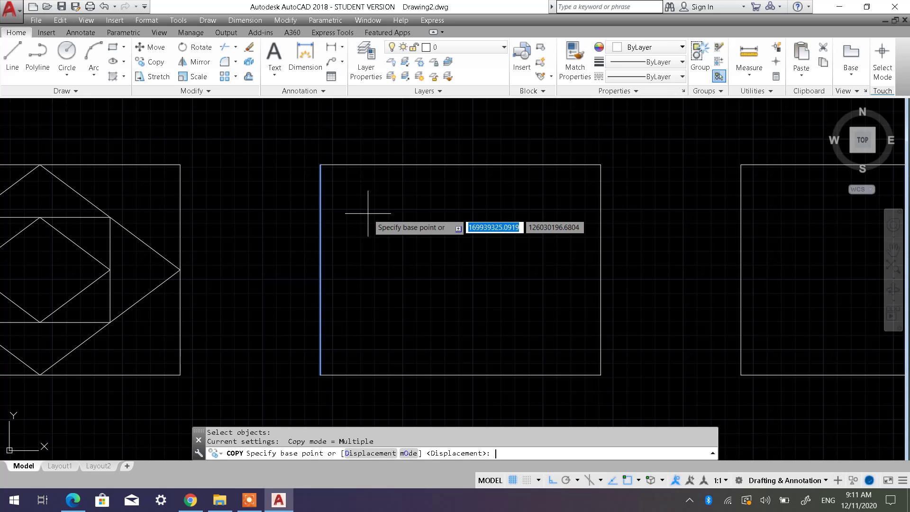
left_click(320, 375)
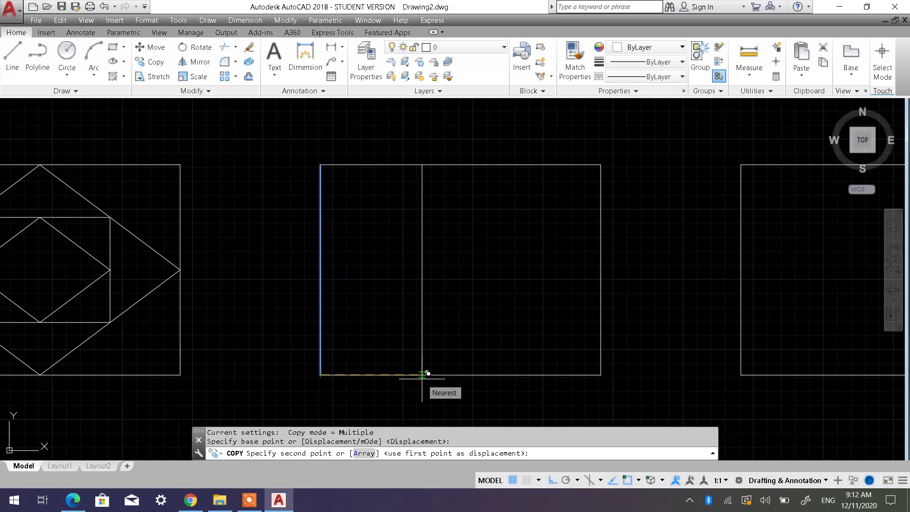
type("40")
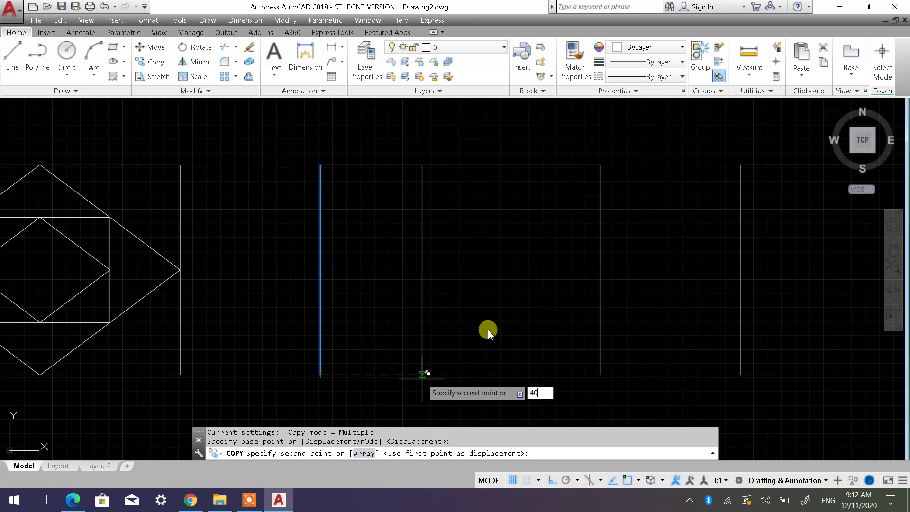
key("Return")
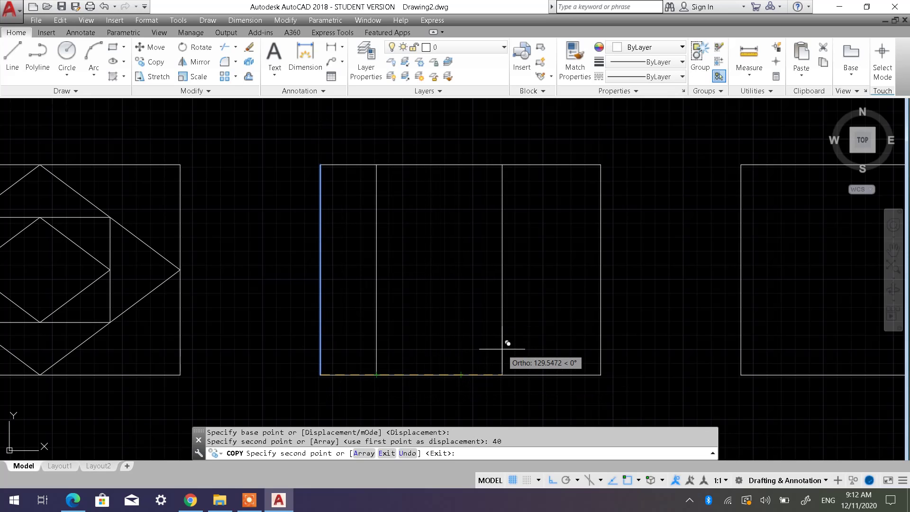
type("80")
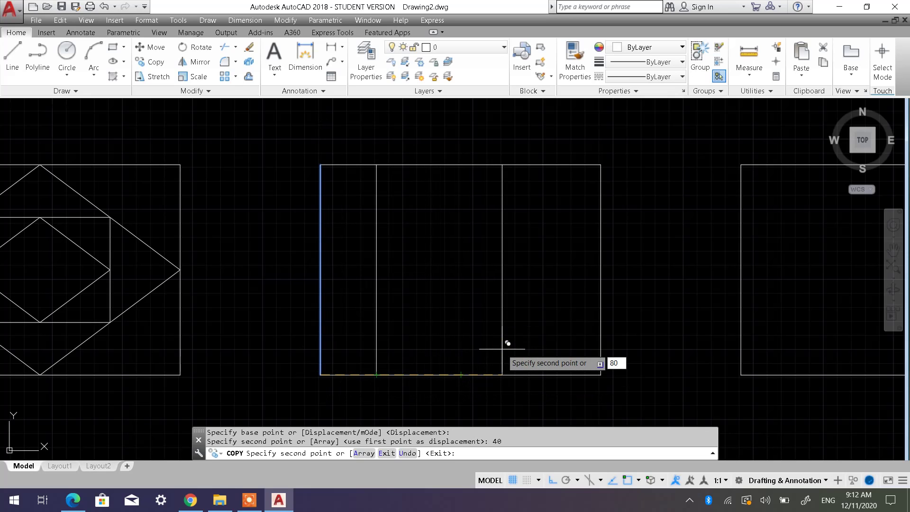
key("Return")
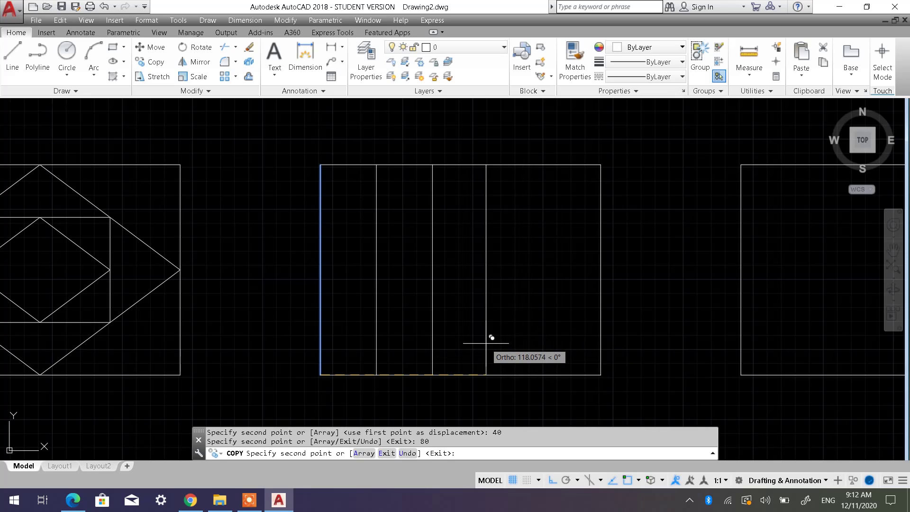
Place two more copies of the left side at 120 and 160 units from the base point and end the Copy command.
type("120")
key("Return")
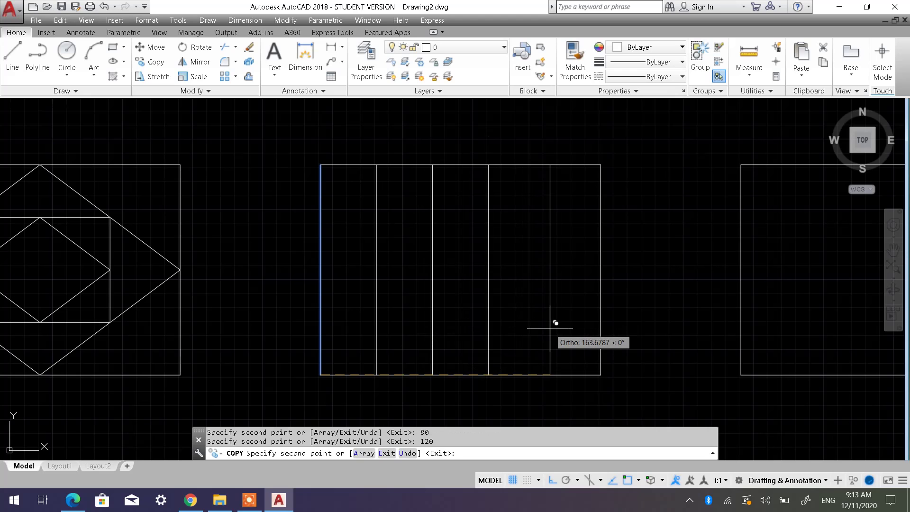
type("1")
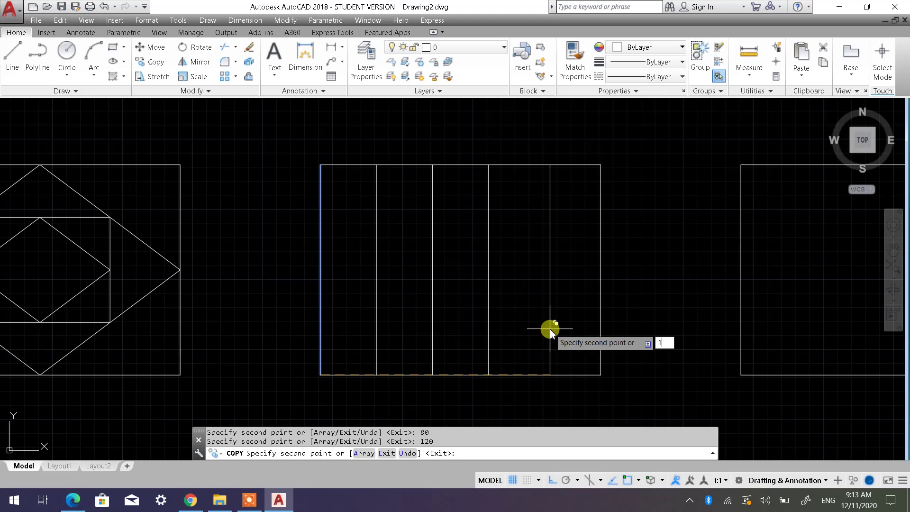
type("60")
key("Return")
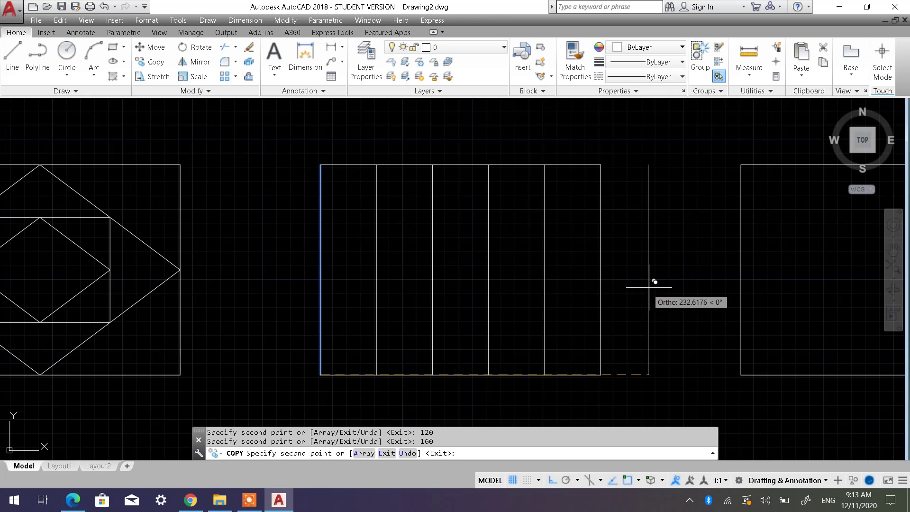
key("Escape")
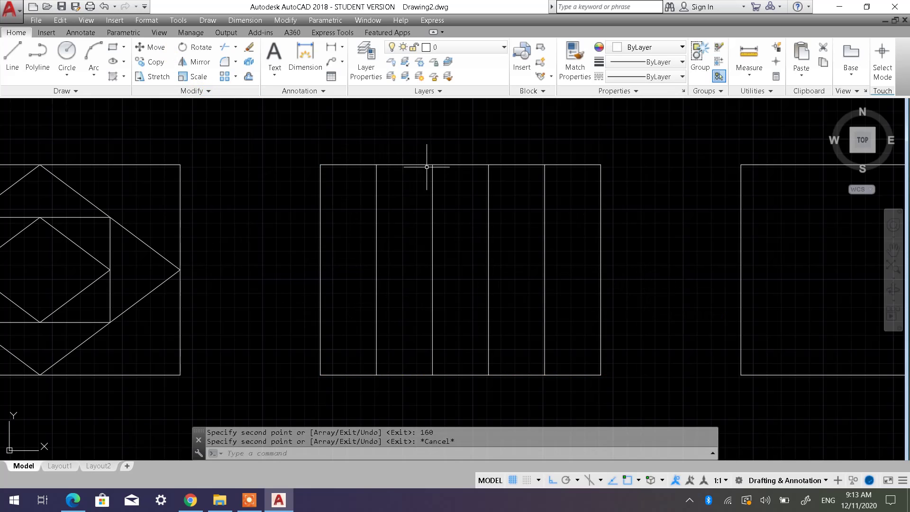
left_click(433, 271)
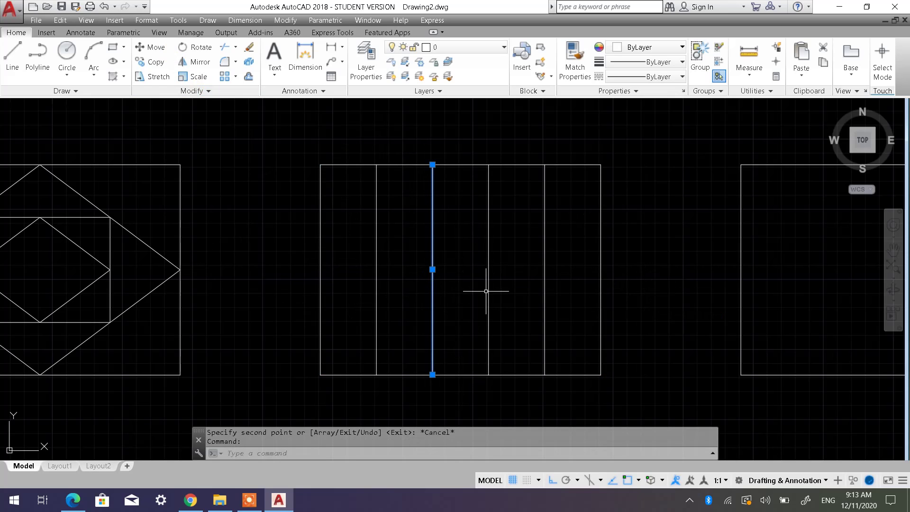
left_click(488, 286)
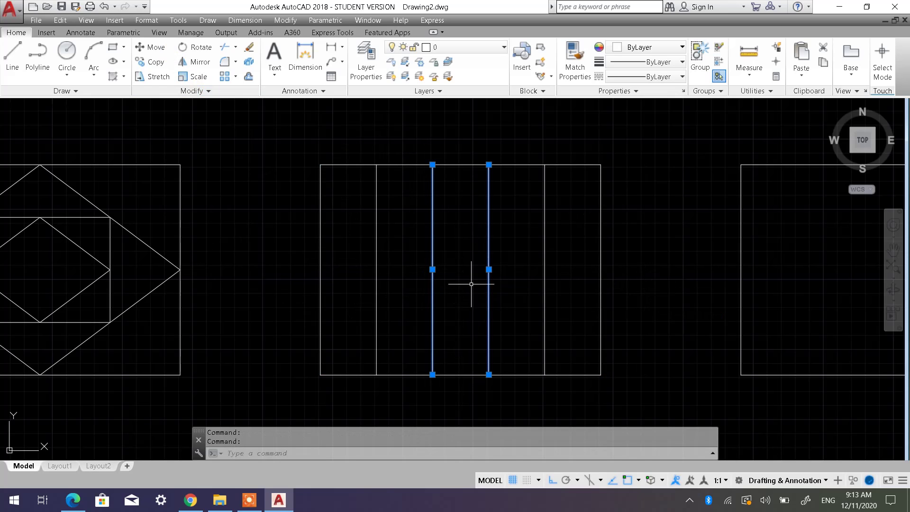
key("Escape")
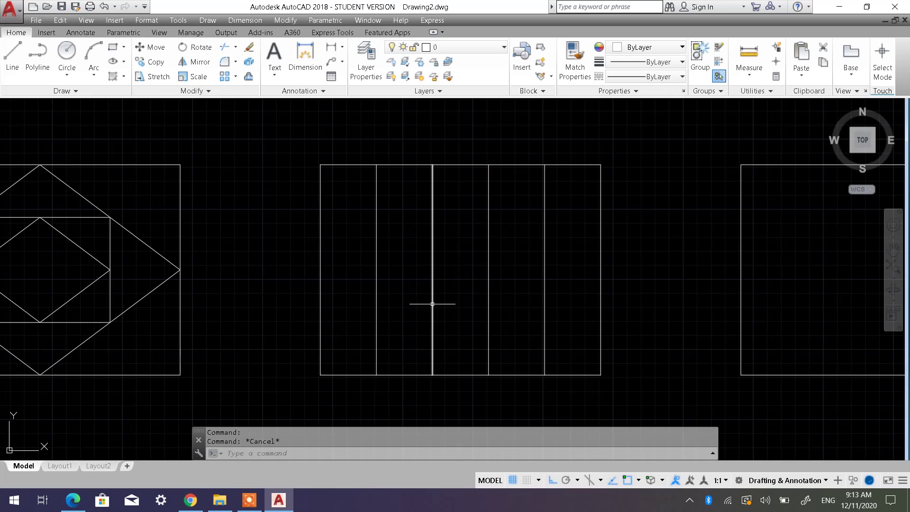
Copy the third interior vertical line from its lower endpoint, 20 units to the left and 60 units to the right.
left_click(158, 64)
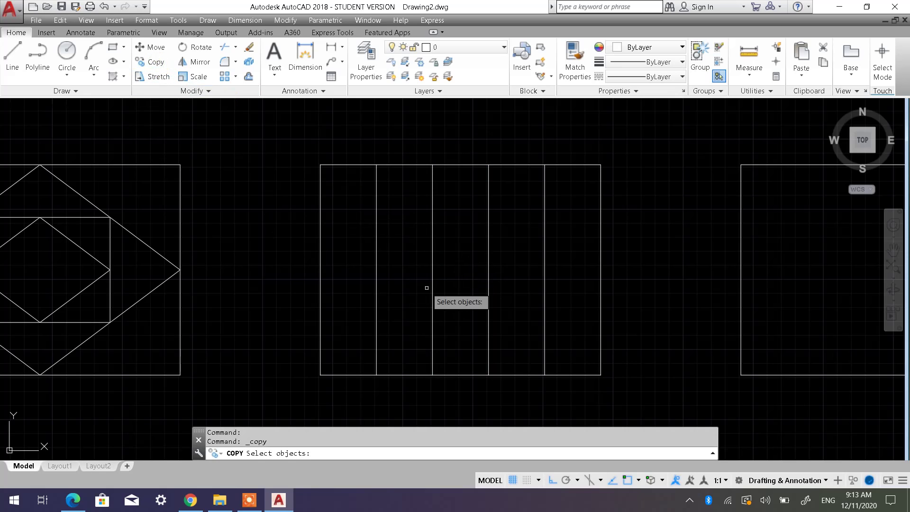
left_click(488, 304)
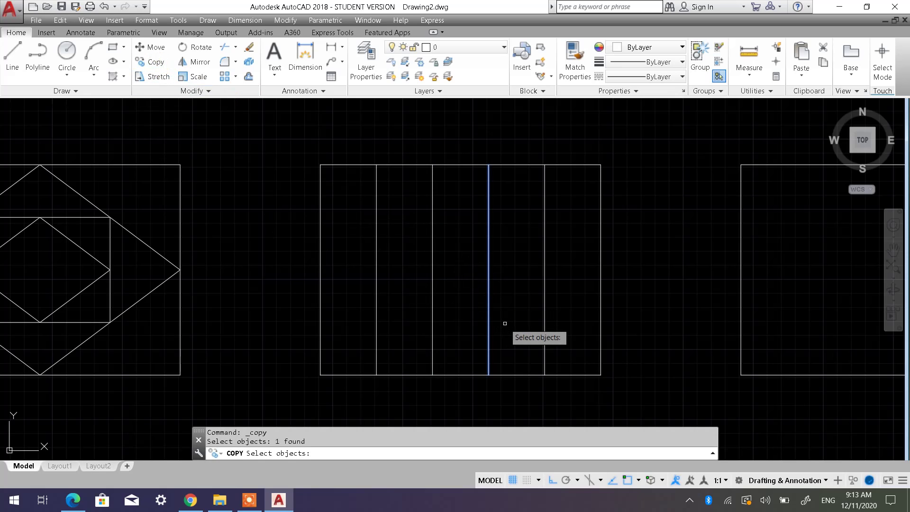
key("Return")
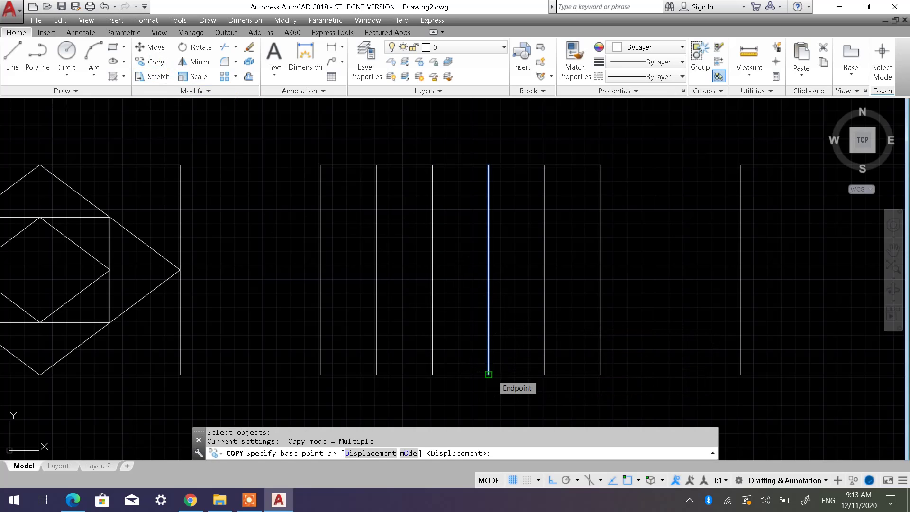
left_click(489, 374)
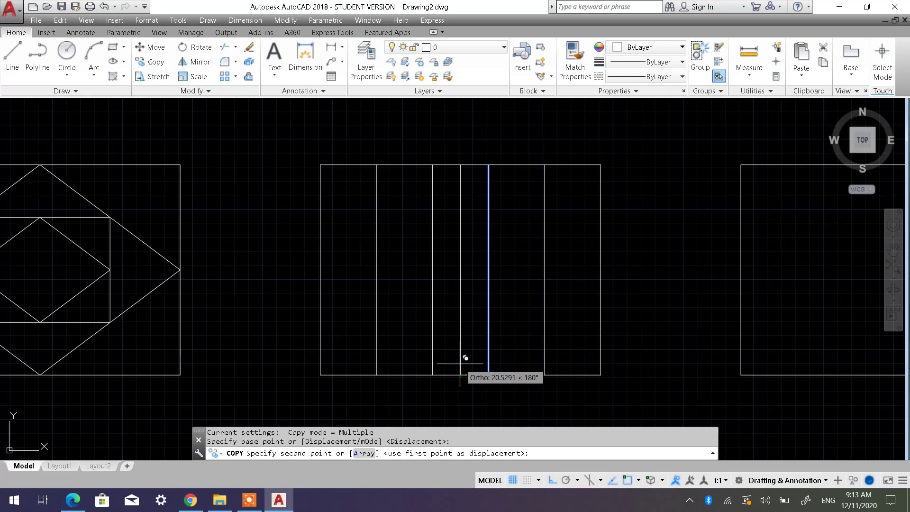
type("2")
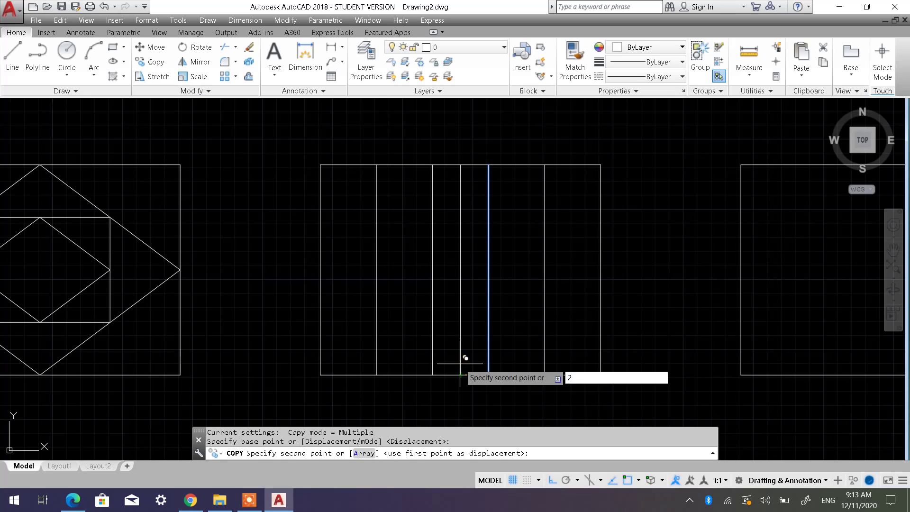
type("0")
key("Return")
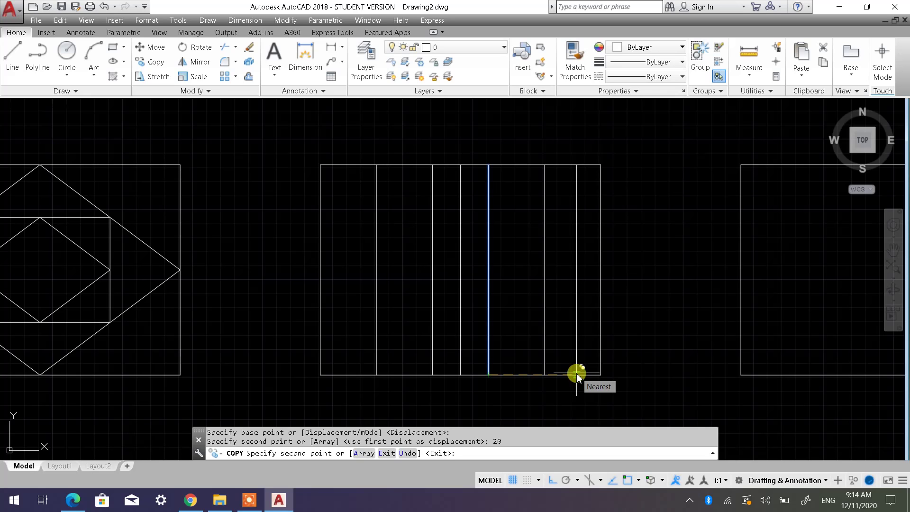
type("60")
key("Return")
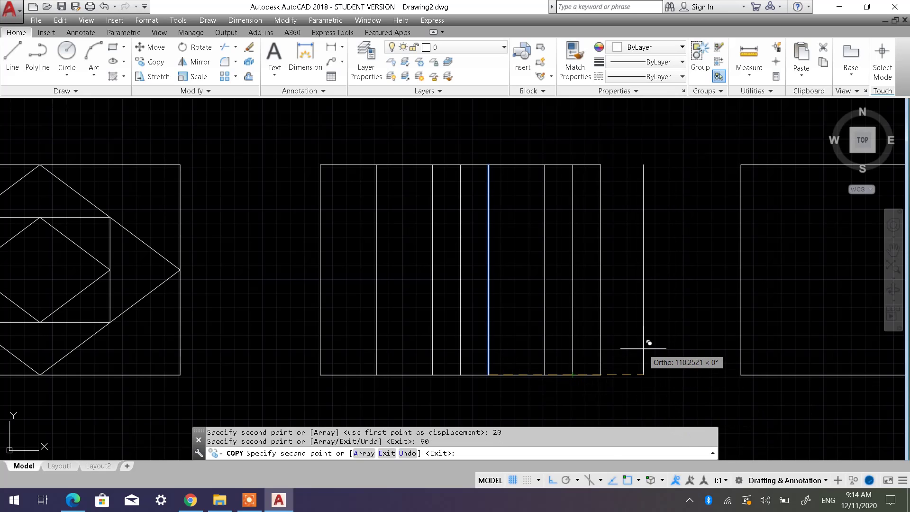
key("Escape")
key("Escape")
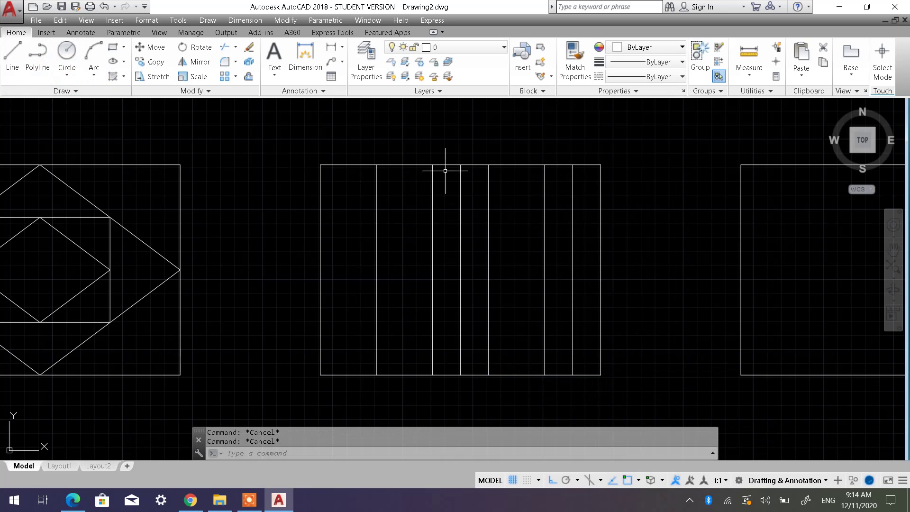
Draw a connected zigzag from the middle rectangle's lower-left corner to its upper-right corner, alternating between top and bottom endpoints of successive vertical lines.
scroll(585, 226, "down", 2)
scroll(544, 234, "up", 2)
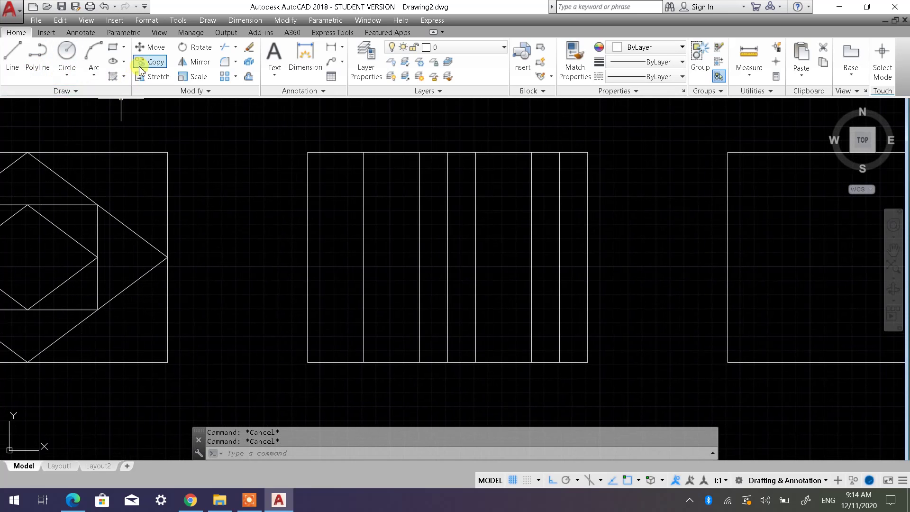
left_click(13, 63)
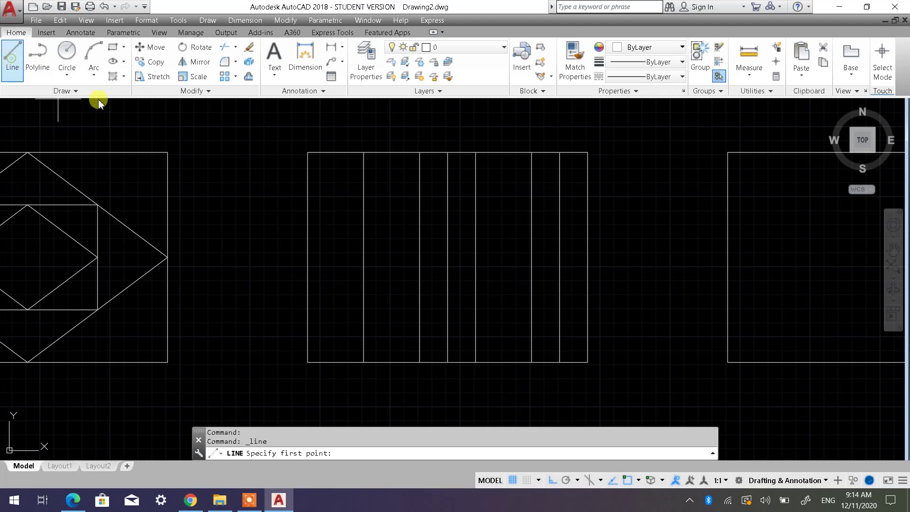
left_click(308, 362)
left_click(364, 151)
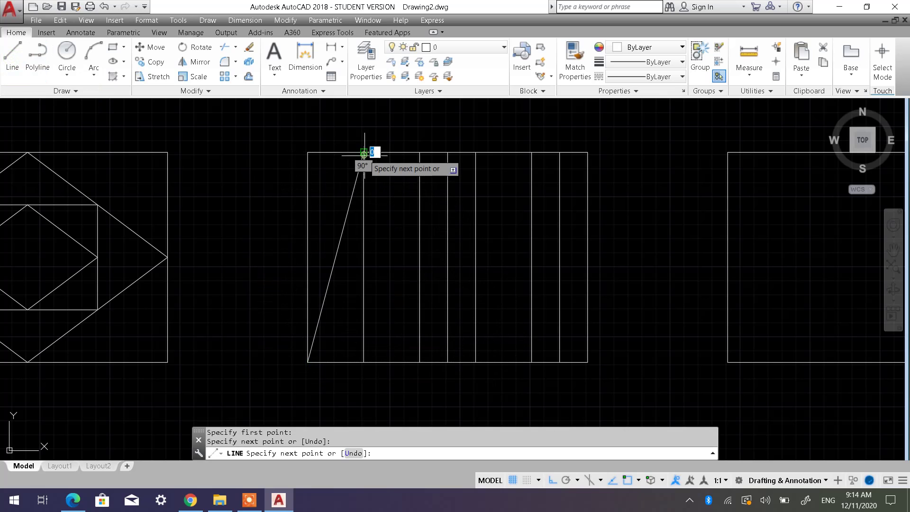
left_click(419, 362)
left_click(447, 152)
left_click(475, 362)
left_click(532, 152)
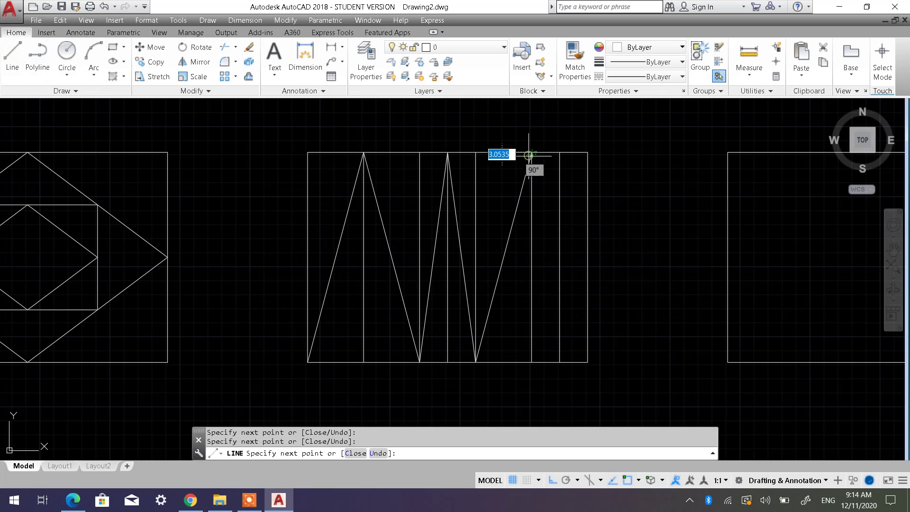
left_click(559, 362)
left_click(587, 152)
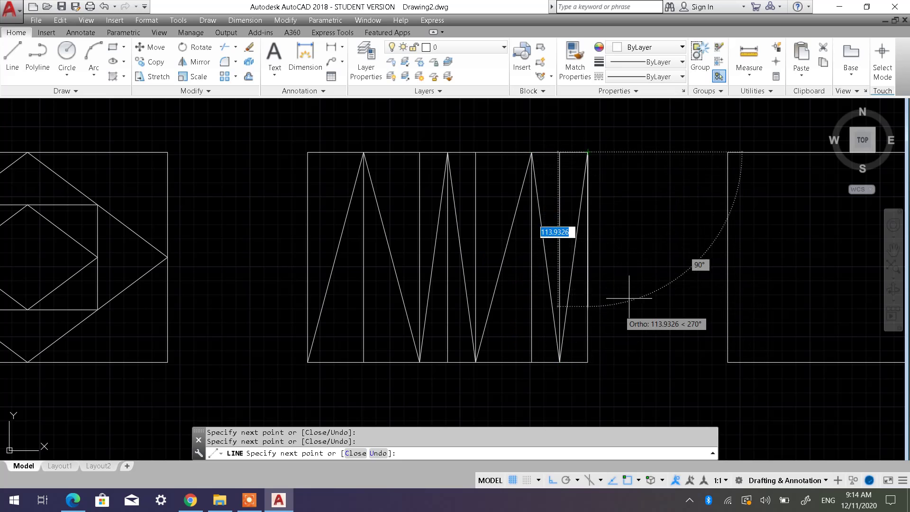
key("Escape")
key("Escape")
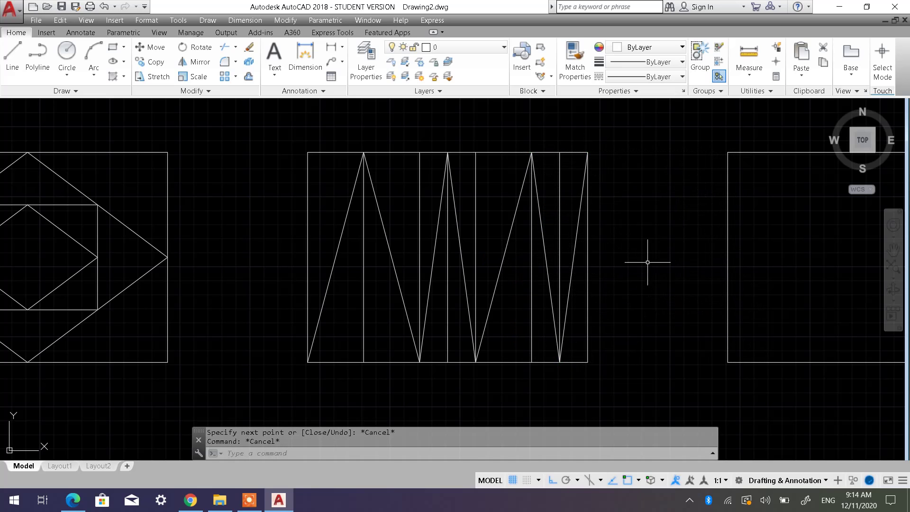
Erase the six interior vertical guide lines from the middle rectangle, leaving the zigzag in place.
left_click(561, 185)
left_click(531, 216)
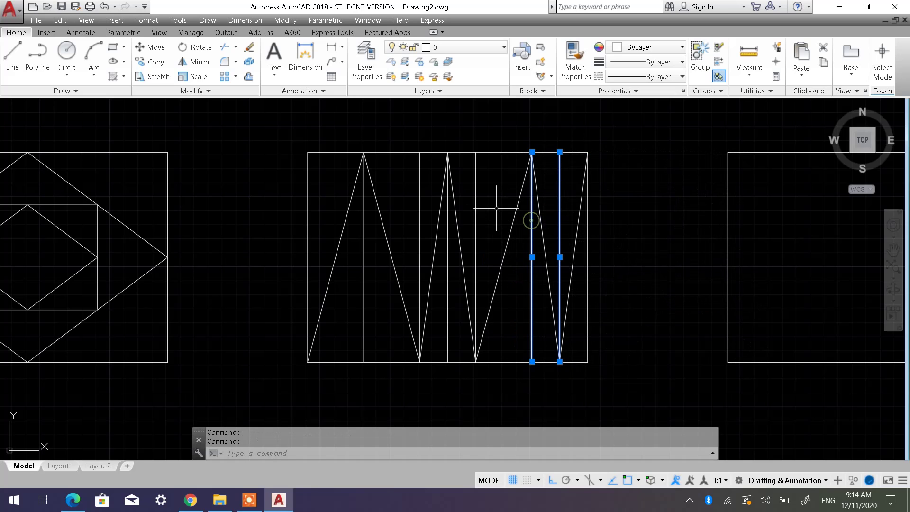
left_click(475, 194)
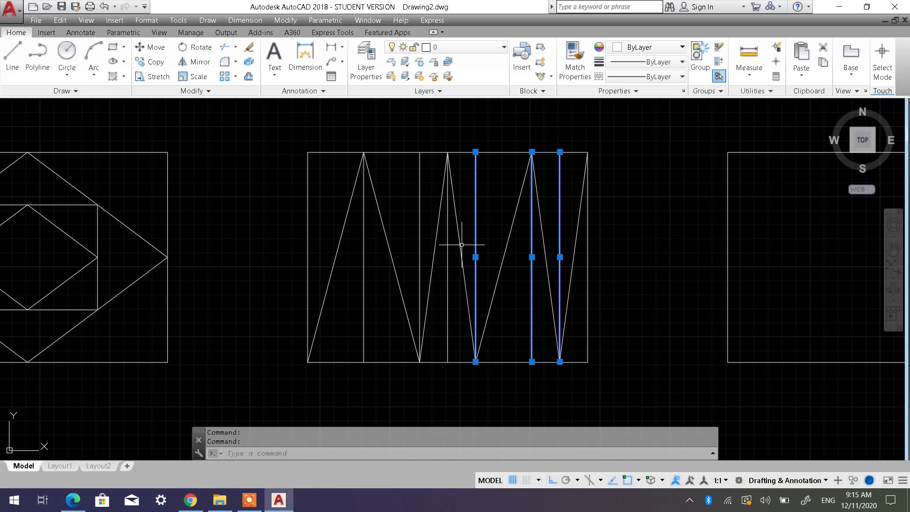
left_click(444, 254)
left_click(420, 204)
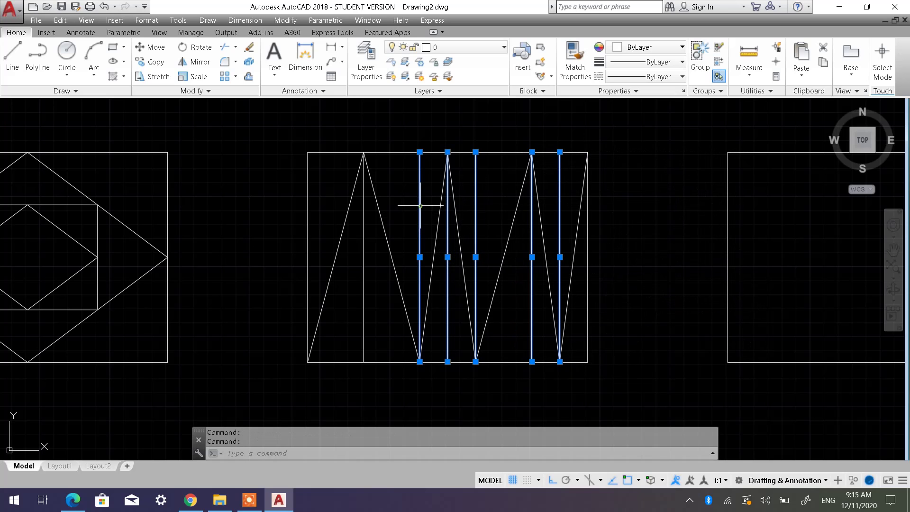
left_click(363, 251)
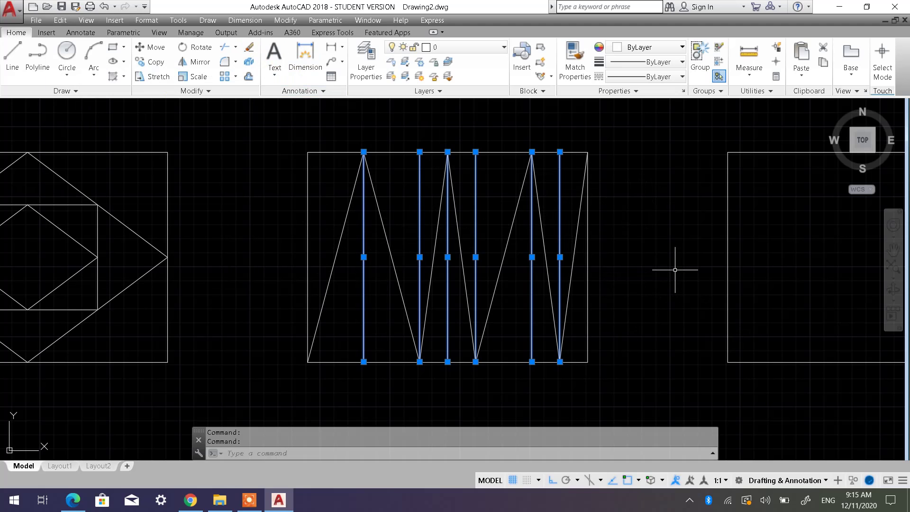
key("Delete")
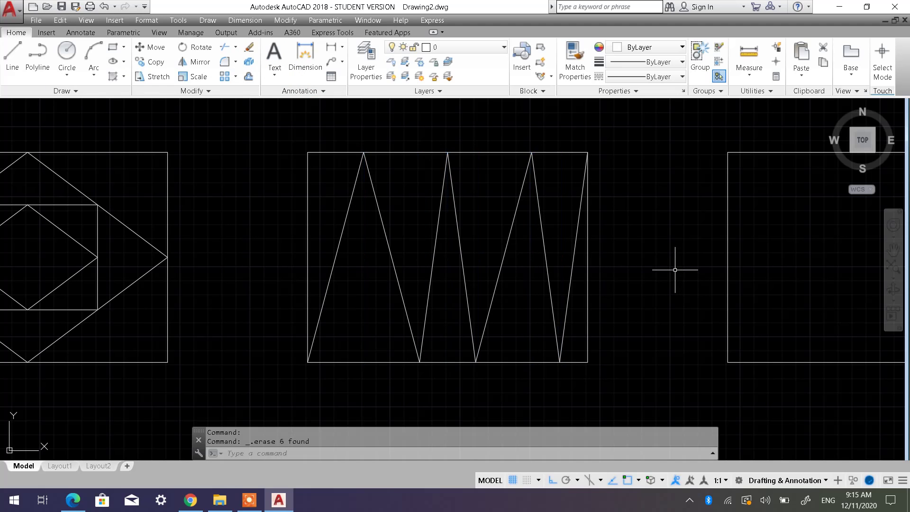
scroll(625, 271, "down", 2)
scroll(595, 264, "up", 2)
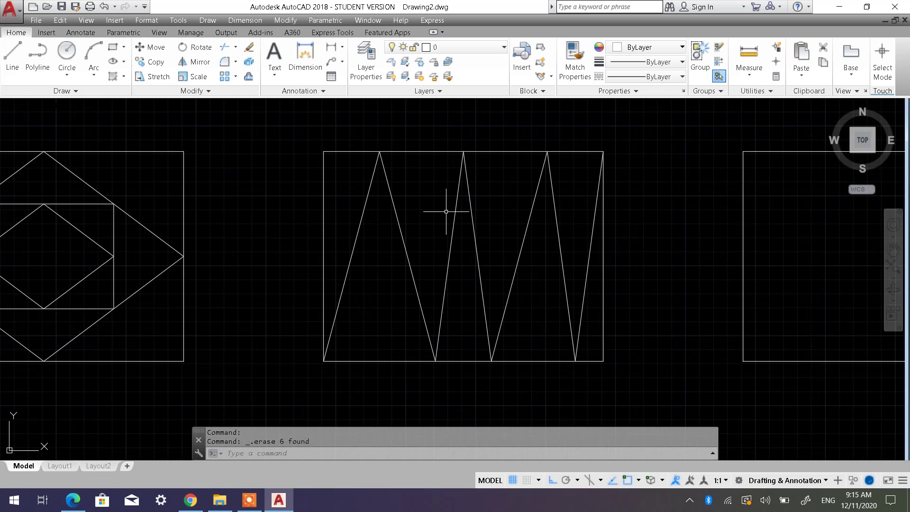
left_click(426, 152)
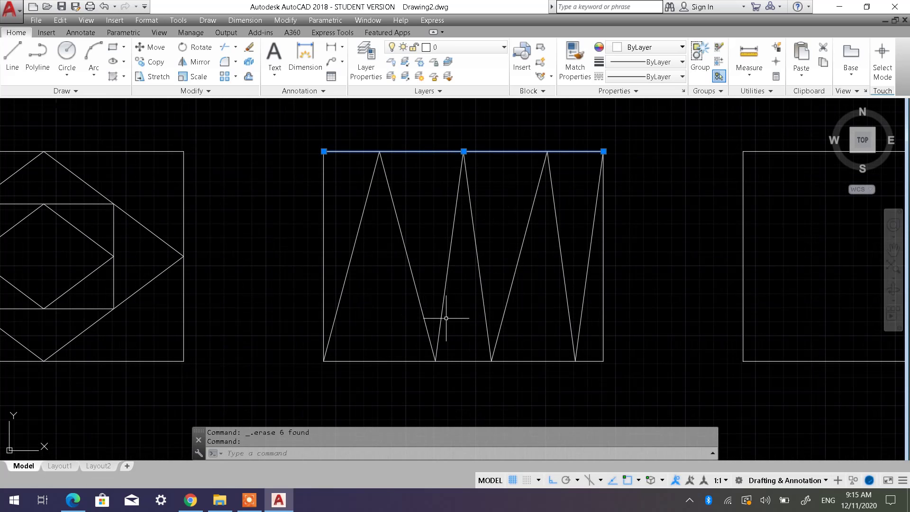
key("Escape")
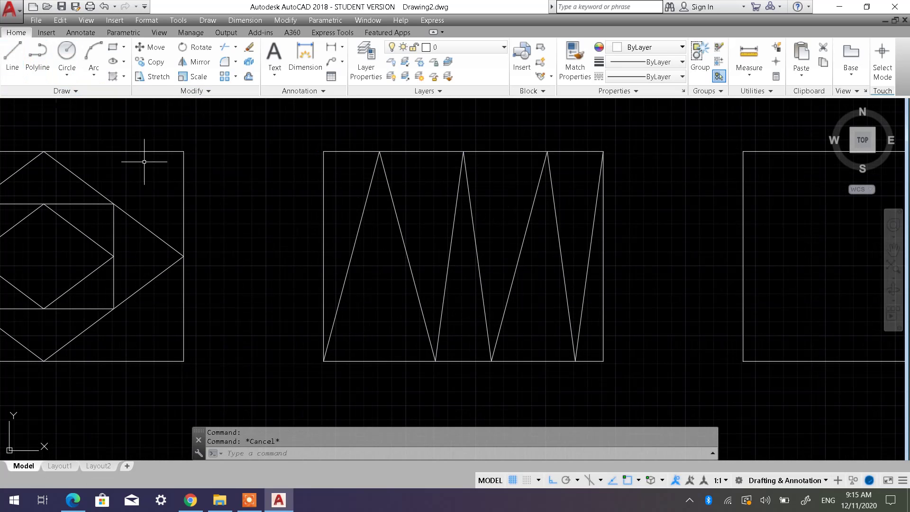
Draw a horizontal line across the middle rectangle between the midpoints of its left and right sides.
left_click(11, 60)
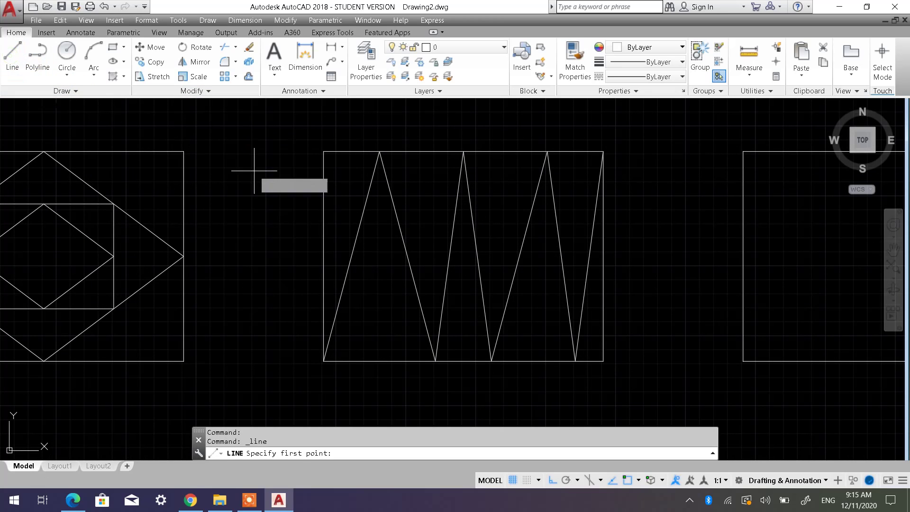
left_click(323, 256)
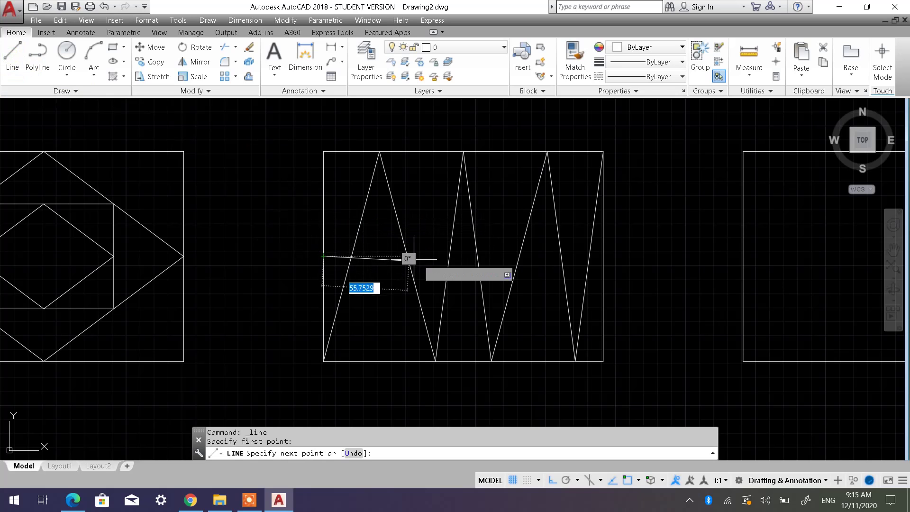
left_click(603, 257)
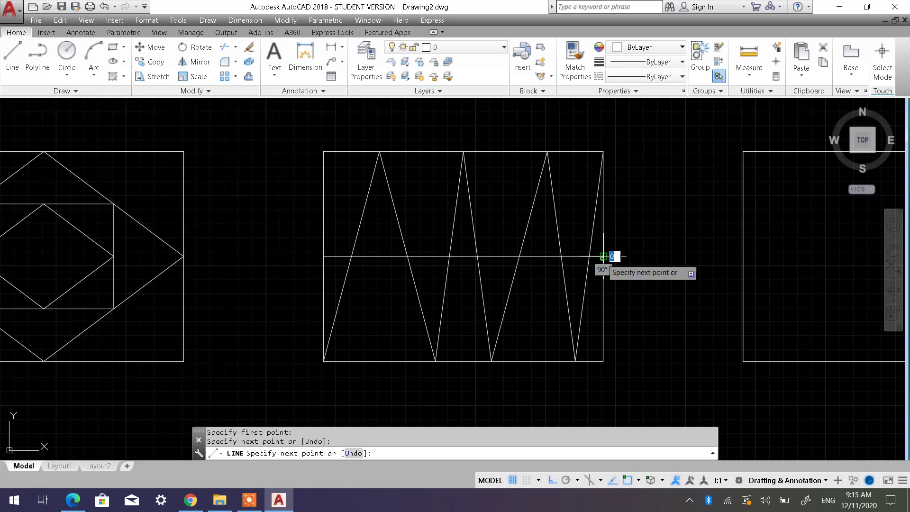
key("Escape")
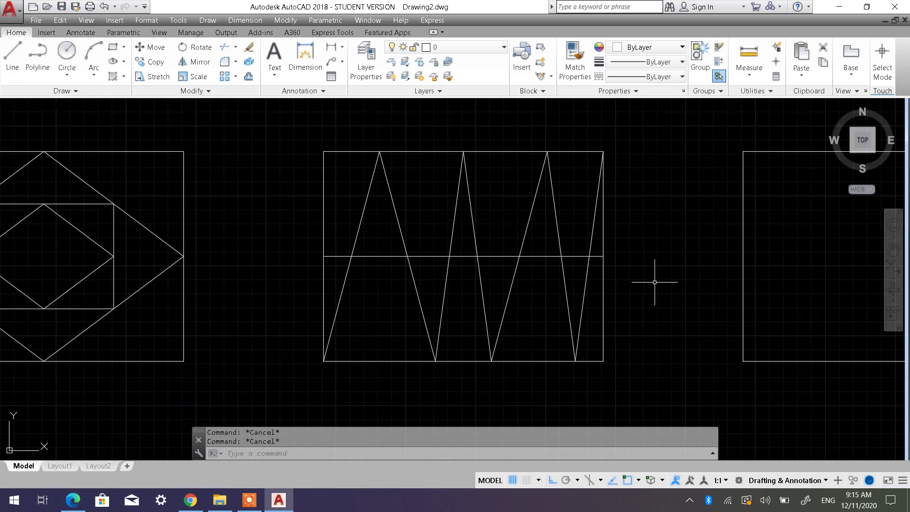
Draw two connected diagonals from the middle rectangle's upper-left corner to its right side's midpoint and back to its lower-left corner.
left_click(12, 55)
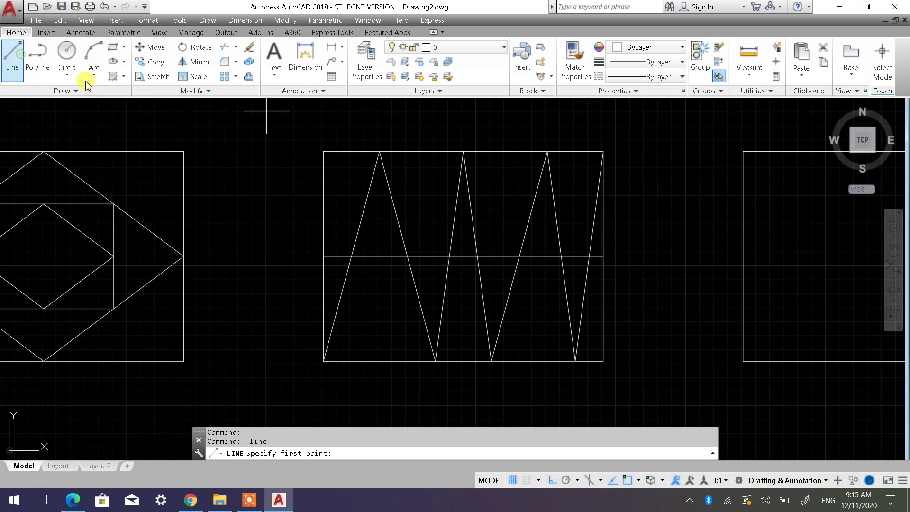
left_click(324, 151)
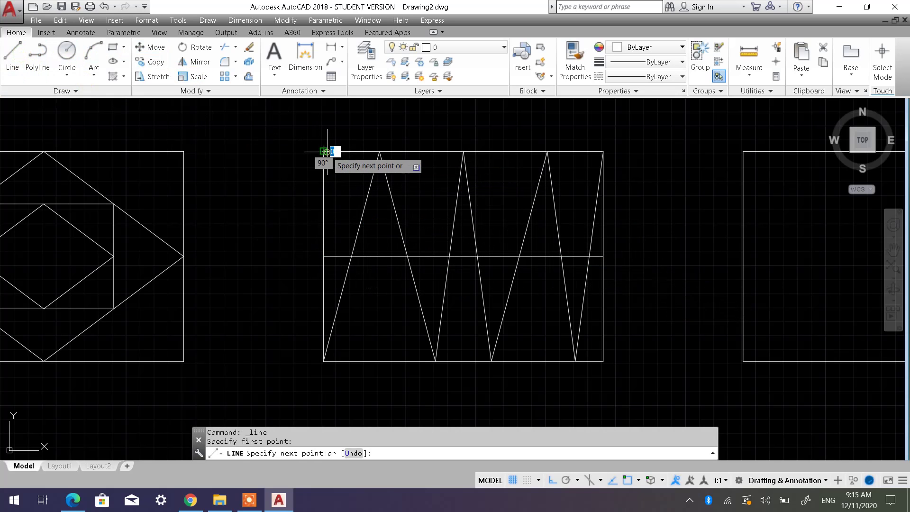
left_click(602, 256)
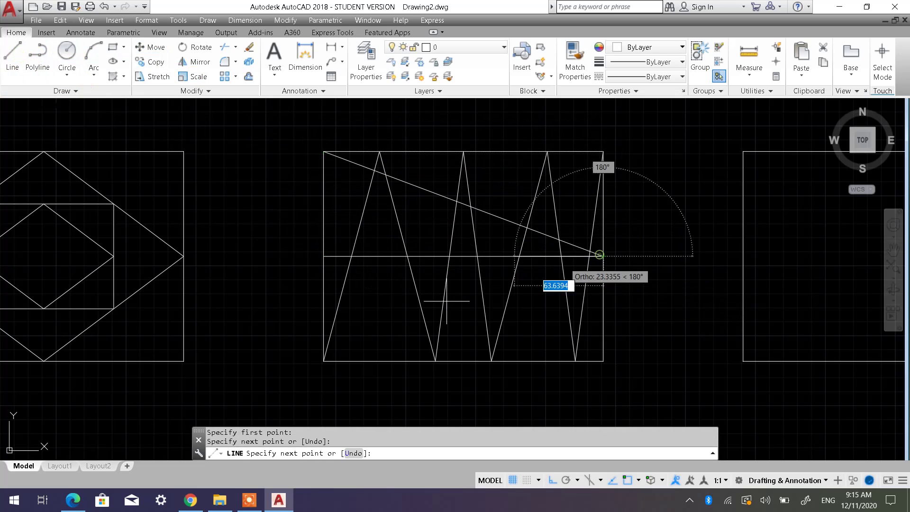
left_click(324, 360)
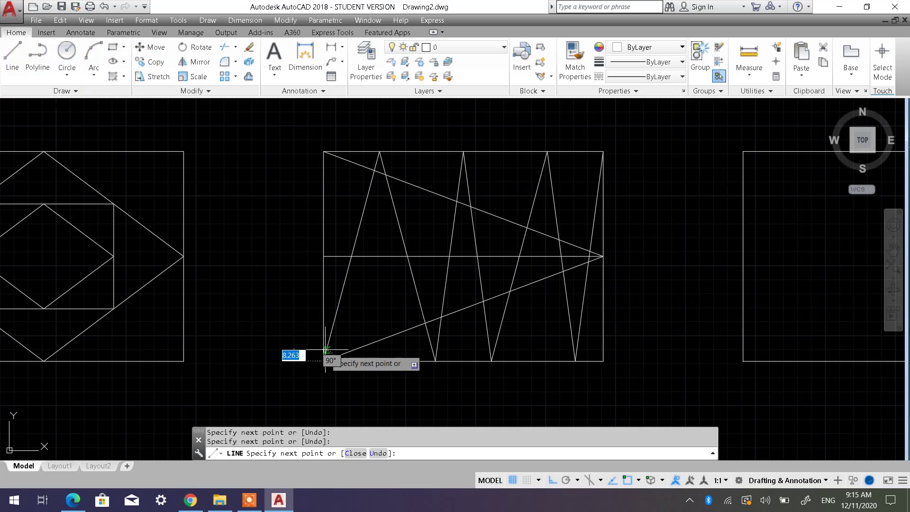
key("Escape")
Erase the horizontal middle line and the two diagonals meeting at the middle rectangle's right side.
left_click(505, 256)
key("Delete")
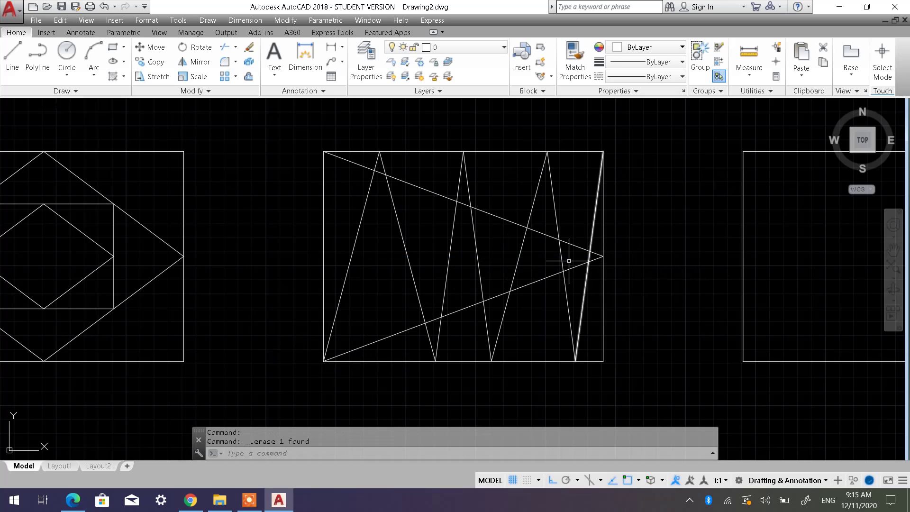
left_click(540, 232)
left_click(547, 276)
key("Delete")
Draw connected lines over the zigzag from the rectangle's upper-left corner to its right side's midpoint, ending at its lower-left corner.
left_click(12, 53)
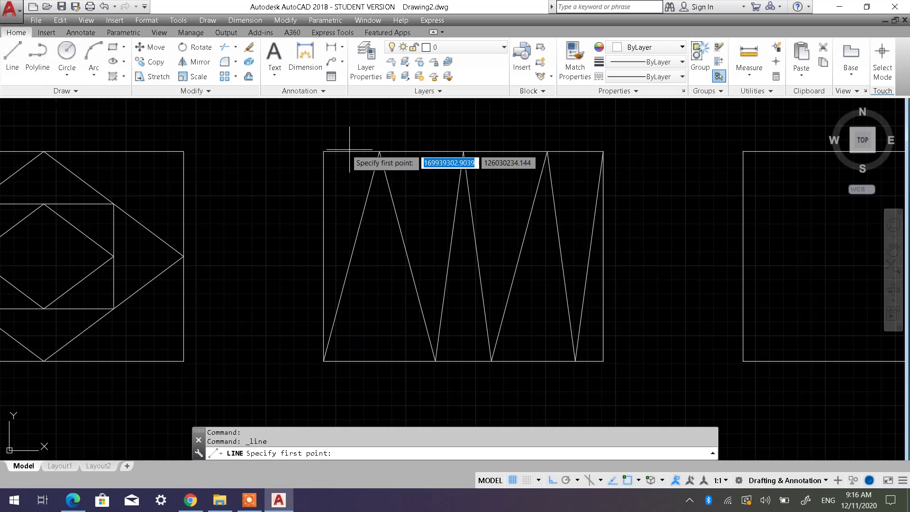
left_click(323, 152)
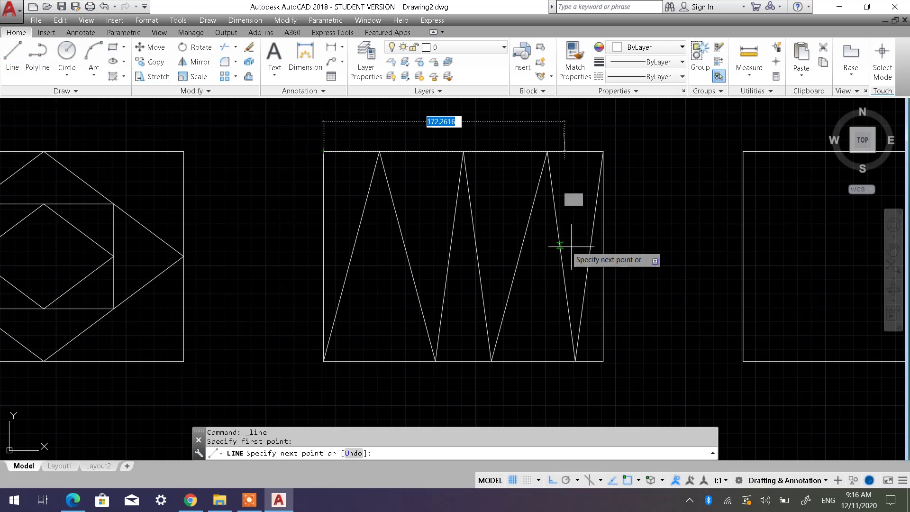
left_click(602, 256)
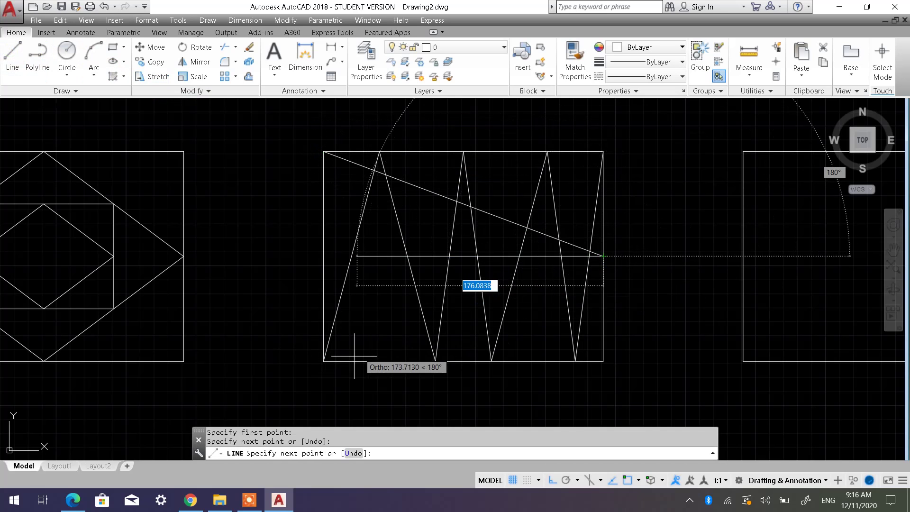
left_click(323, 360)
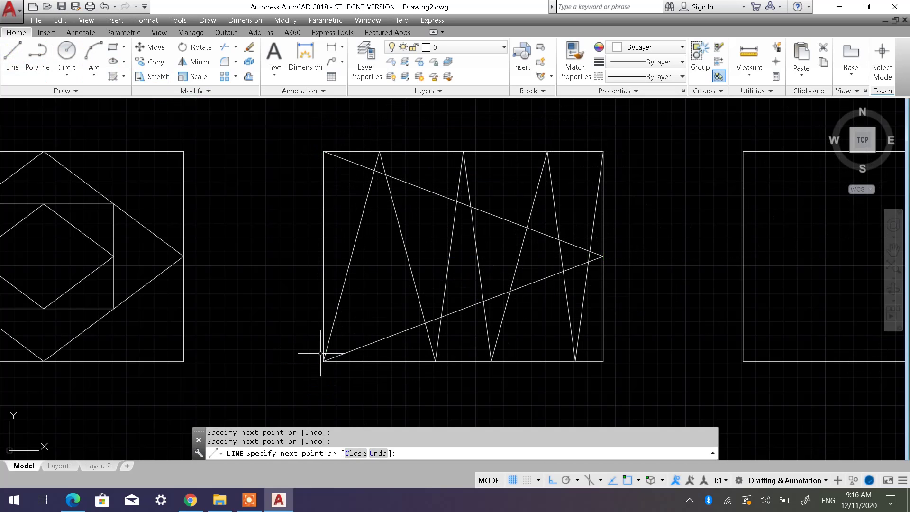
key("Escape")
scroll(689, 265, "down", 4)
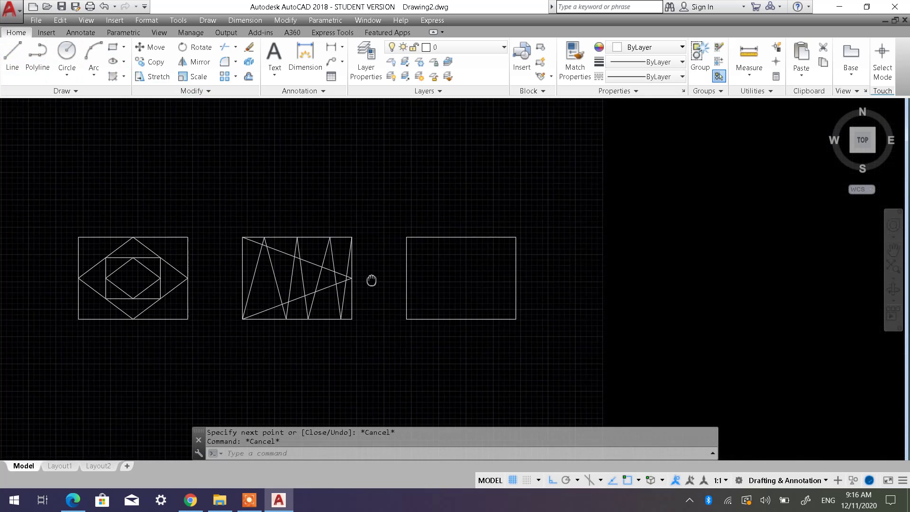
middle_click_drag(664, 264, 359, 281)
scroll(359, 282, "up", 2)
scroll(406, 287, "up", 2)
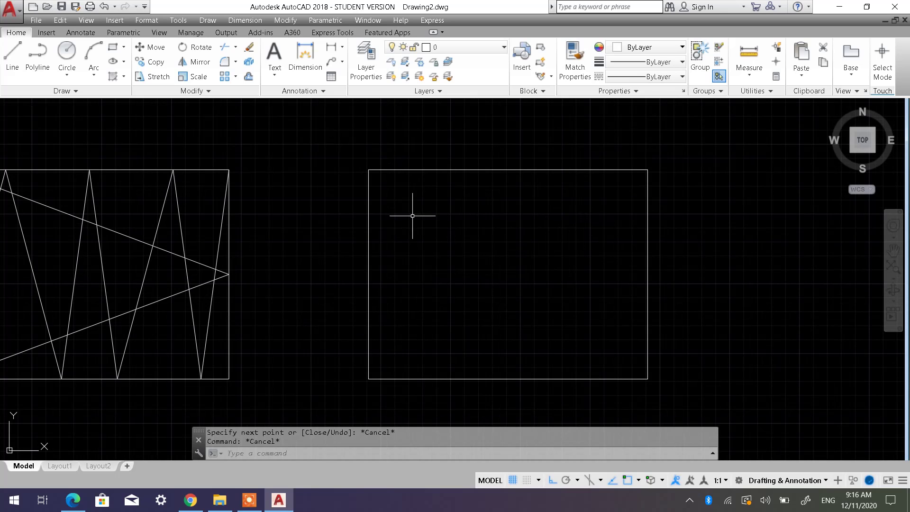
left_click(428, 169)
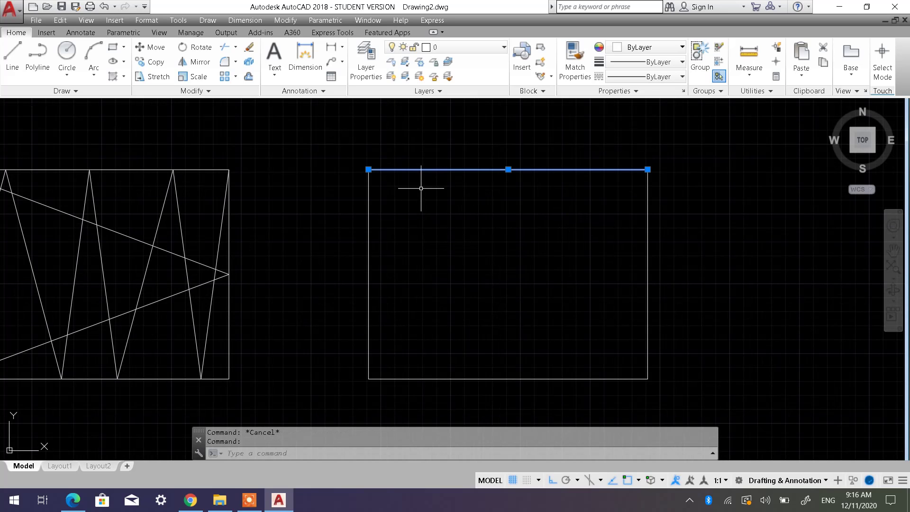
key("Escape")
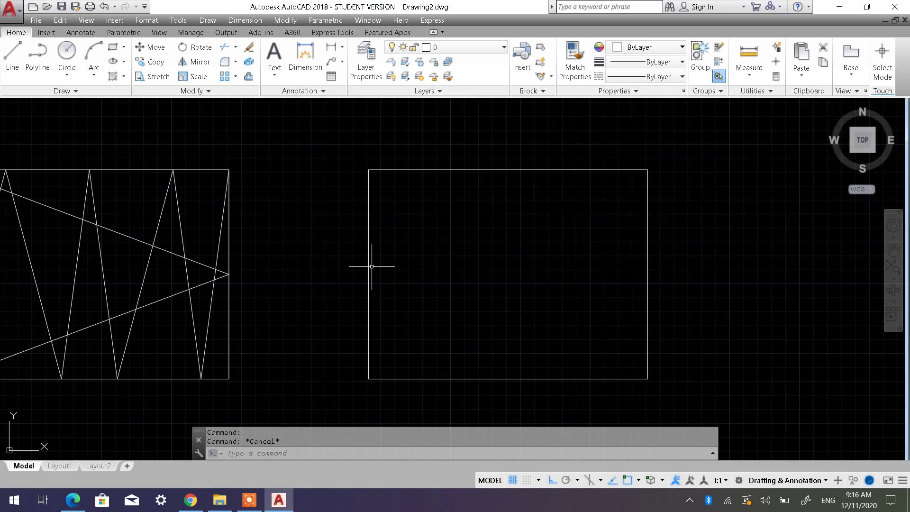
left_click(13, 55)
left_click(152, 62)
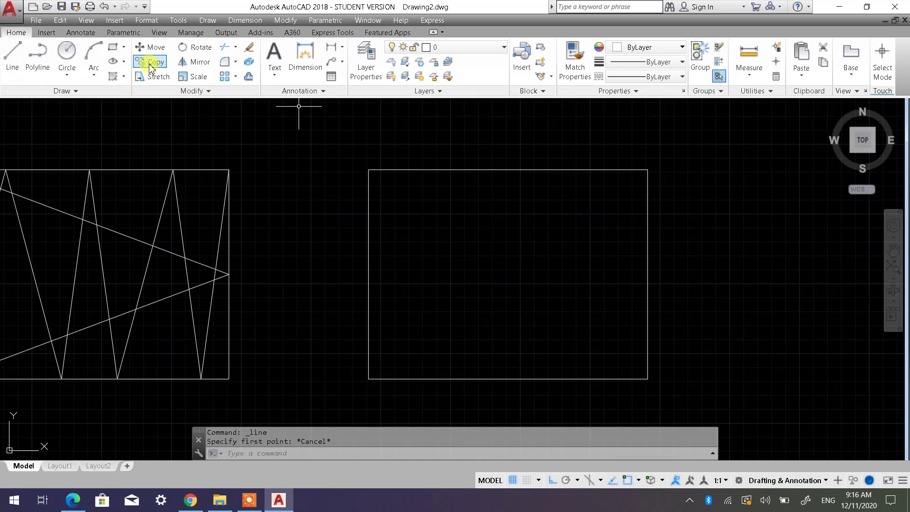
left_click(12, 56)
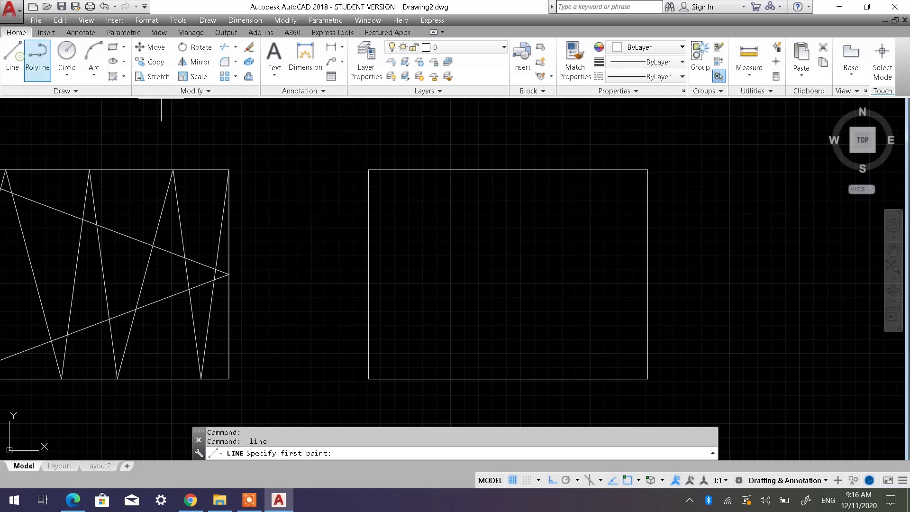
left_click(368, 278)
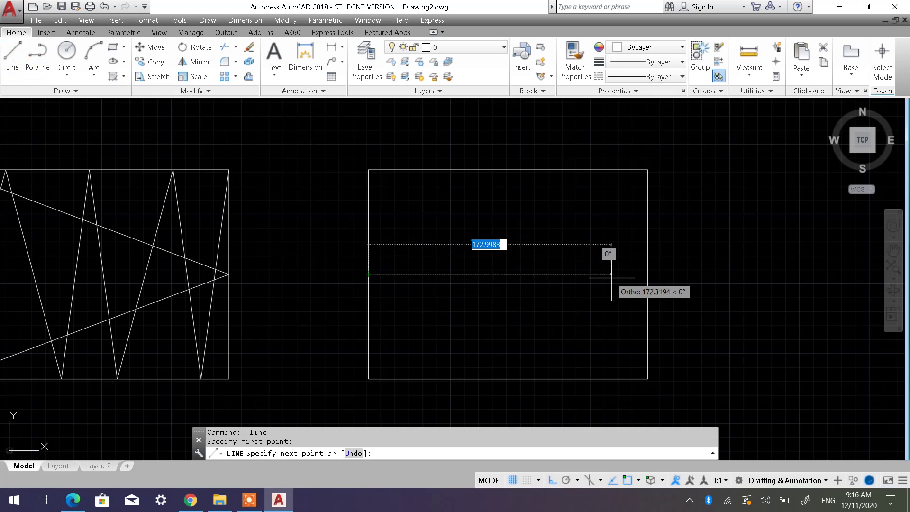
key("Escape")
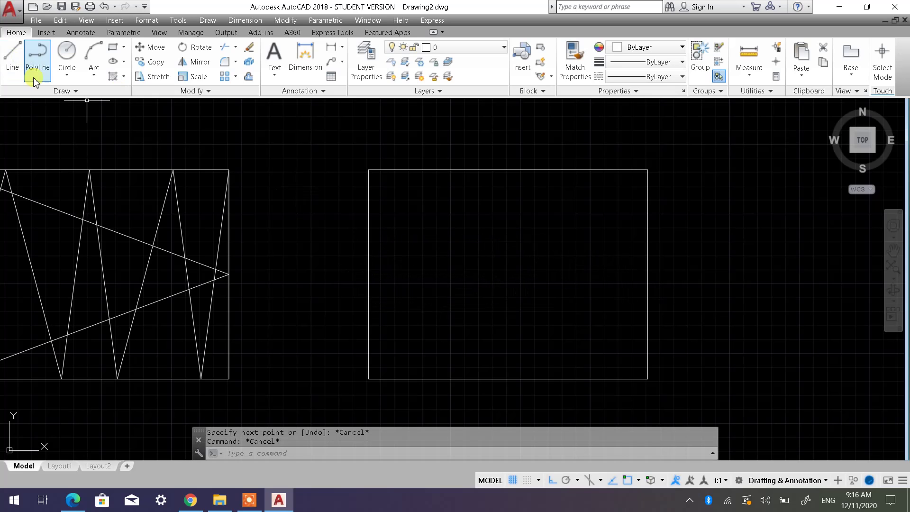
Copy the third rectangle's bottom side from its left endpoint to the midpoint of the rectangle's left side.
left_click(154, 63)
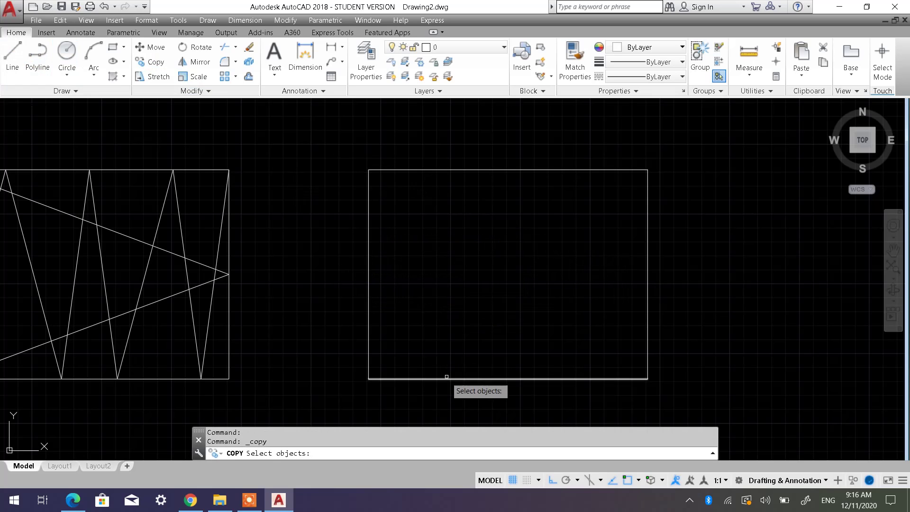
left_click(420, 379)
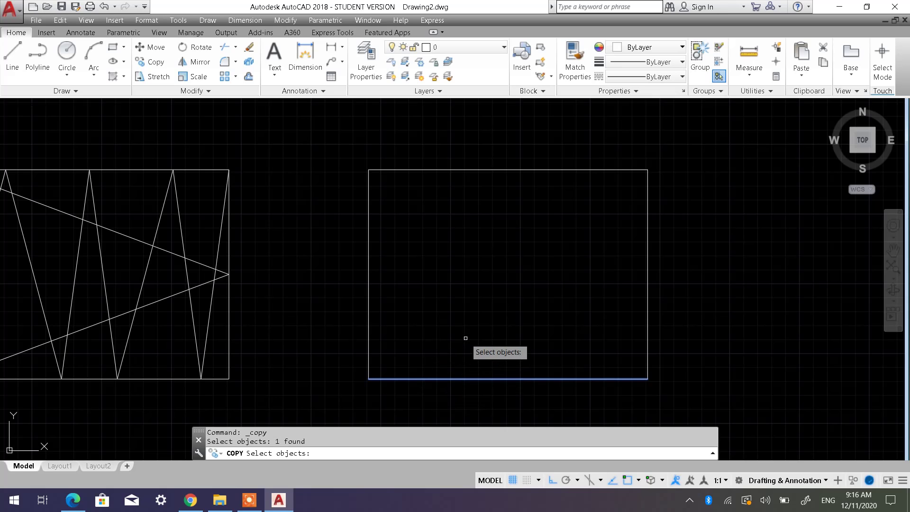
key("Return")
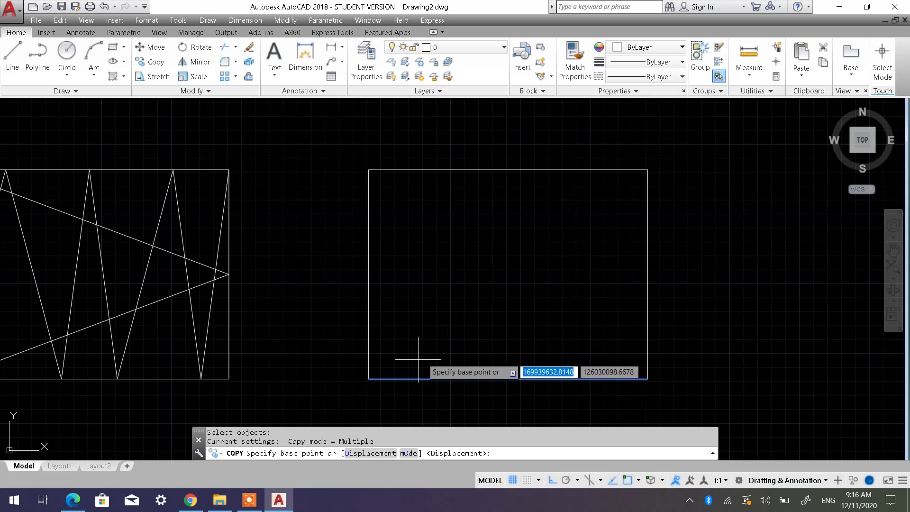
left_click(368, 379)
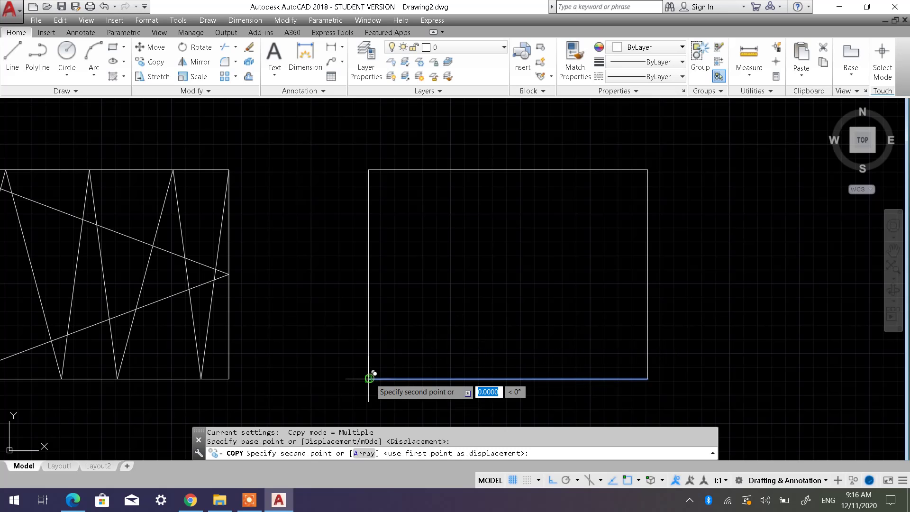
left_click(368, 274)
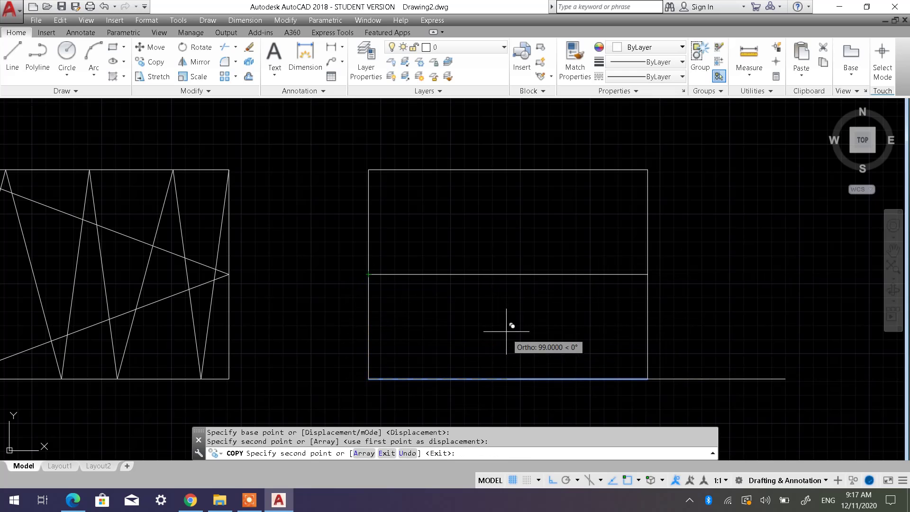
key("Escape")
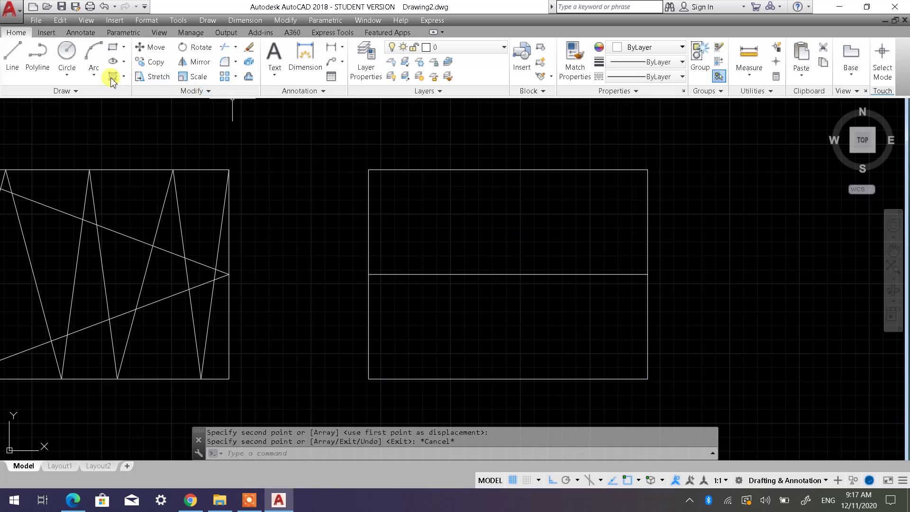
left_click(150, 61)
left_click(443, 170)
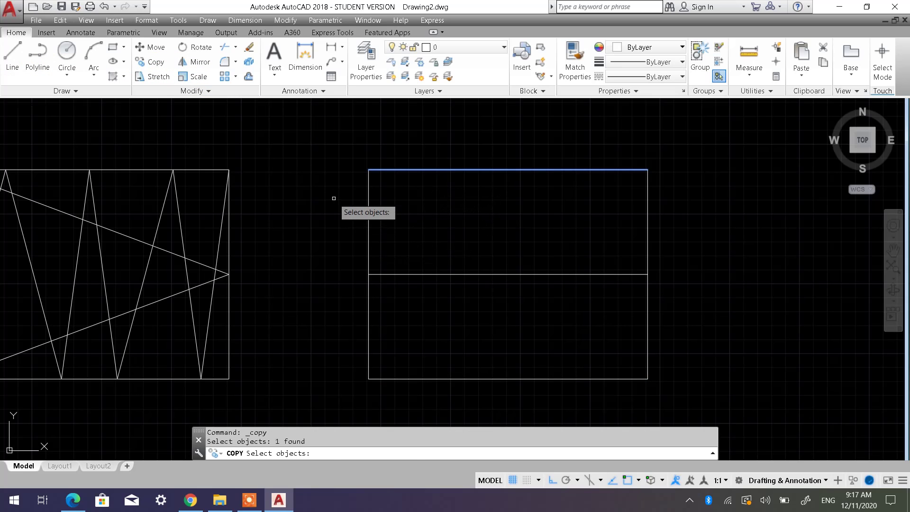
key("Return")
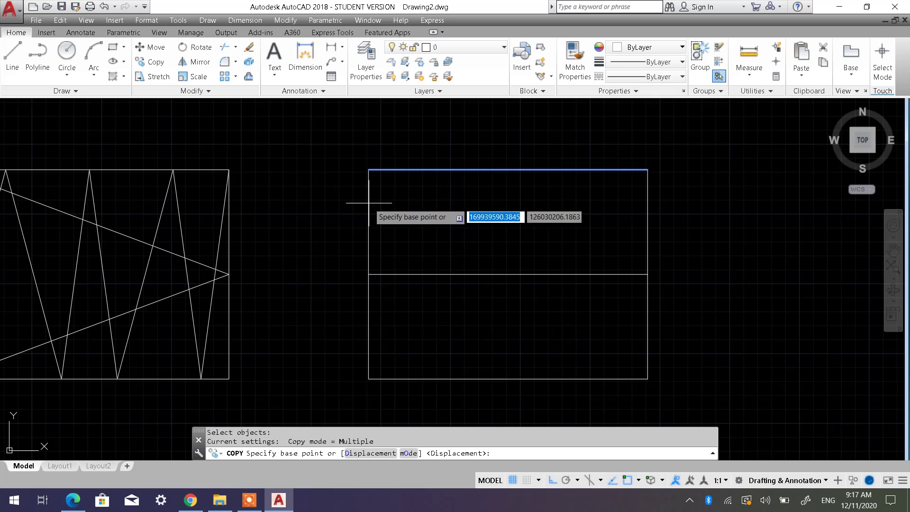
left_click(369, 169)
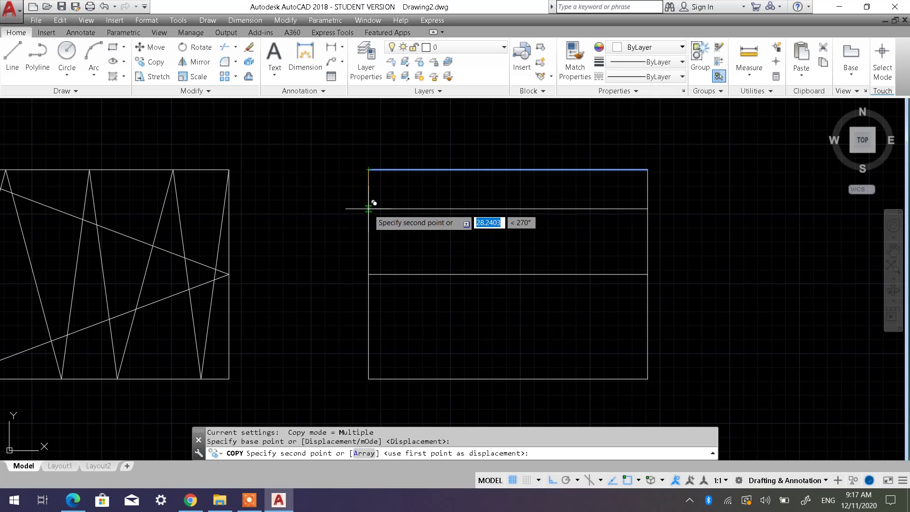
left_click(413, 274)
key("Escape")
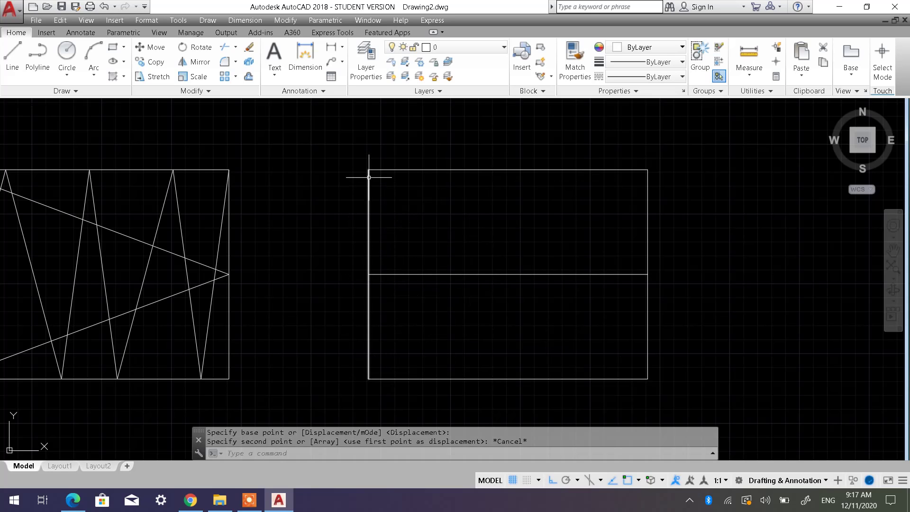
left_click(368, 222)
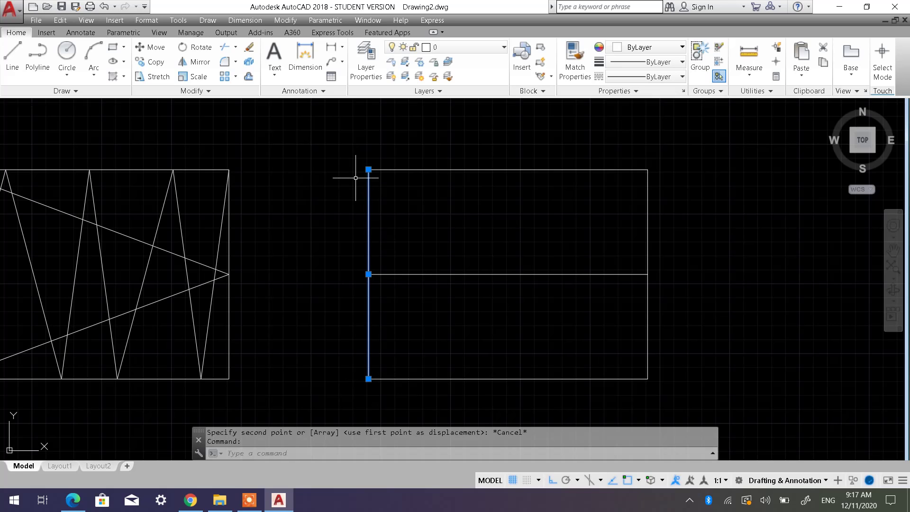
key("Escape")
Draw a vertical line from the midpoint of the third rectangle's top side to the horizontal middle line.
left_click(12, 56)
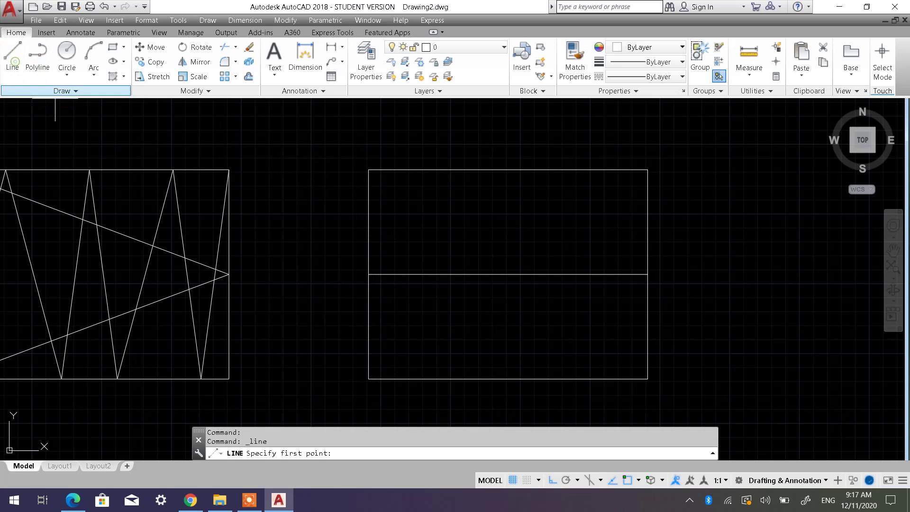
left_click(508, 169)
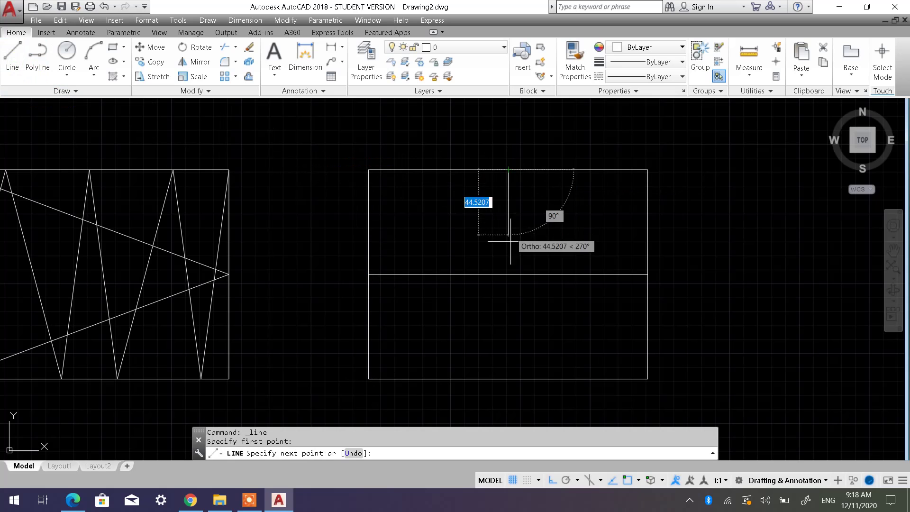
left_click(508, 275)
key("Escape")
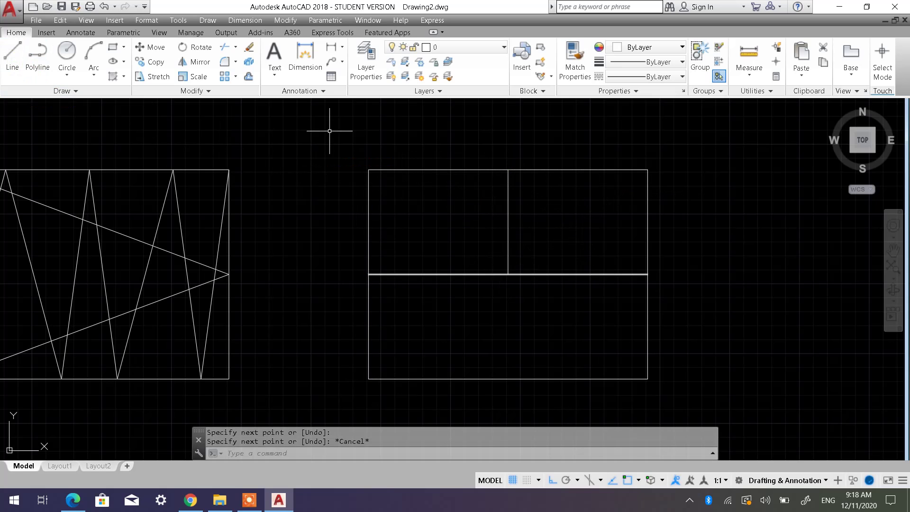
left_click(12, 56)
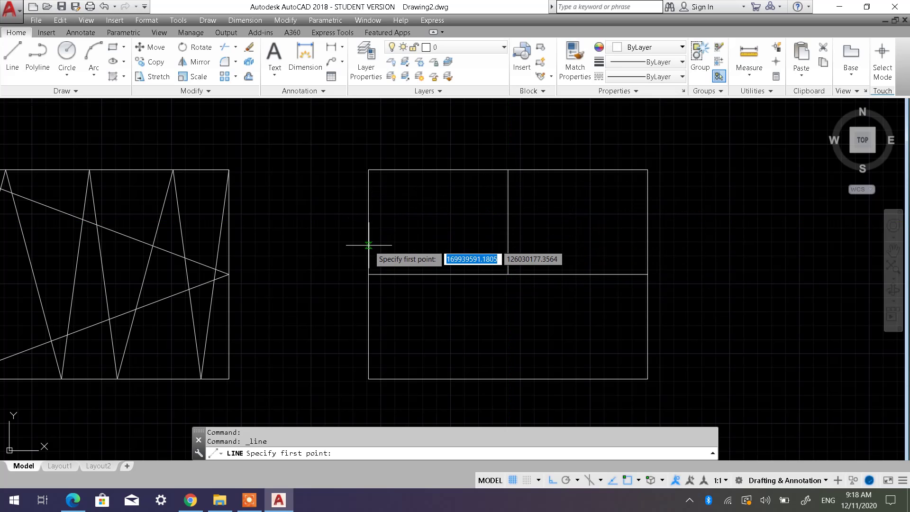
key("Escape")
left_click(368, 217)
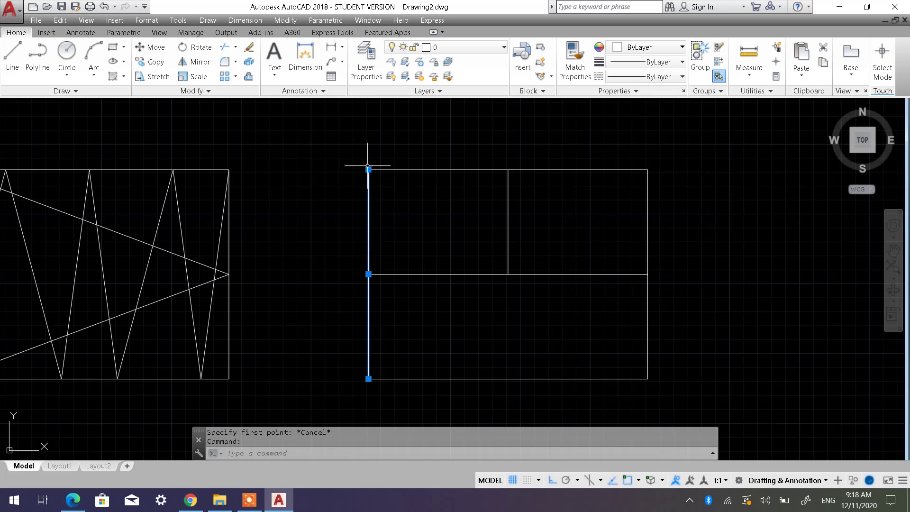
key("Escape")
left_click(368, 266)
key("Escape")
Erase the short vertical line in the upper half of the third rectangle.
left_click(528, 223)
left_click(494, 225)
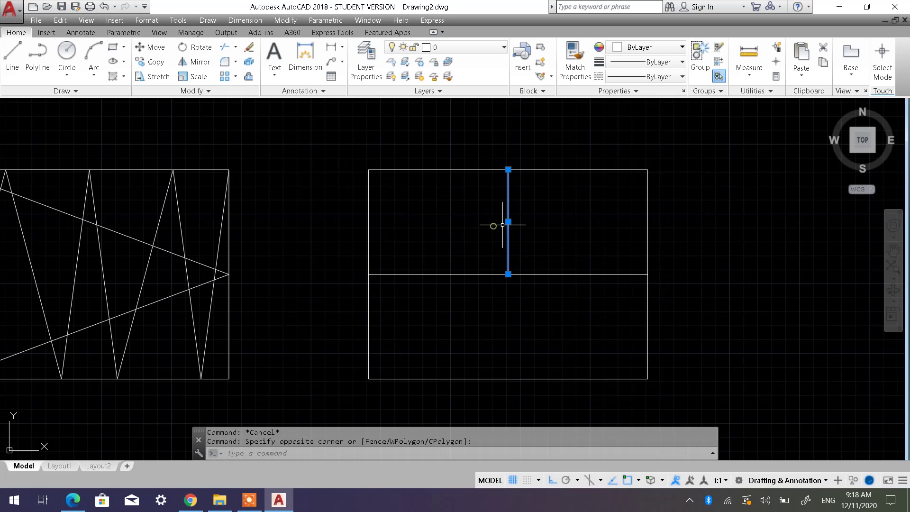
key("Delete")
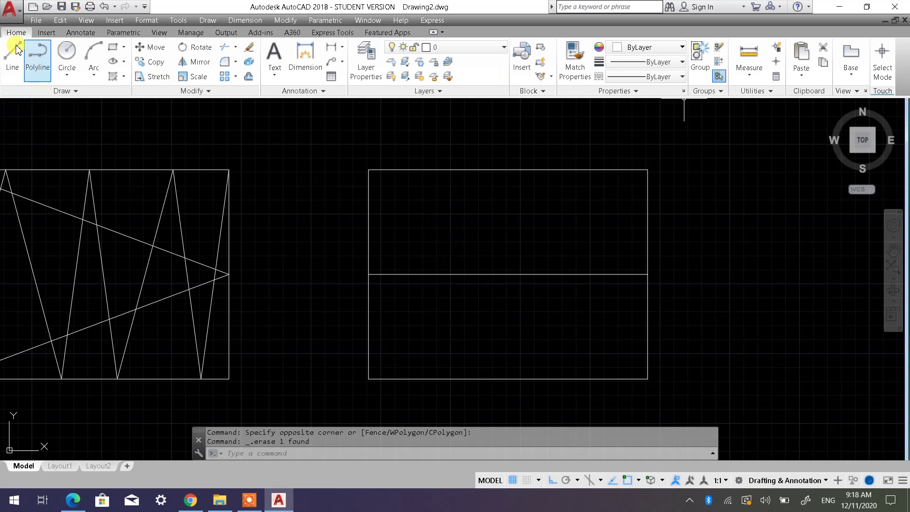
Measure the distance from the third rectangle's upper-left corner to the midpoint of its left side.
left_click(747, 77)
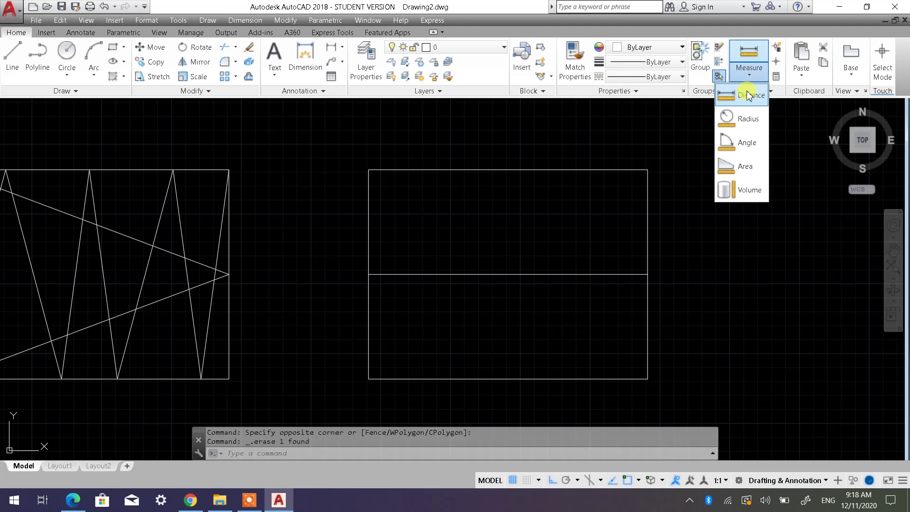
left_click(746, 97)
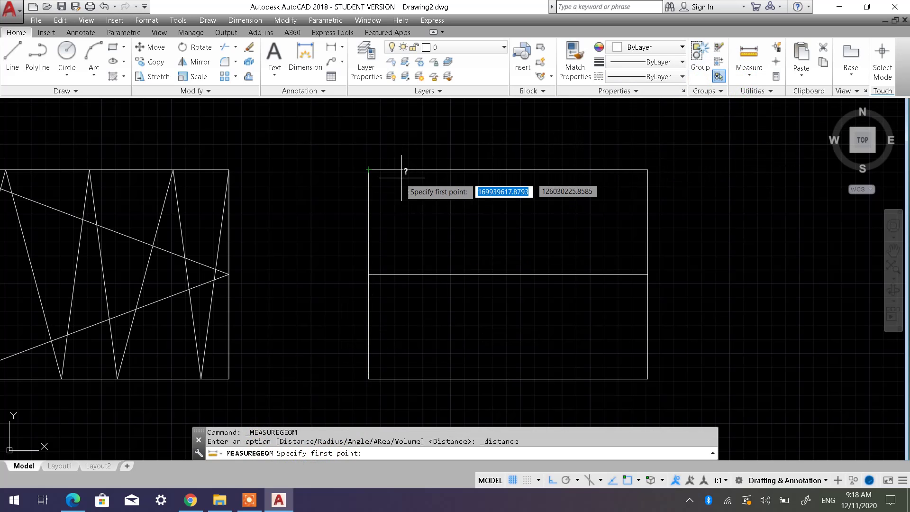
left_click(369, 168)
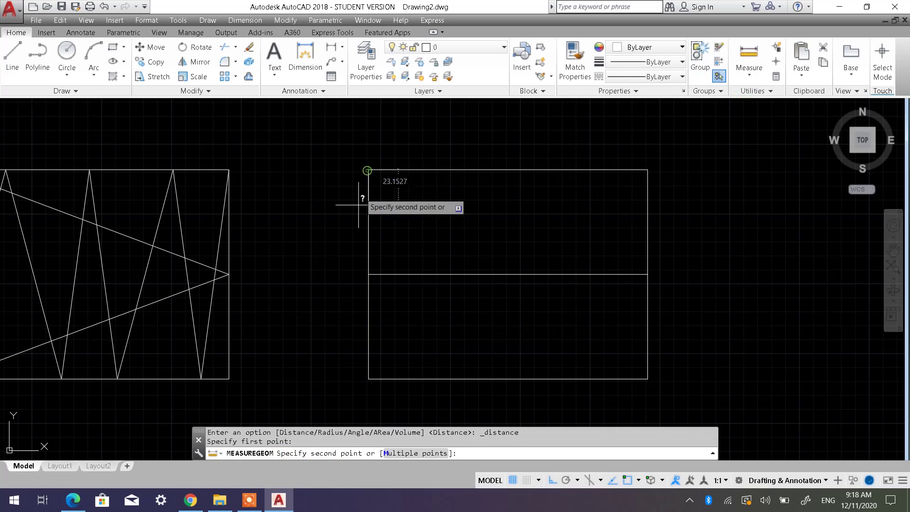
left_click(368, 274)
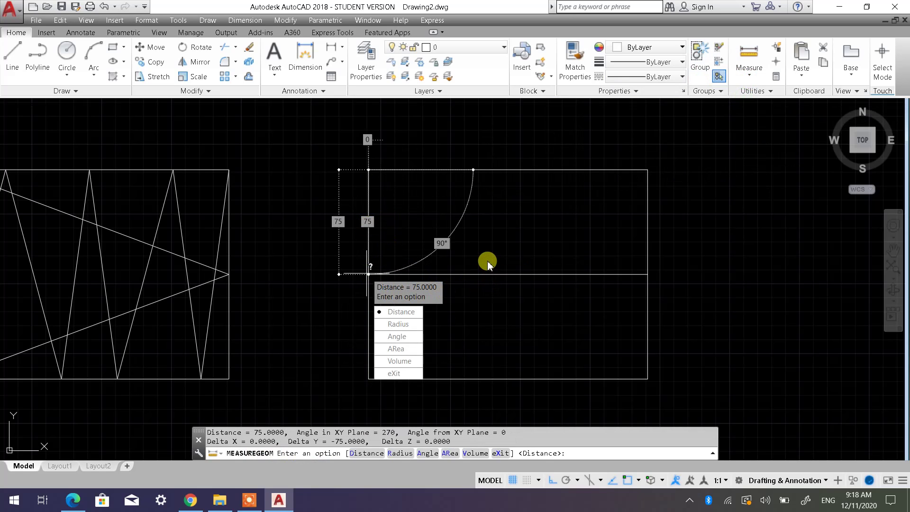
key("Escape")
key("Escape")
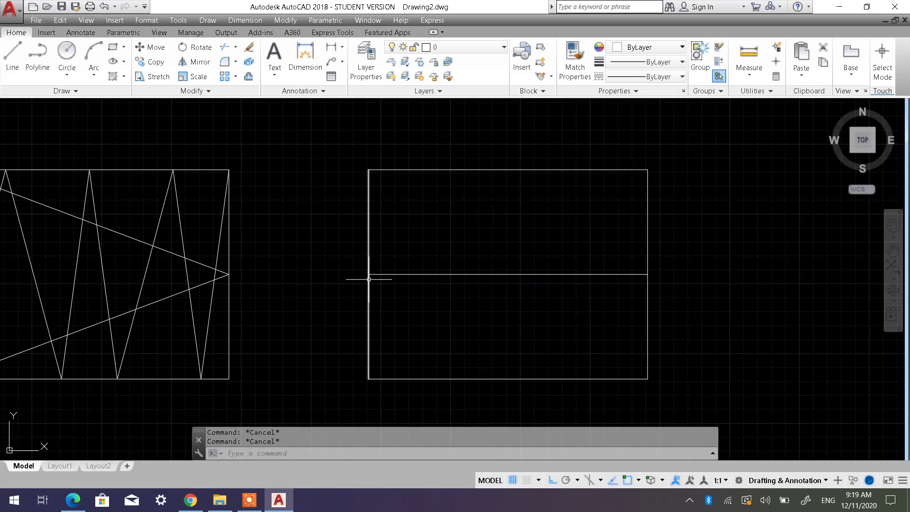
left_click(369, 222)
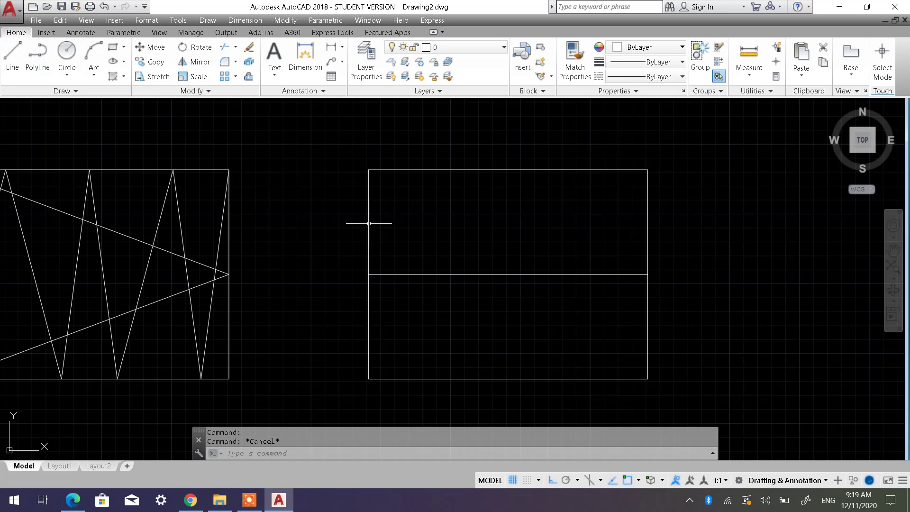
left_click(153, 62)
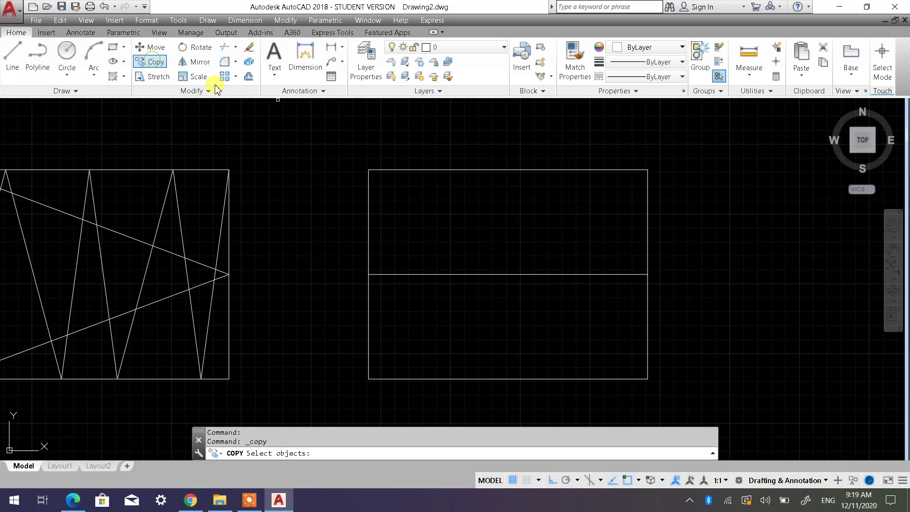
left_click(410, 169)
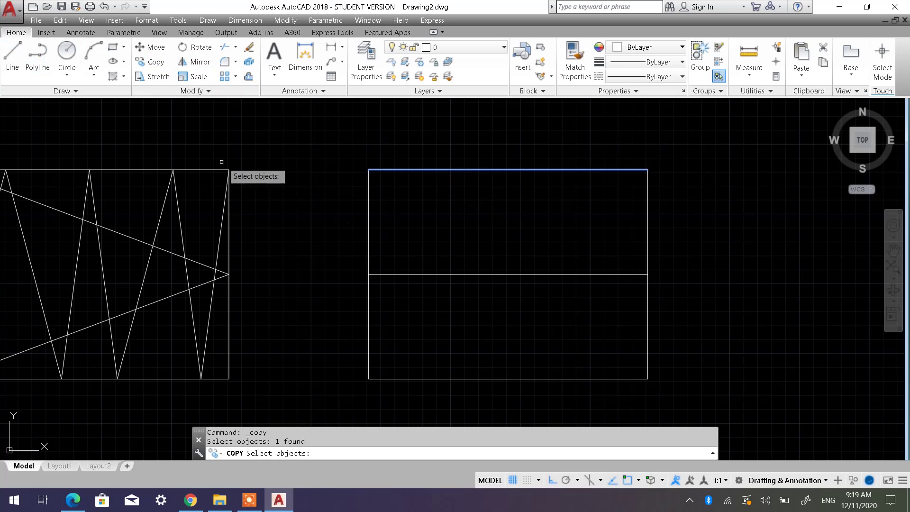
key("Escape")
key("Escape")
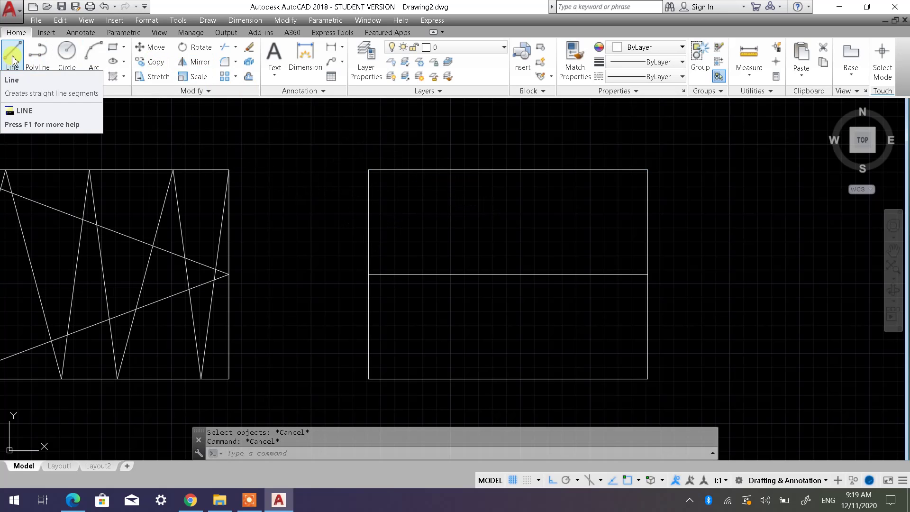
left_click(12, 59)
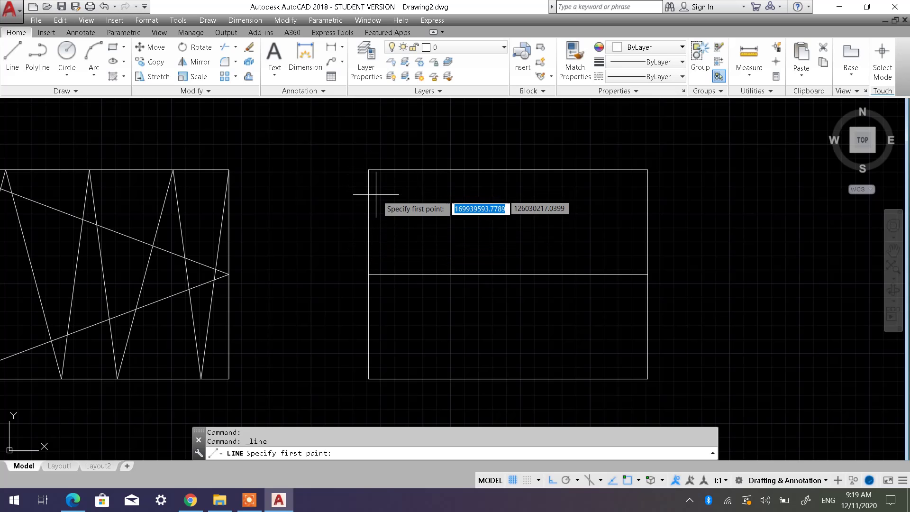
key("Escape")
key("Escape")
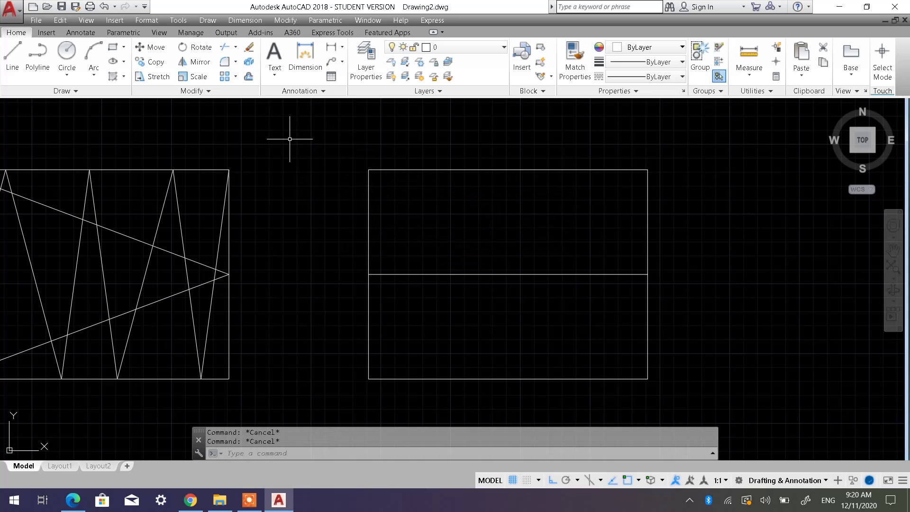
Copy the third rectangle's top side straight down by 37.5 from its left endpoint with Ortho on.
left_click(152, 62)
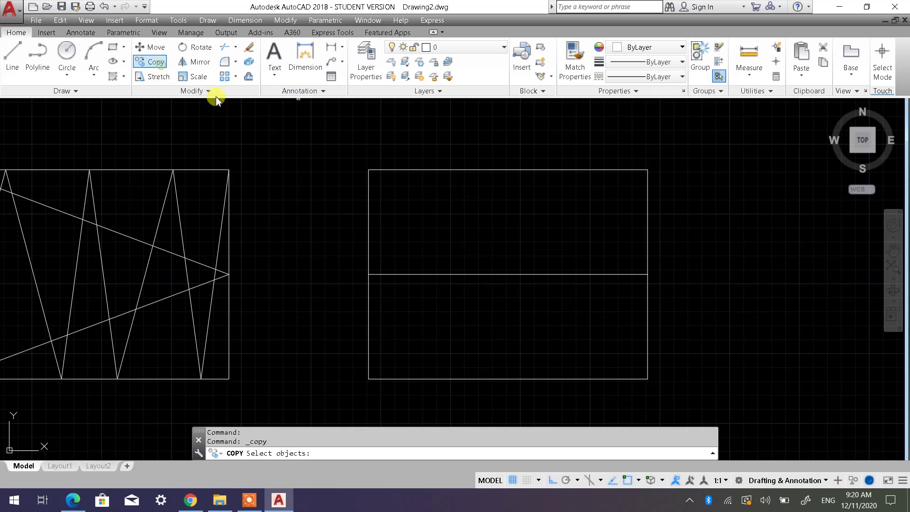
left_click(423, 170)
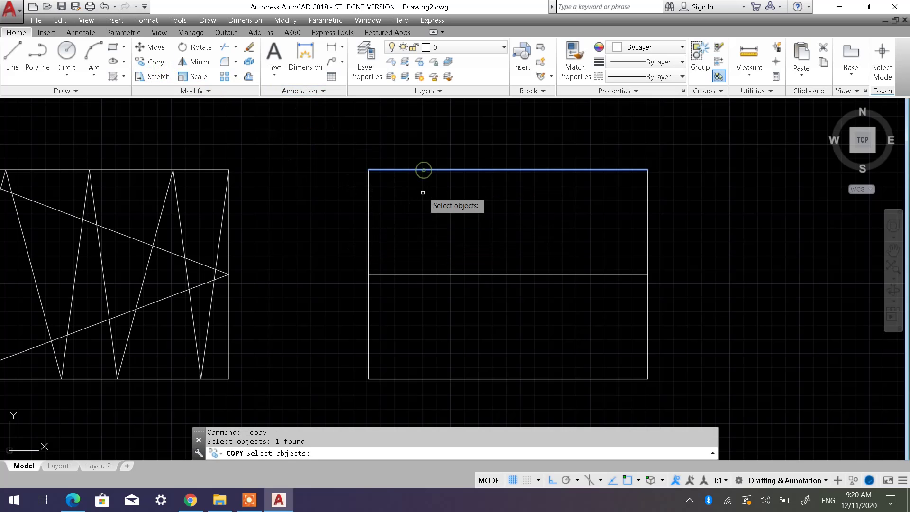
key("Return")
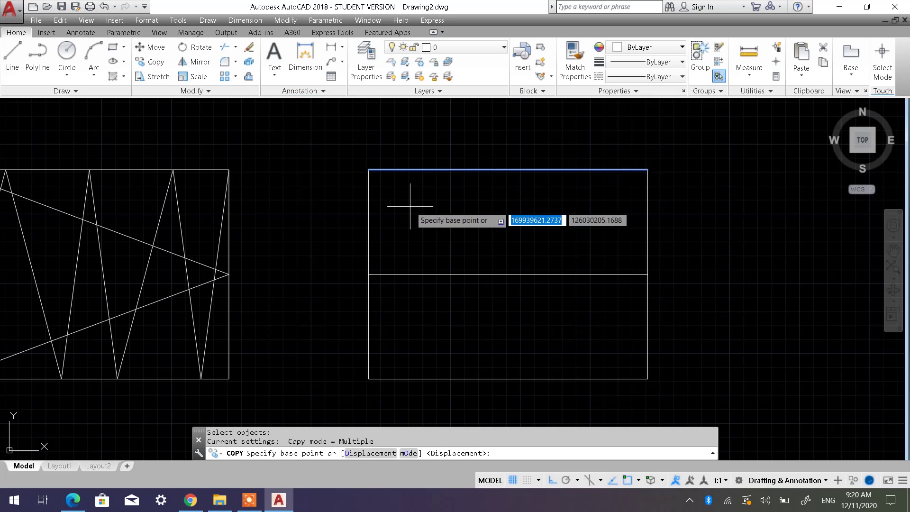
left_click(368, 169)
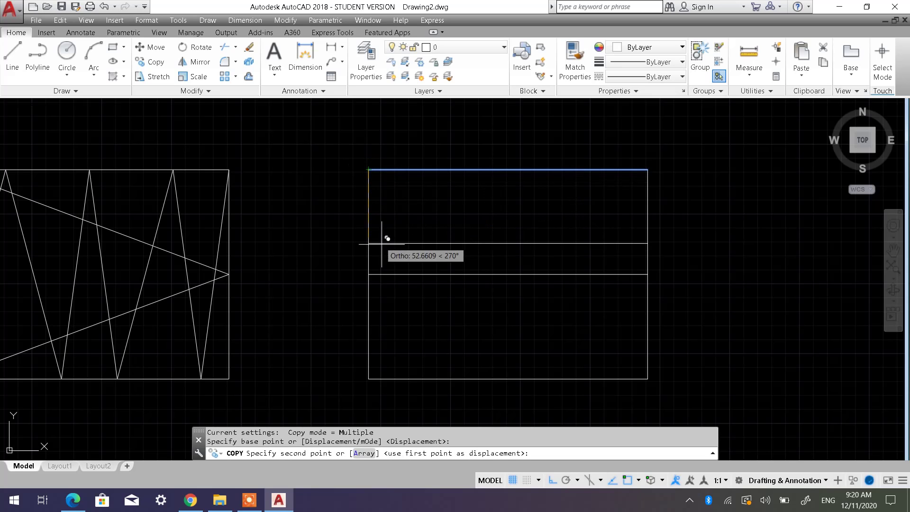
left_click(552, 481)
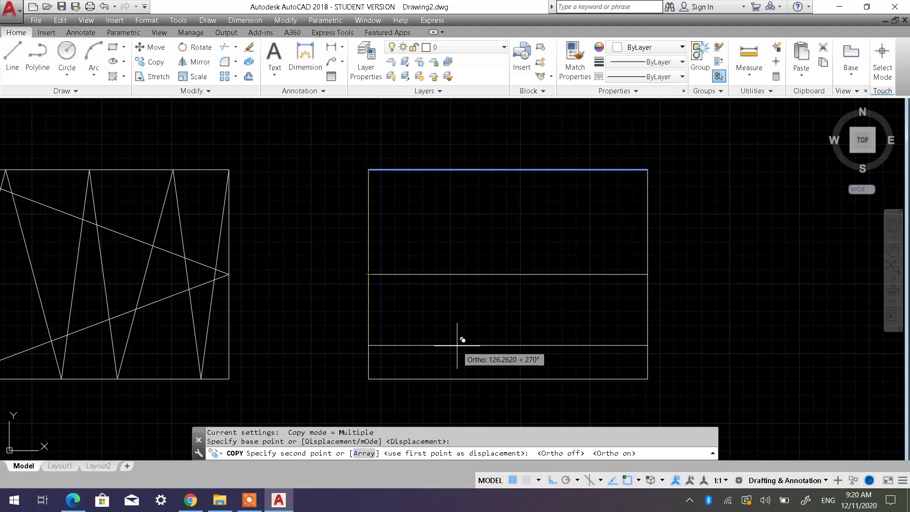
type("37.5")
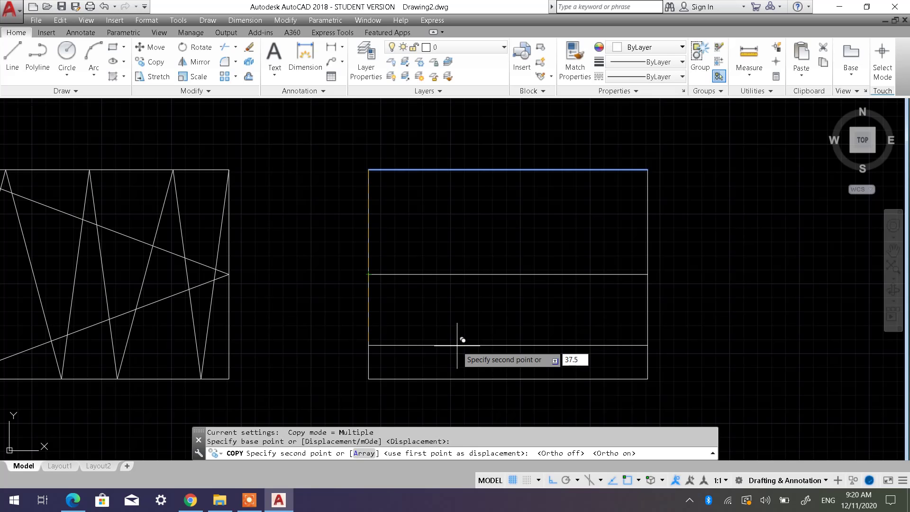
key("Return")
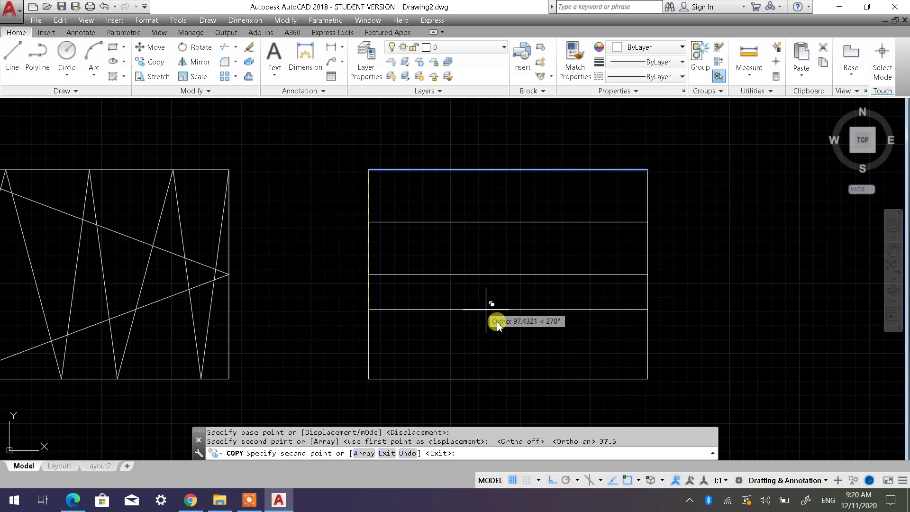
key("Escape")
key("Escape")
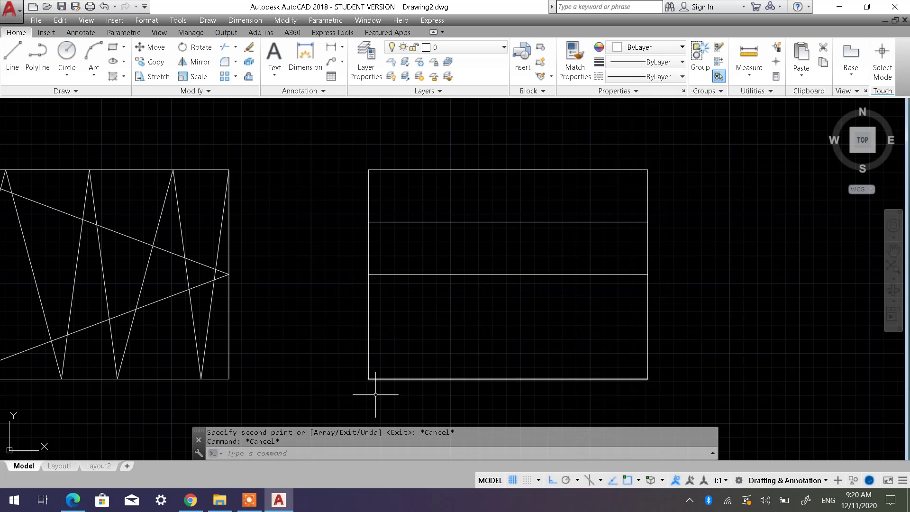
Copy the third rectangle's bottom side straight up by 37.5 from its left endpoint.
left_click(157, 64)
left_click(427, 392)
left_click(406, 348)
key("Return")
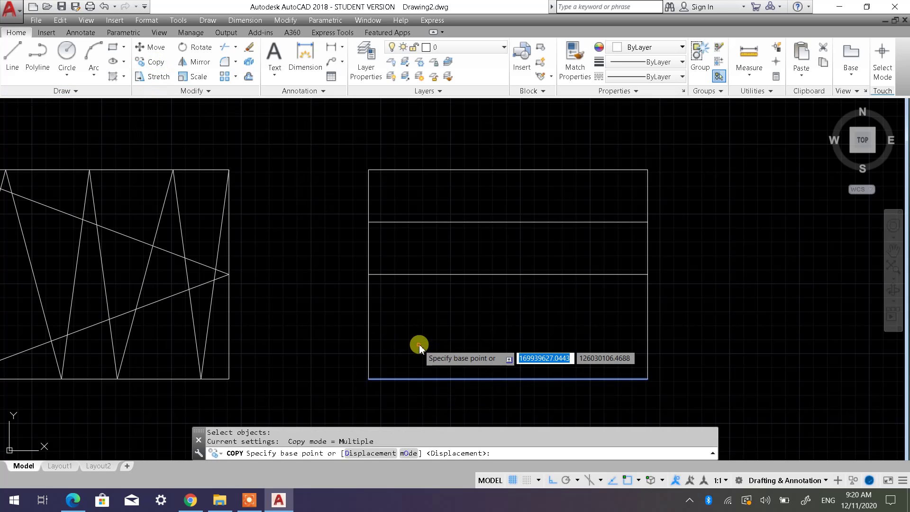
right_click(418, 344)
left_click(390, 338)
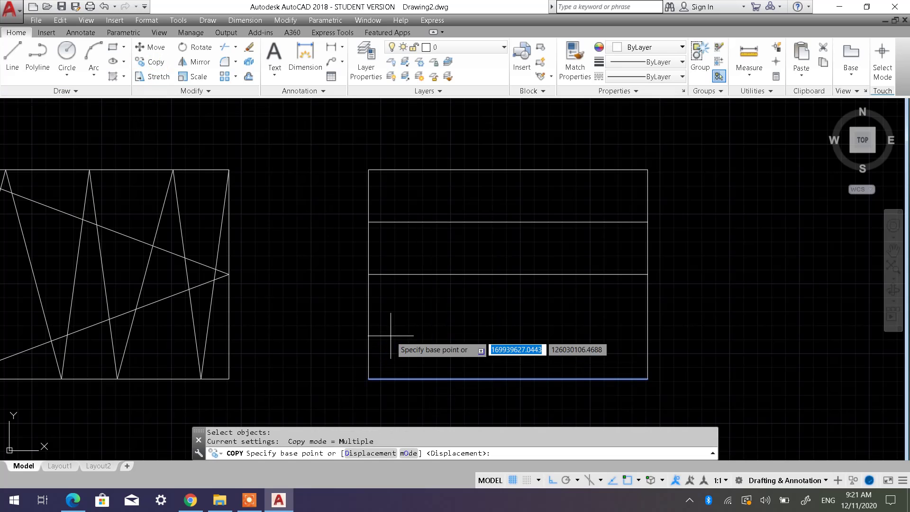
left_click(368, 378)
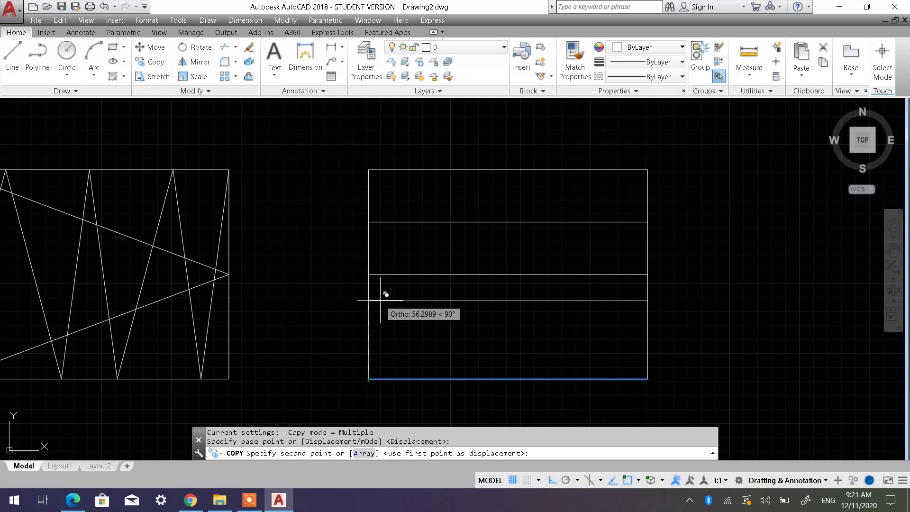
type("37.5")
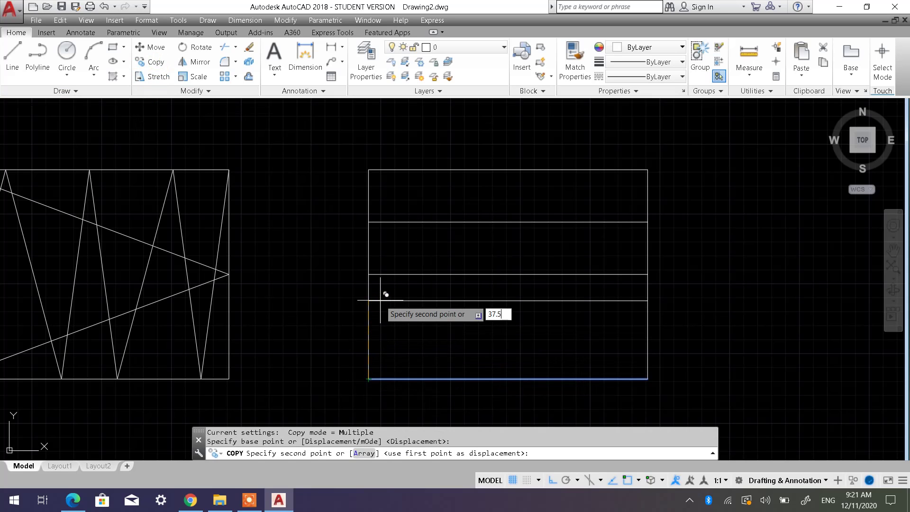
key("Return")
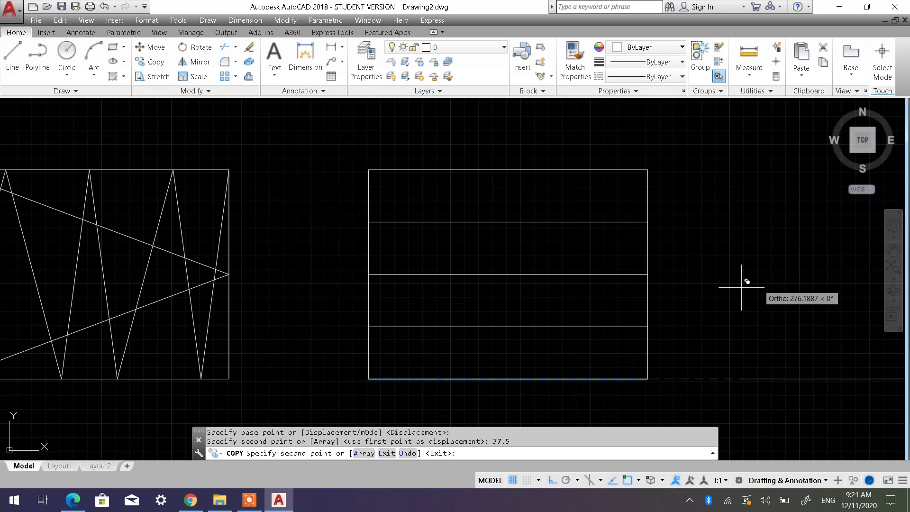
key("Escape")
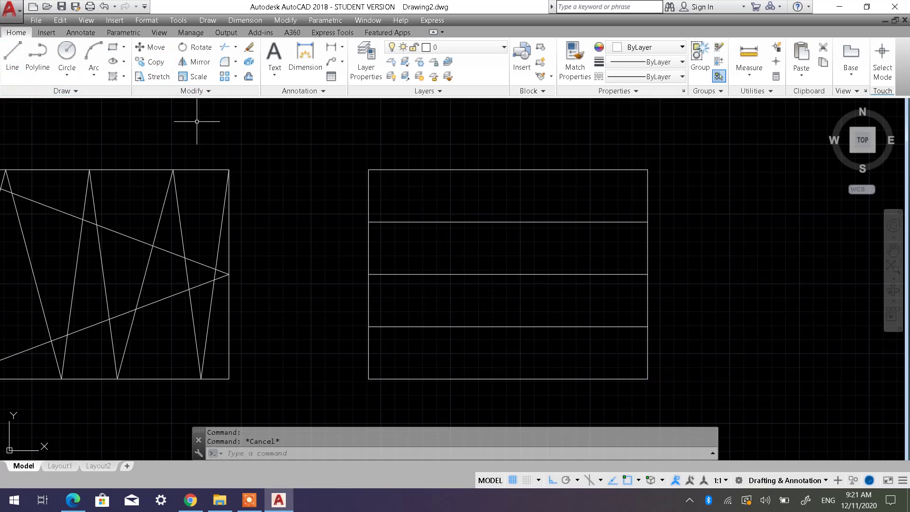
Draw a vertical line from the midpoint of the third rectangle's top side to the midpoint of its bottom side.
left_click(14, 62)
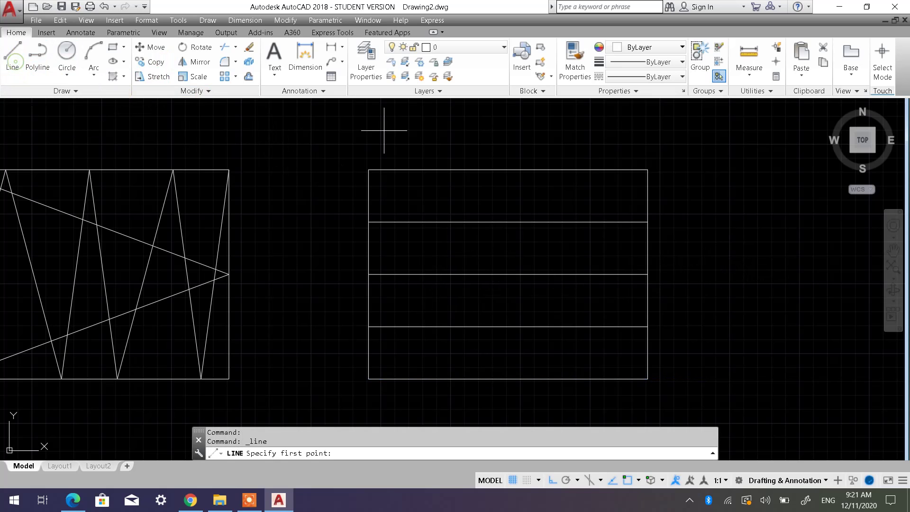
left_click(508, 169)
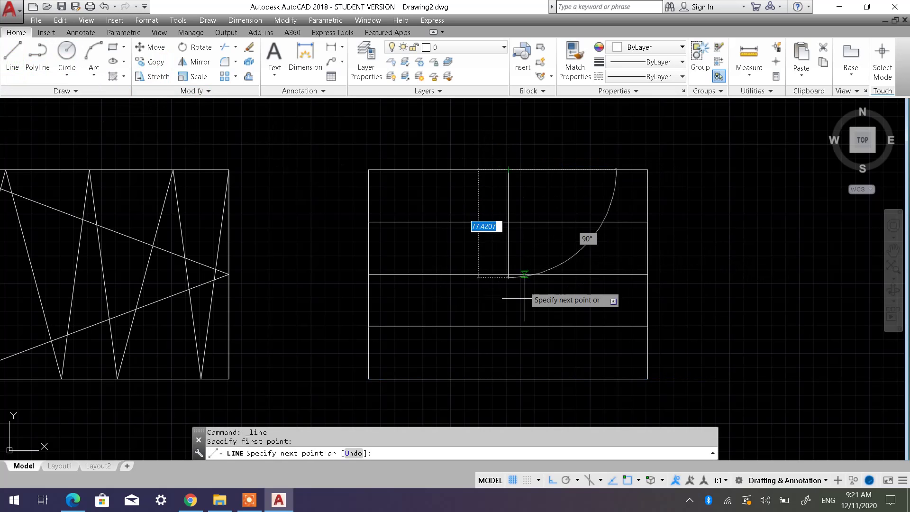
left_click(510, 378)
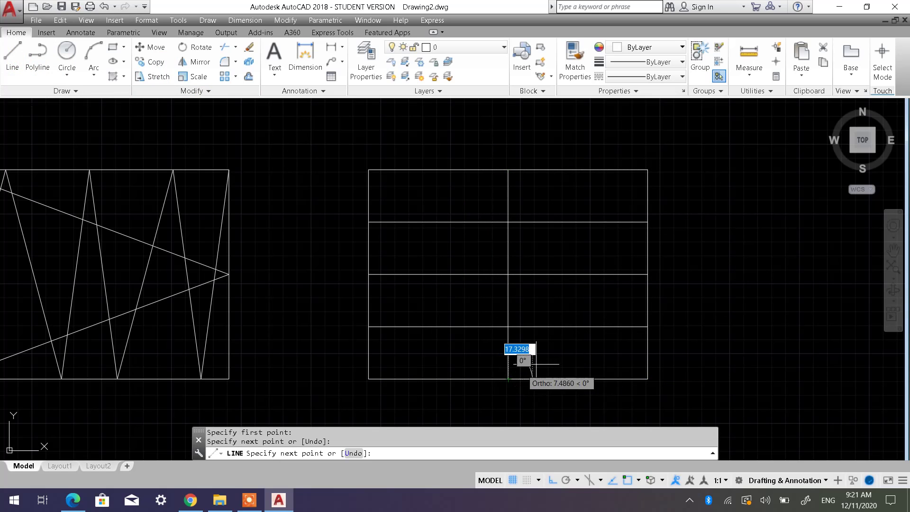
key("Escape")
key("Escape")
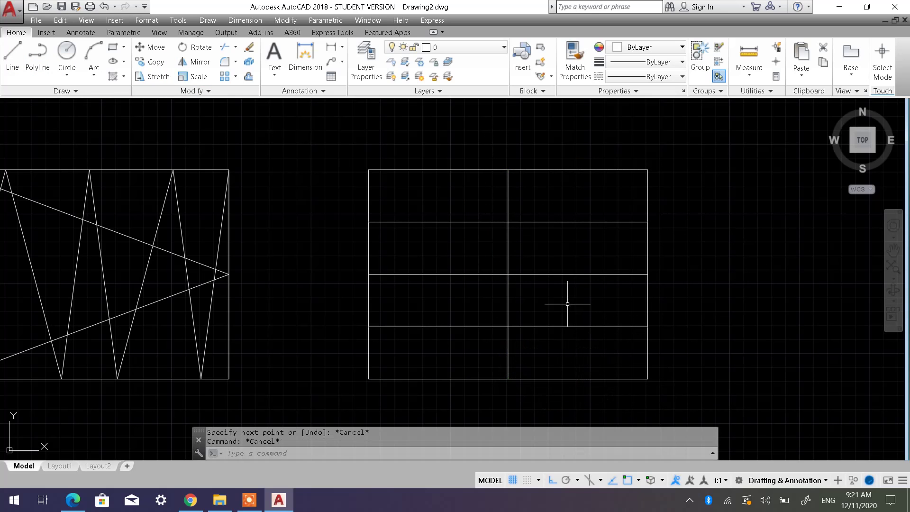
Draw a four-segment zigzag from the third rectangle's upper-left to lower-left corner, alternating between the left side and vertical centre line at successive strip lines.
left_click(11, 58)
left_click(368, 169)
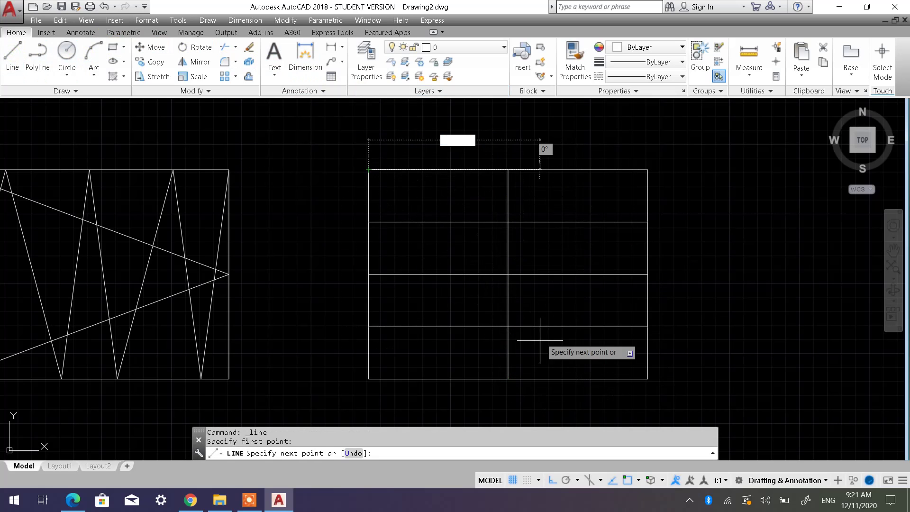
left_click(504, 221)
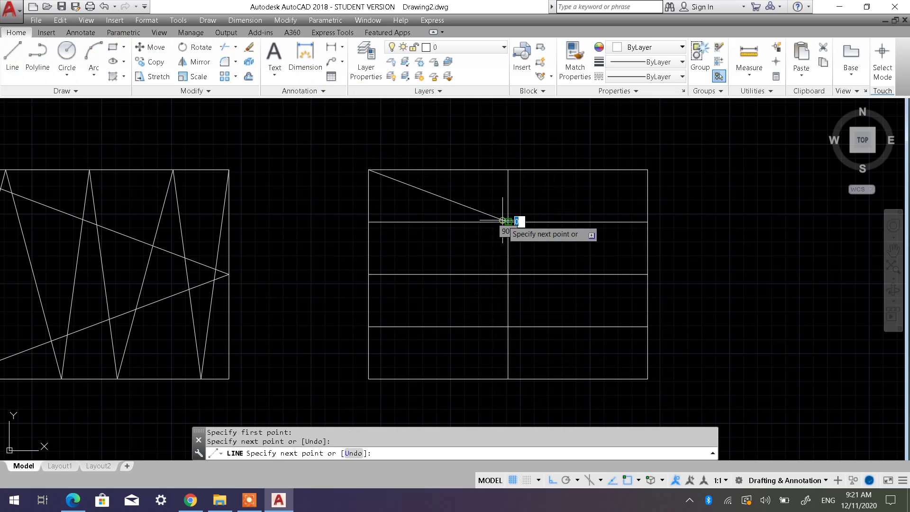
left_click(368, 274)
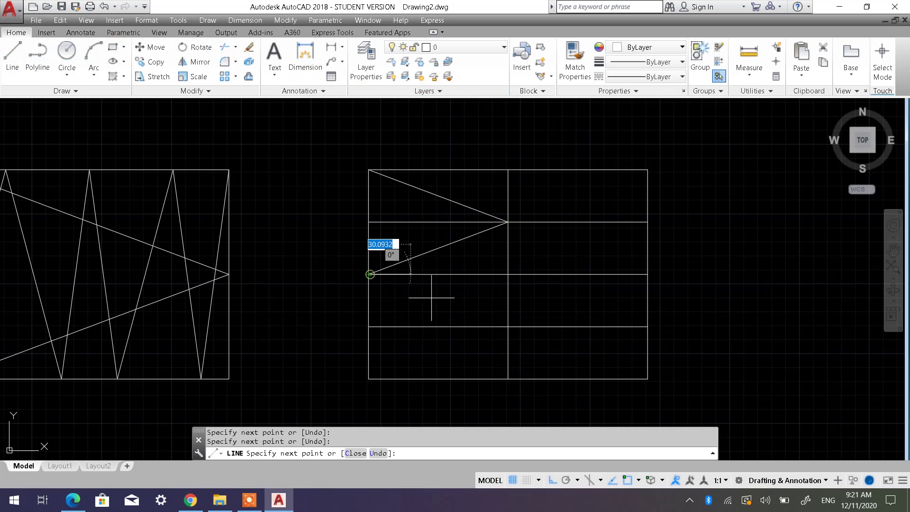
left_click(507, 326)
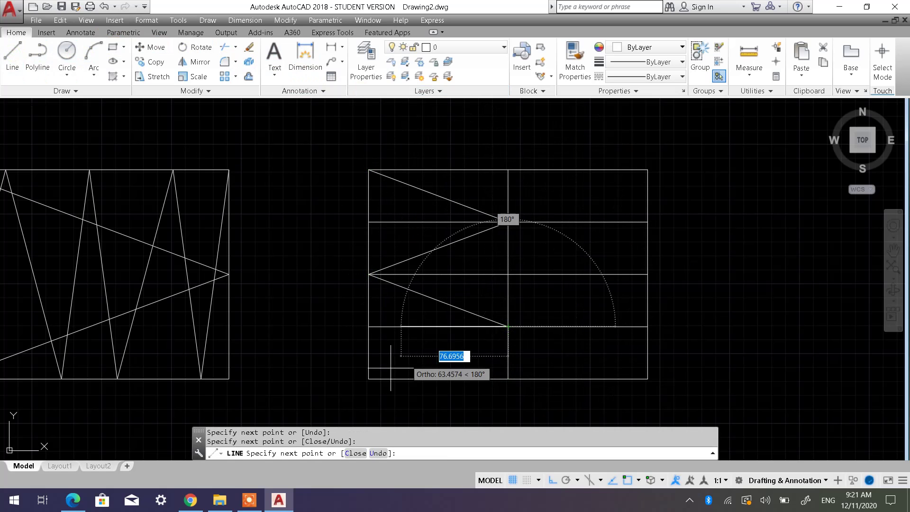
left_click(368, 378)
key("Escape")
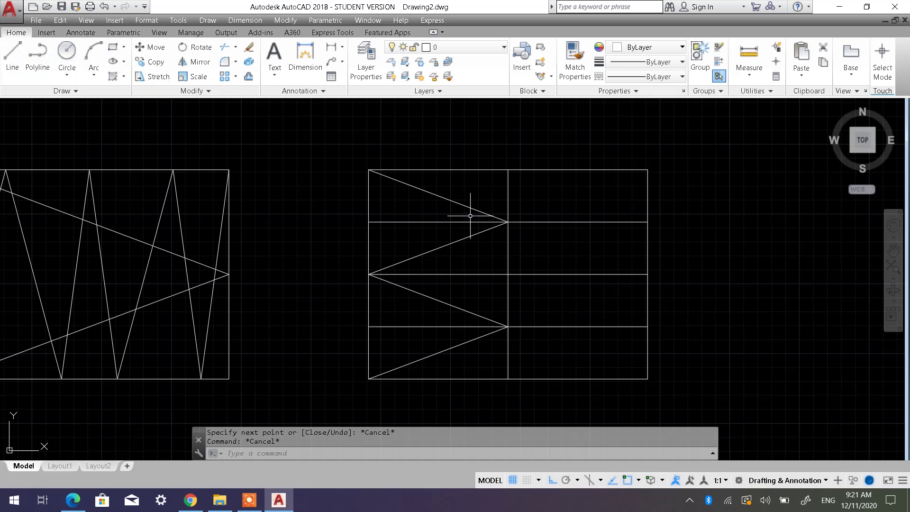
Draw two diagonals in the third rectangle's right half, from the top midpoint to the right side's first strip line and back to the centre.
left_click(12, 51)
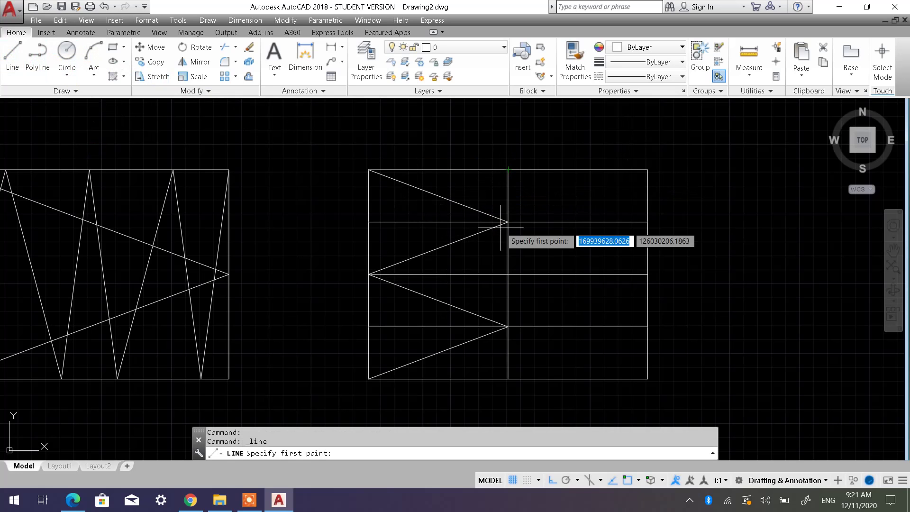
left_click(507, 170)
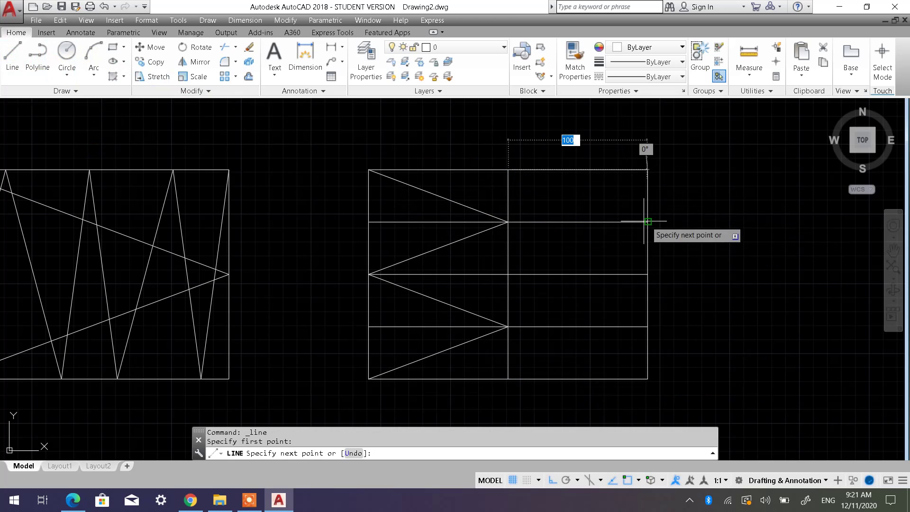
left_click(647, 221)
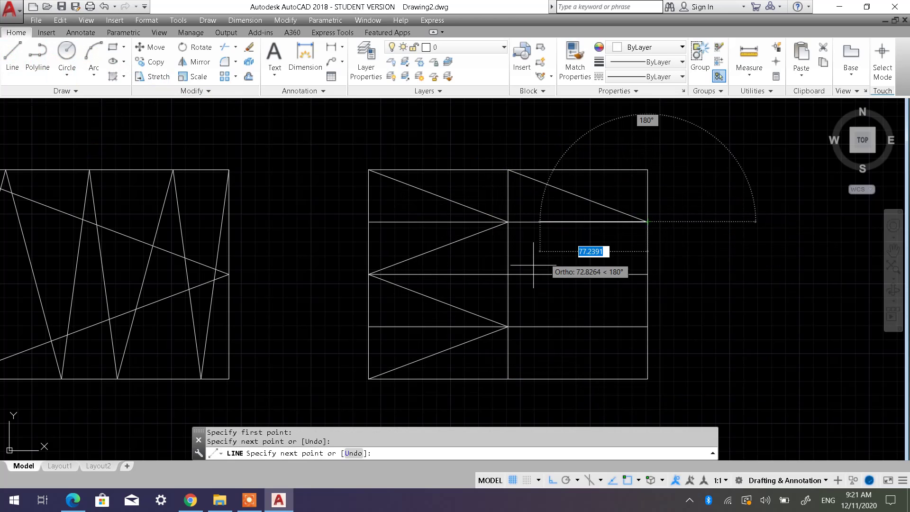
left_click(508, 274)
key("Escape")
key("Escape")
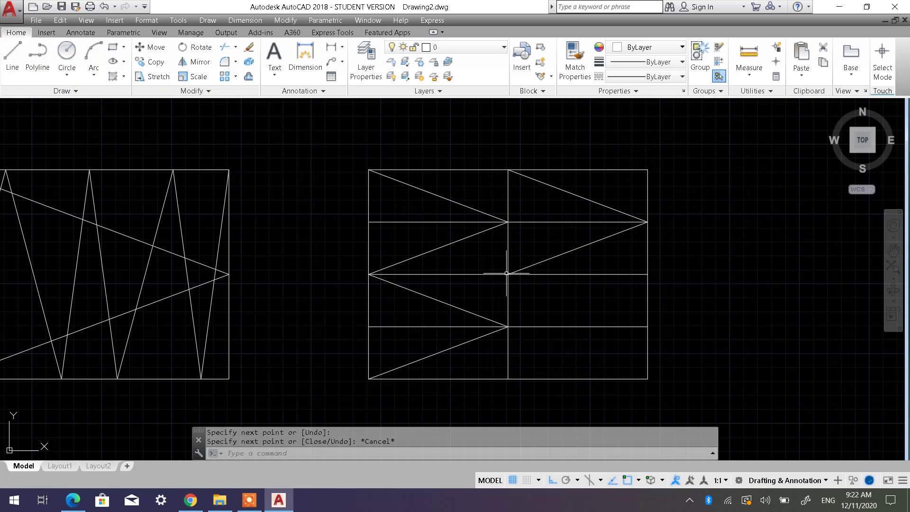
Erase the two diagonal lines in the right half of the third rectangle.
left_click(585, 257)
left_click(573, 241)
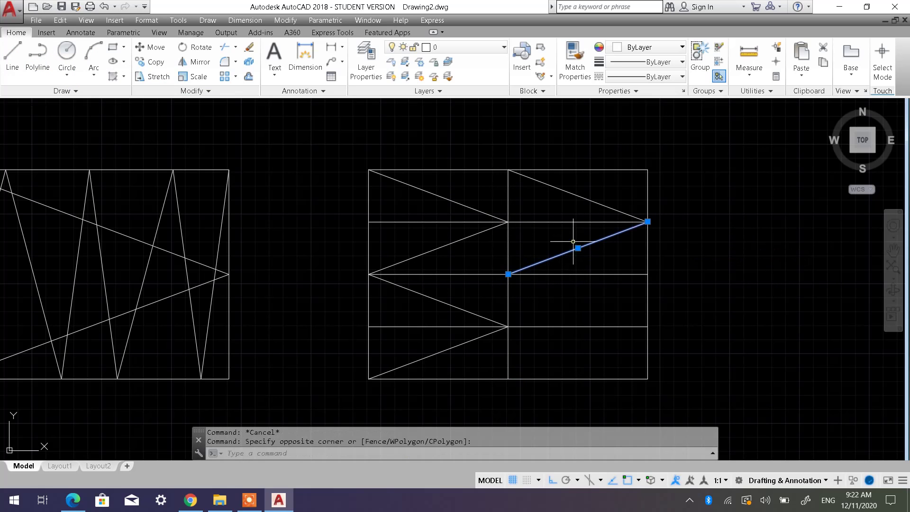
left_click(575, 199)
left_click(560, 178)
key("Delete")
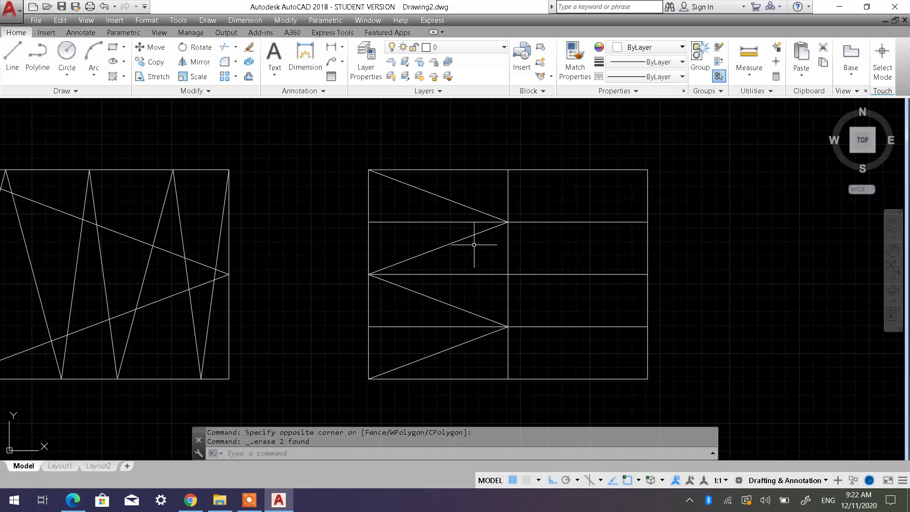
Copy the four zigzag lines from the third rectangle's upper-left corner to the midpoint of its top side.
left_click(155, 65)
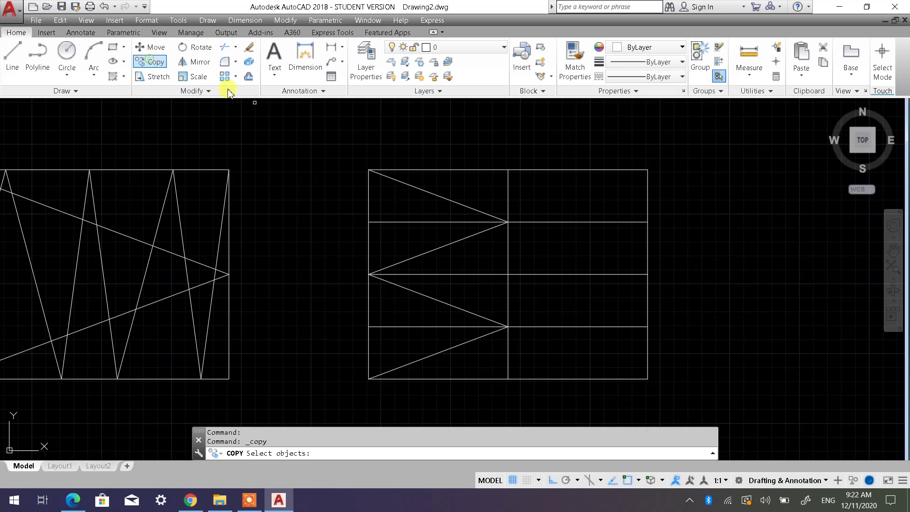
left_click(439, 197)
left_click(440, 233)
left_click(437, 242)
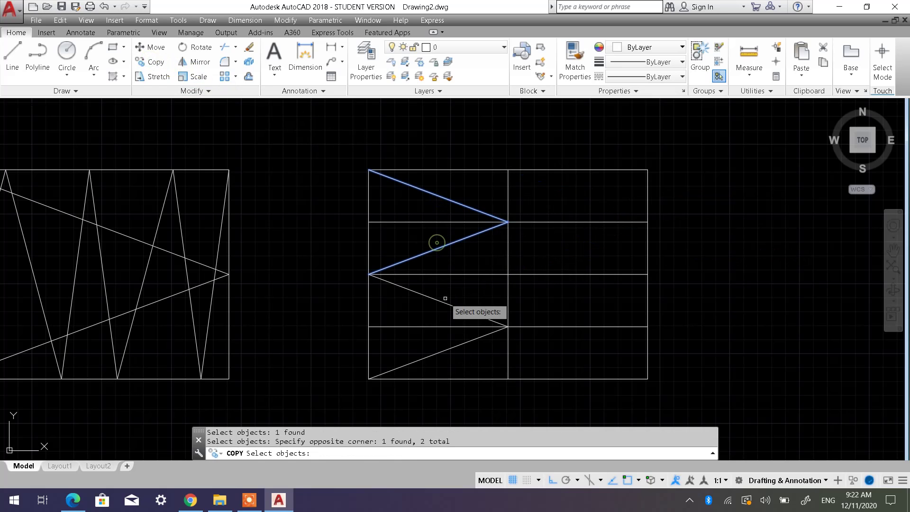
left_click(444, 302)
left_click(464, 349)
left_click(456, 345)
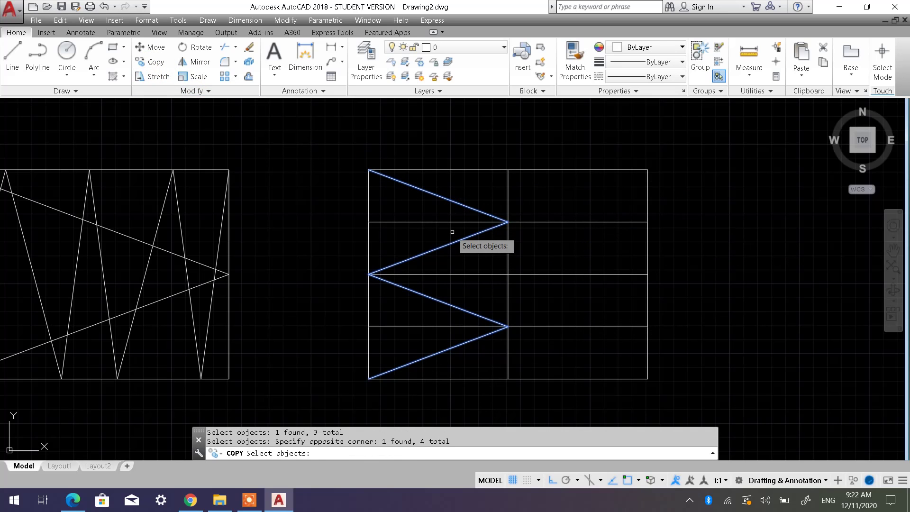
key("Return")
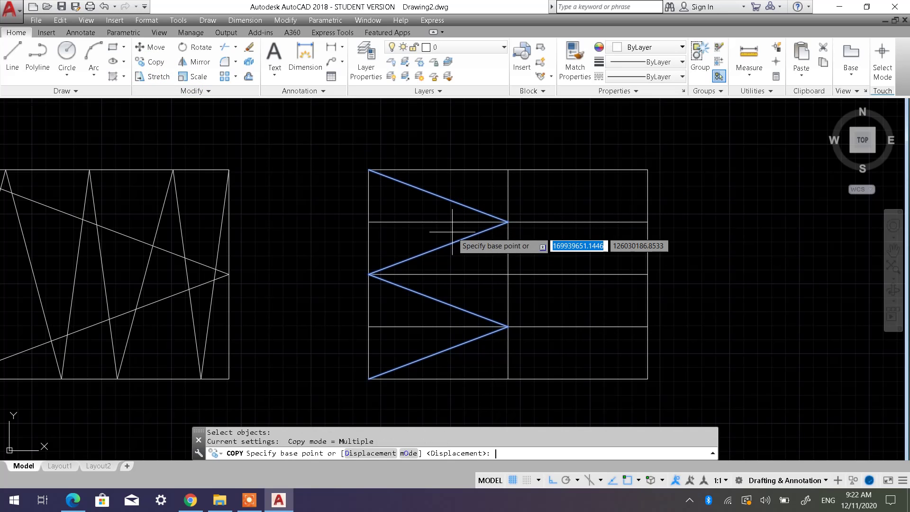
left_click(368, 169)
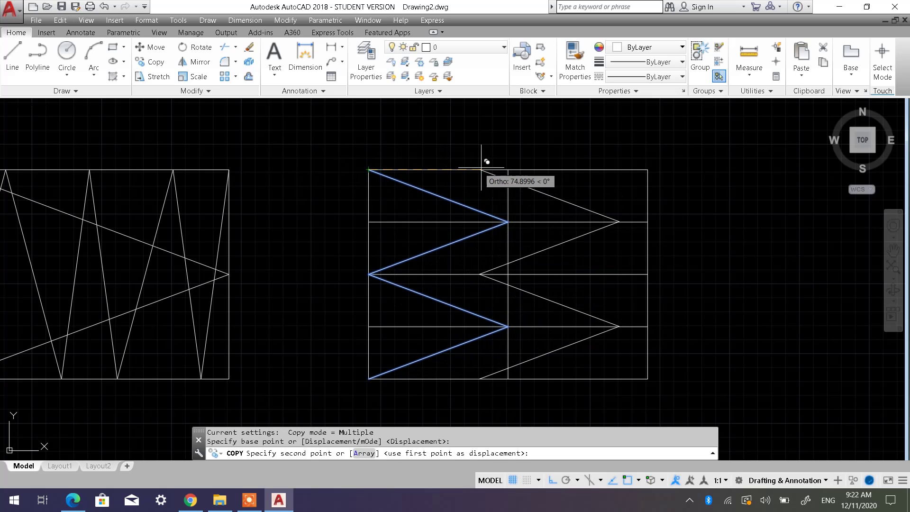
left_click(508, 169)
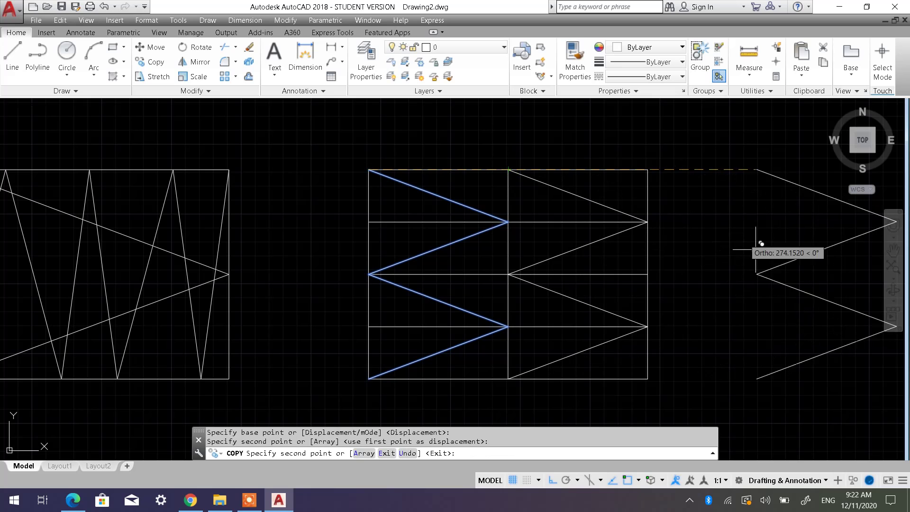
key("Escape")
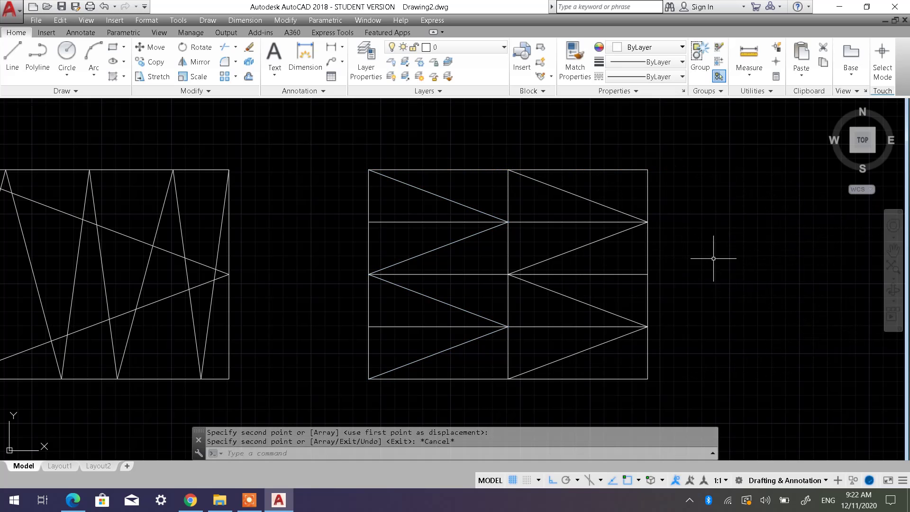
Erase the three inner horizontal lines and the vertical centre line of the third rectangle.
left_click(562, 236)
left_click(552, 212)
left_click(530, 241)
left_click(496, 248)
left_click(584, 269)
left_click(544, 288)
left_click(544, 331)
left_click(535, 320)
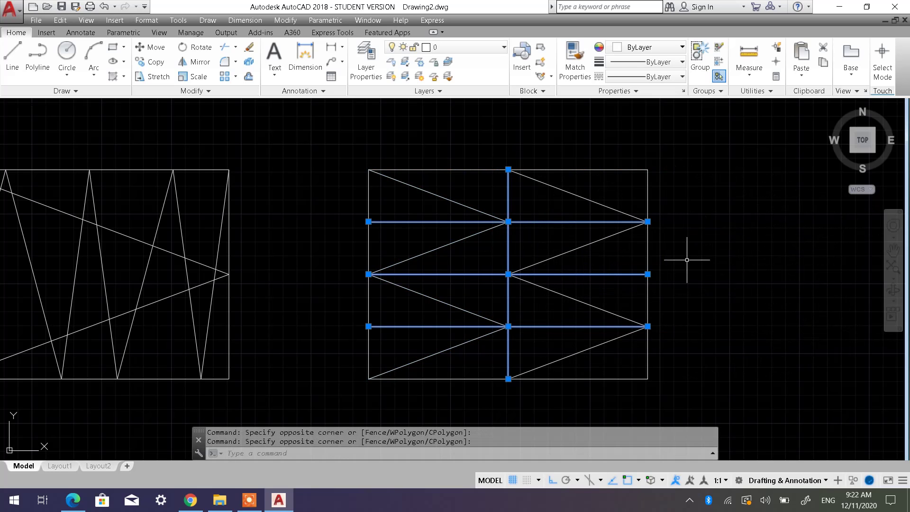
key("Delete")
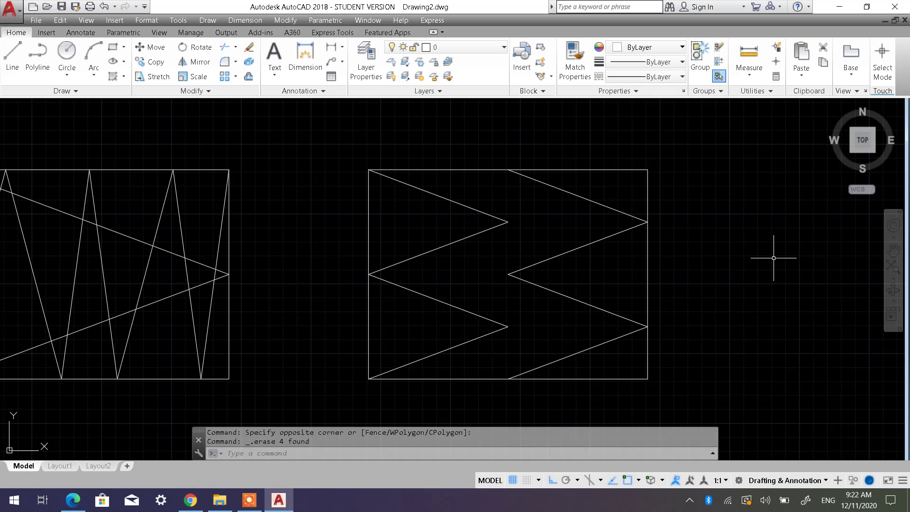
Draw a vertical line 100 long straight down in the empty space above the second rectangle.
scroll(331, 350, "down", 4)
middle_click_drag(290, 349, 545, 341)
middle_click_drag(569, 284, 502, 284)
scroll(501, 284, "up", 2)
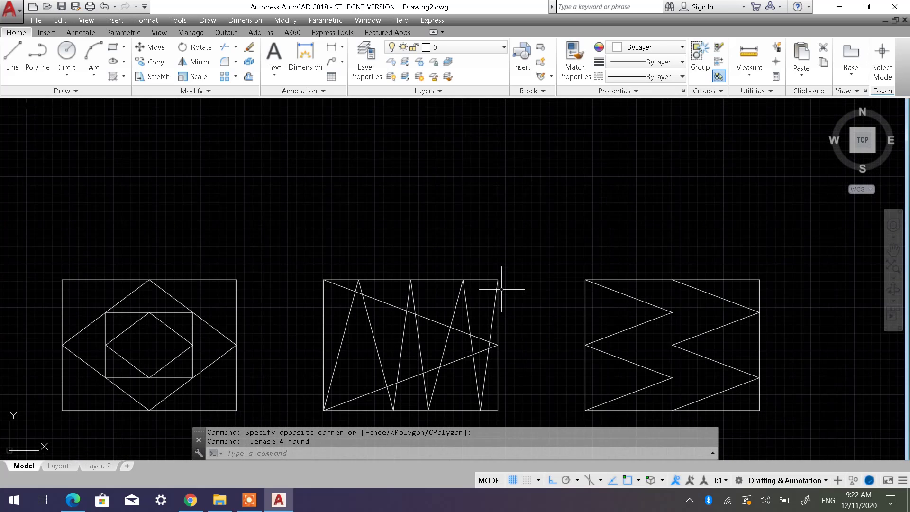
left_click(12, 56)
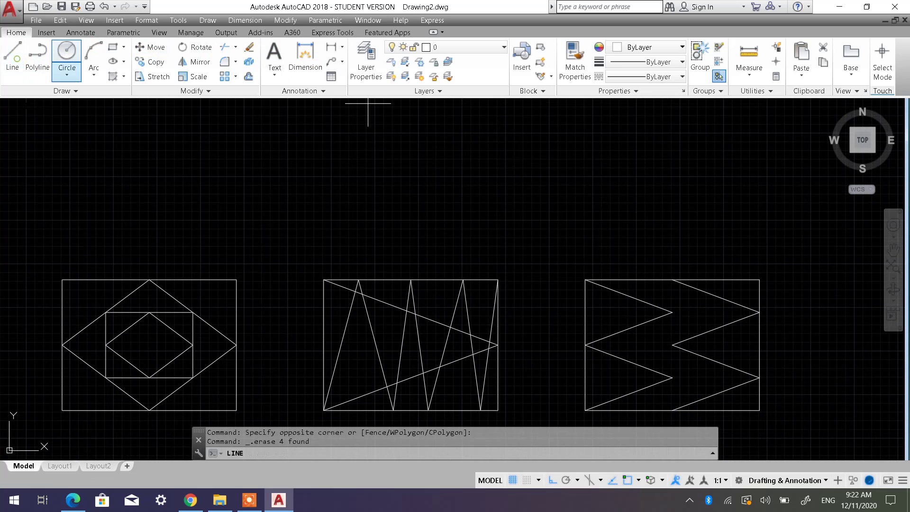
left_click(389, 180)
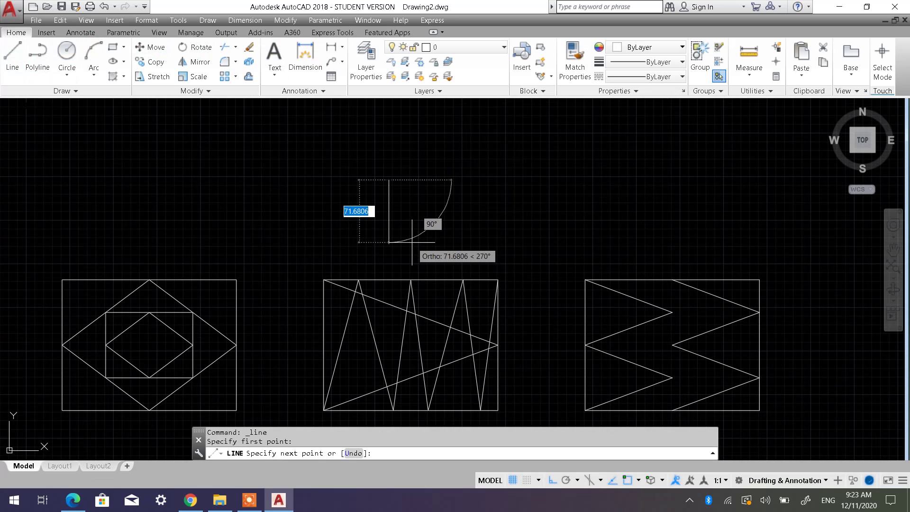
type("100")
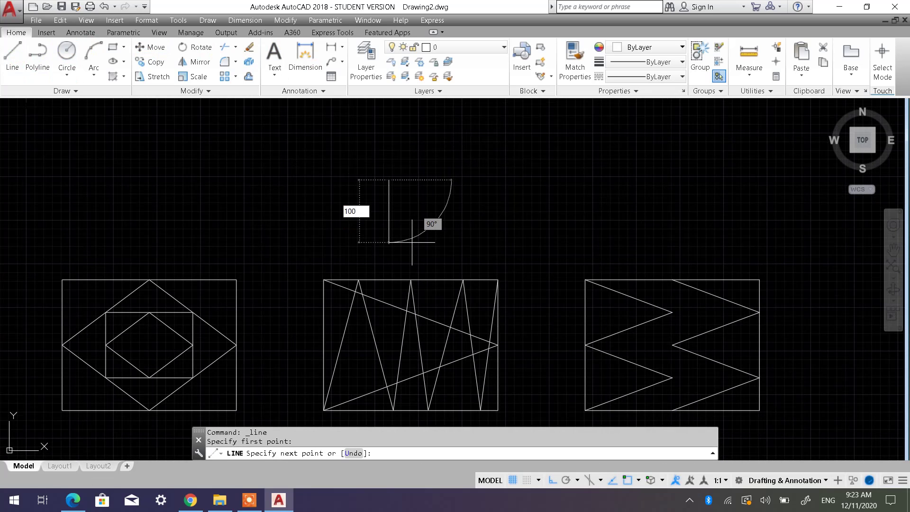
key("Return")
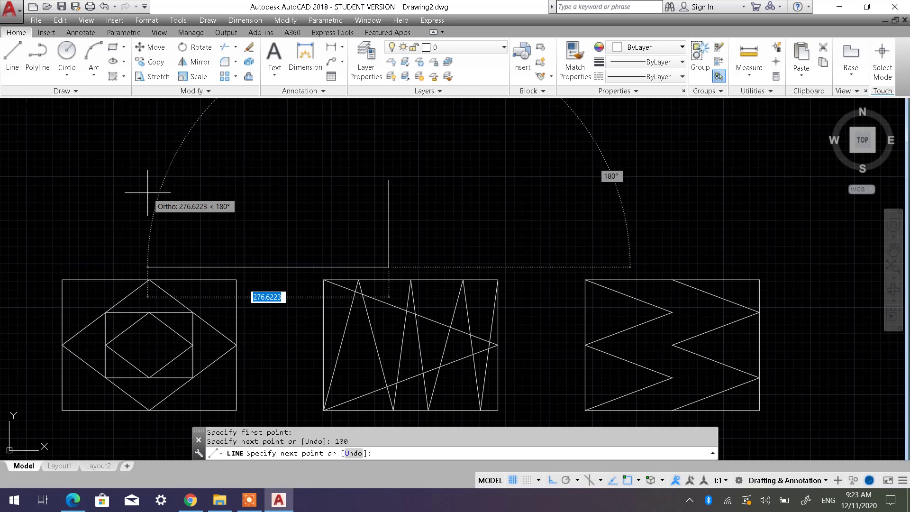
Continue the line from the vertical line's lower end 150 horizontally to the left and 180 straight up.
type("150")
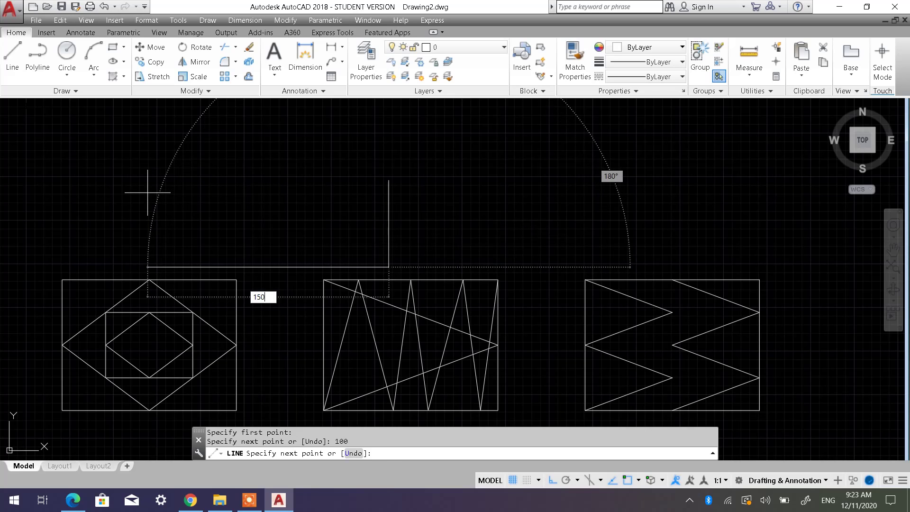
key("Return")
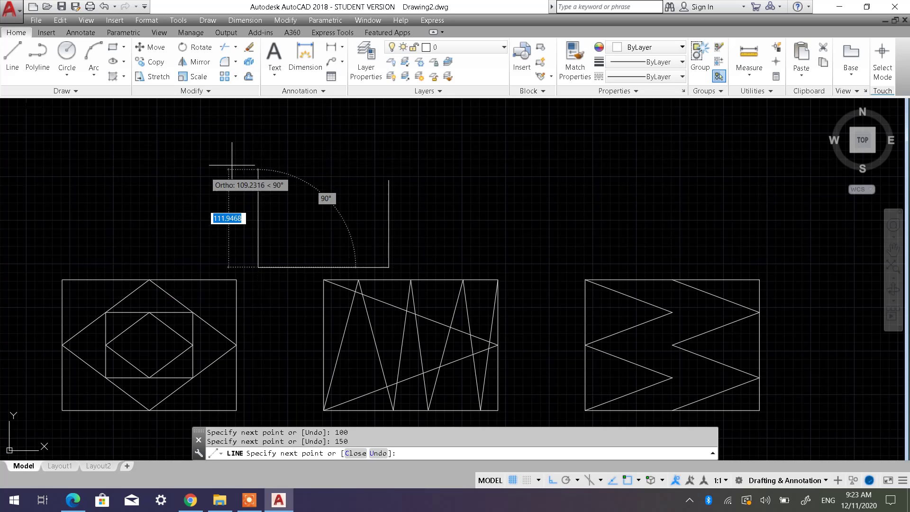
middle_click_drag(316, 108, 362, 185)
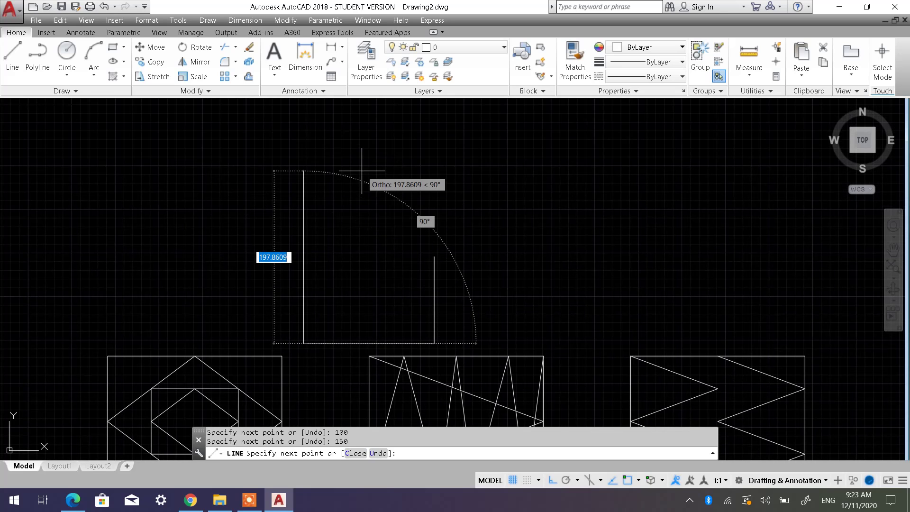
type("180")
key("Return")
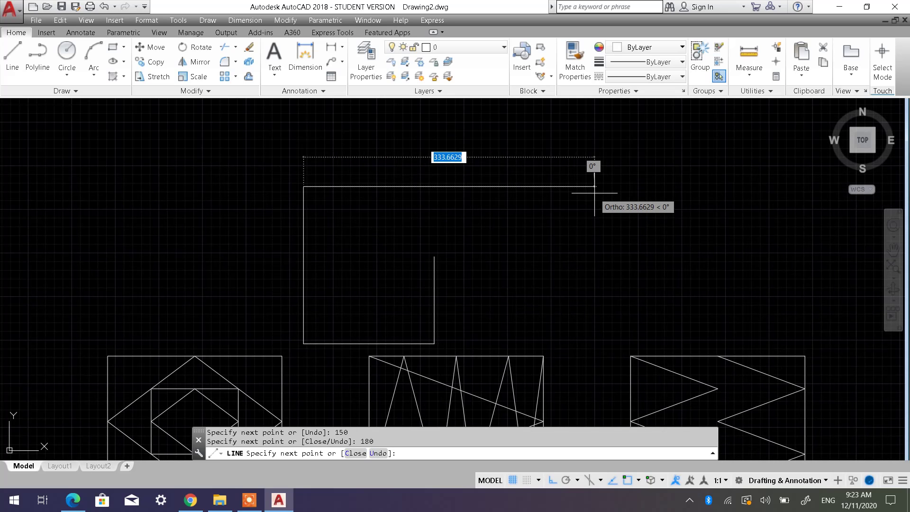
Continue the outline with a segment 250 to the right and one 100 straight down.
type("250")
key("Return")
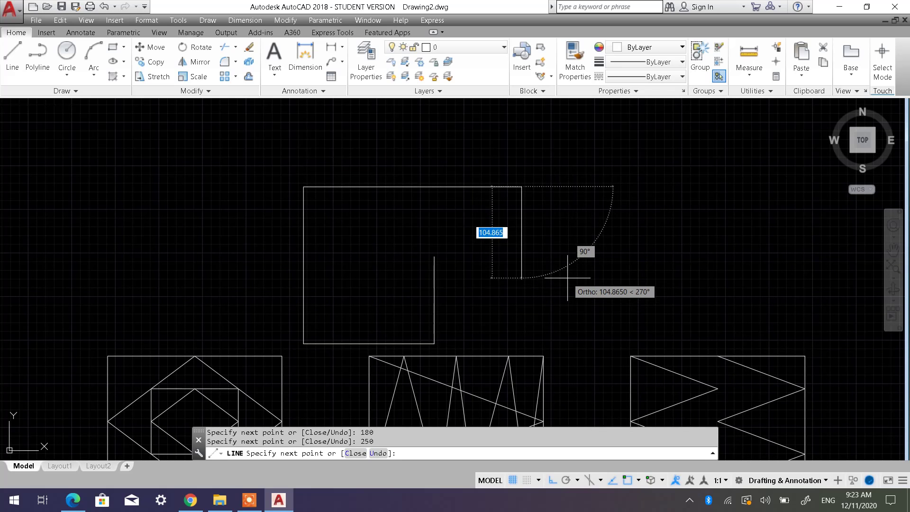
type("100")
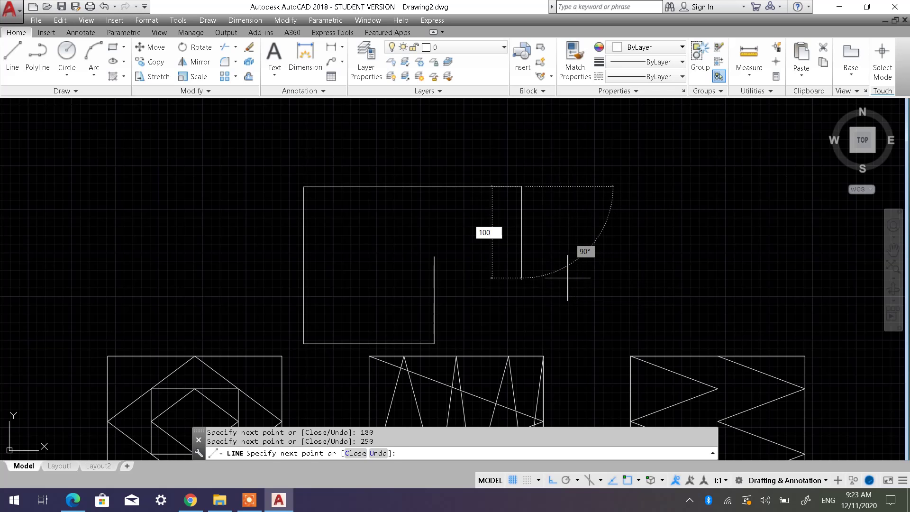
key("Return")
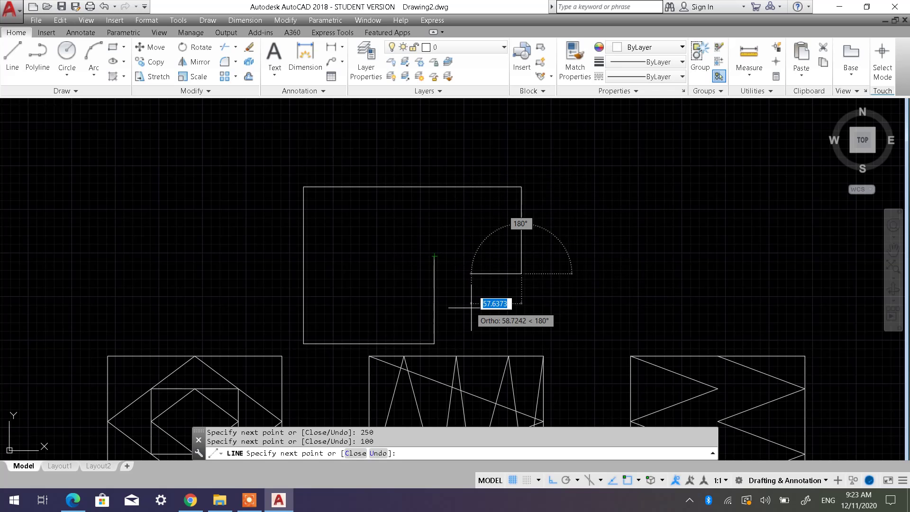
Close the outline with a slanted line to the upper endpoint of the first vertical line and end the Line command.
key("BackSpace")
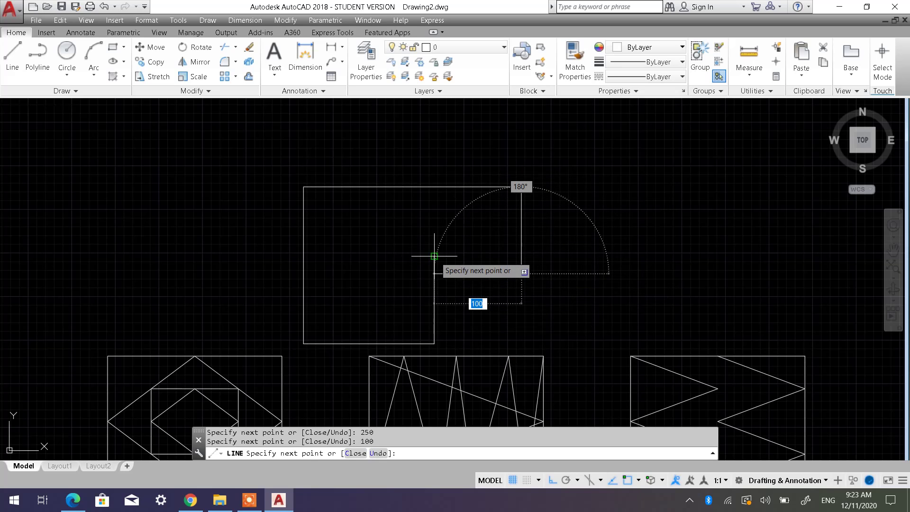
left_click(434, 256)
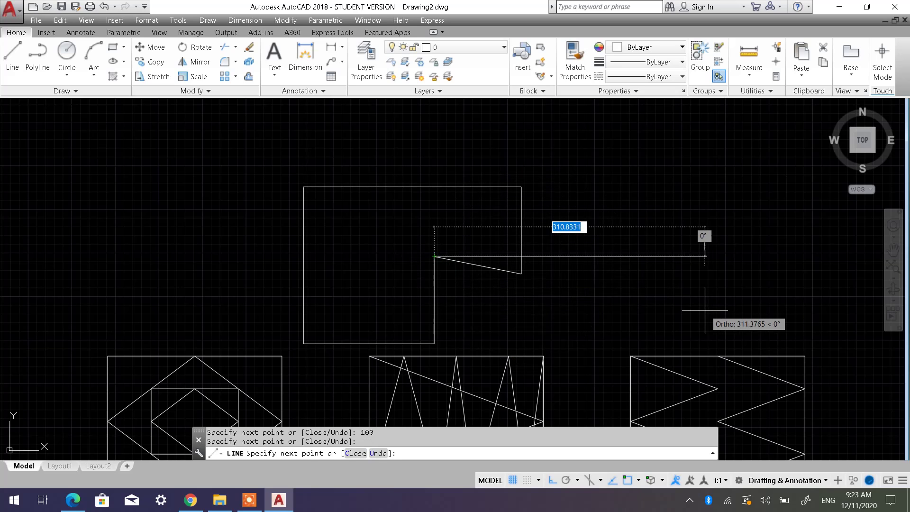
key("Escape")
scroll(547, 291, "down", 5)
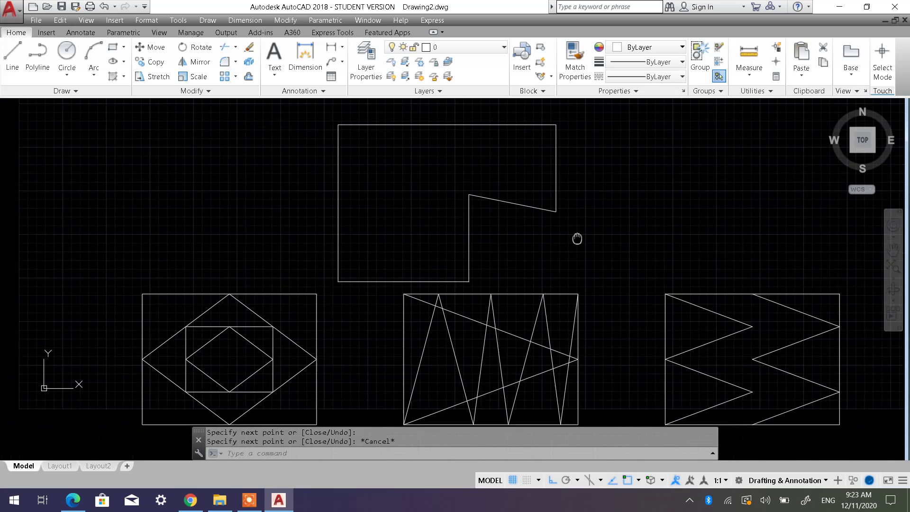
middle_click_drag(579, 264, 447, 259)
scroll(406, 248, "up", 2)
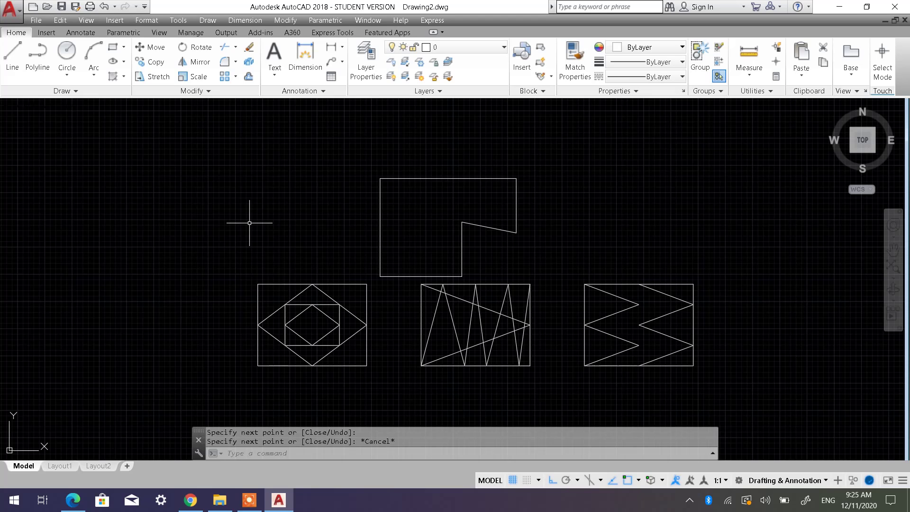
left_click(249, 499)
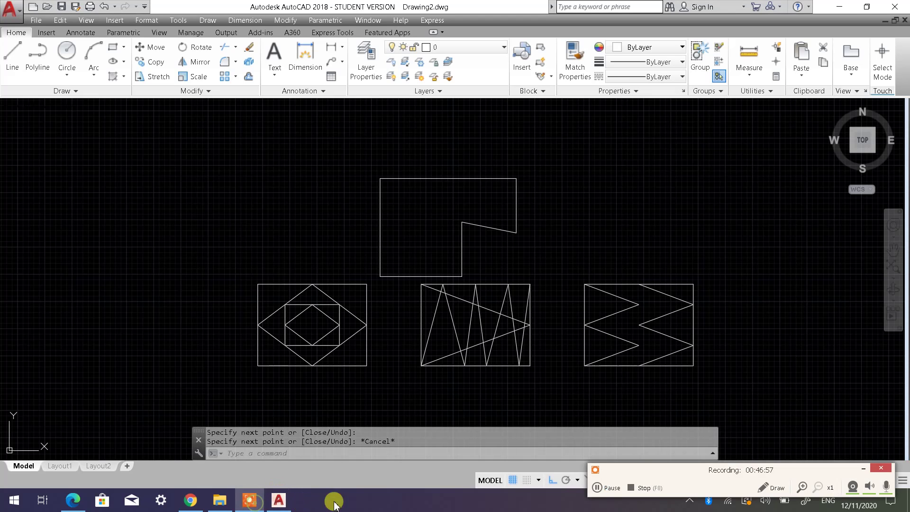